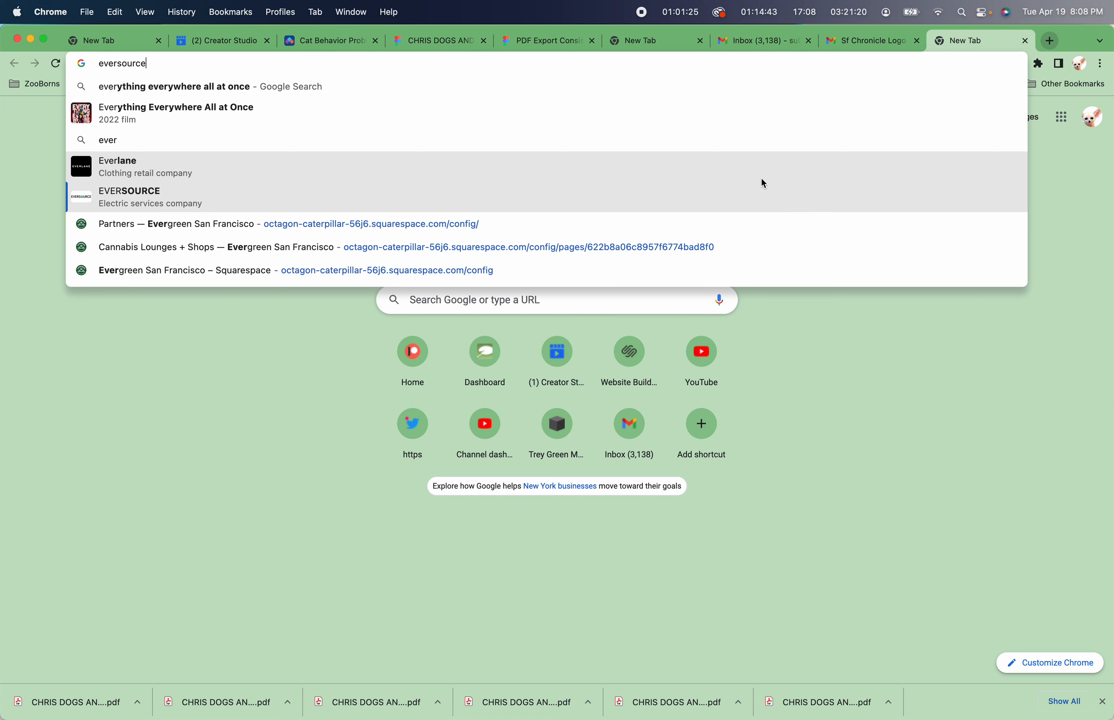
{"action": "key", "text": "Down"}
Open the Evergreen San Francisco Squarespace site editor from the address bar suggestions.
{"action": "key", "text": "Return"}
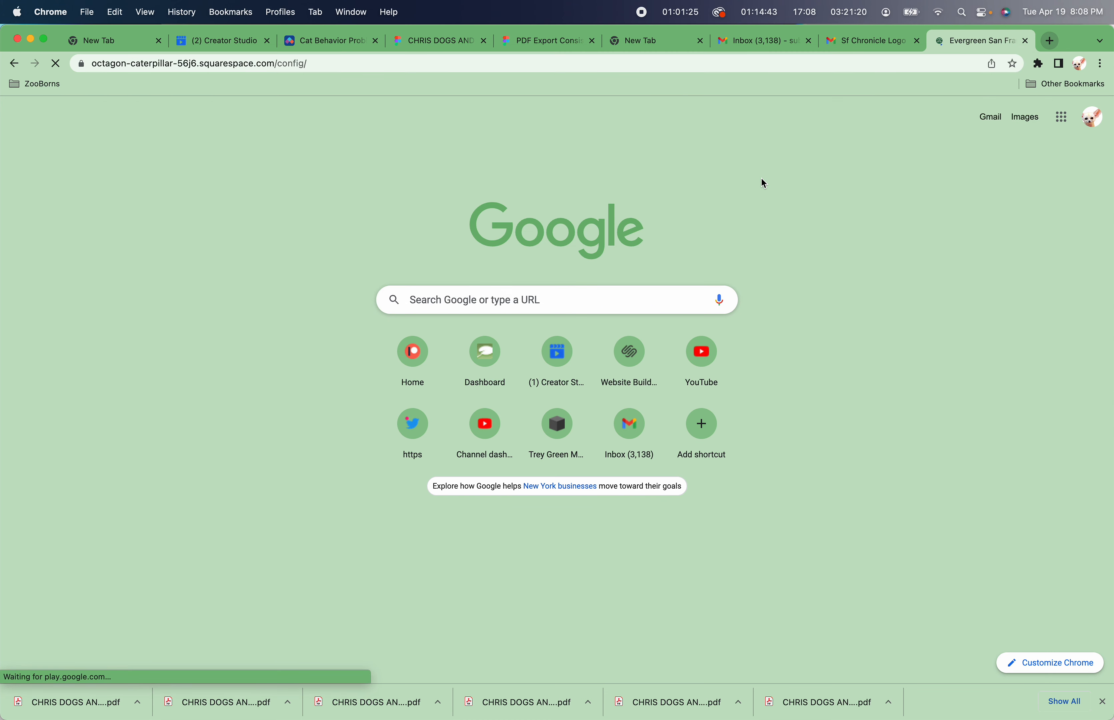
Open a new tab and go to evergreensf.org to view the live site.
{"action": "key", "text": "super+t"}
{"action": "type", "text": "ever"}
{"action": "key", "text": "Down"}
{"action": "key", "text": "Down"}
{"action": "key", "text": "Down"}
{"action": "key", "text": "Down"}
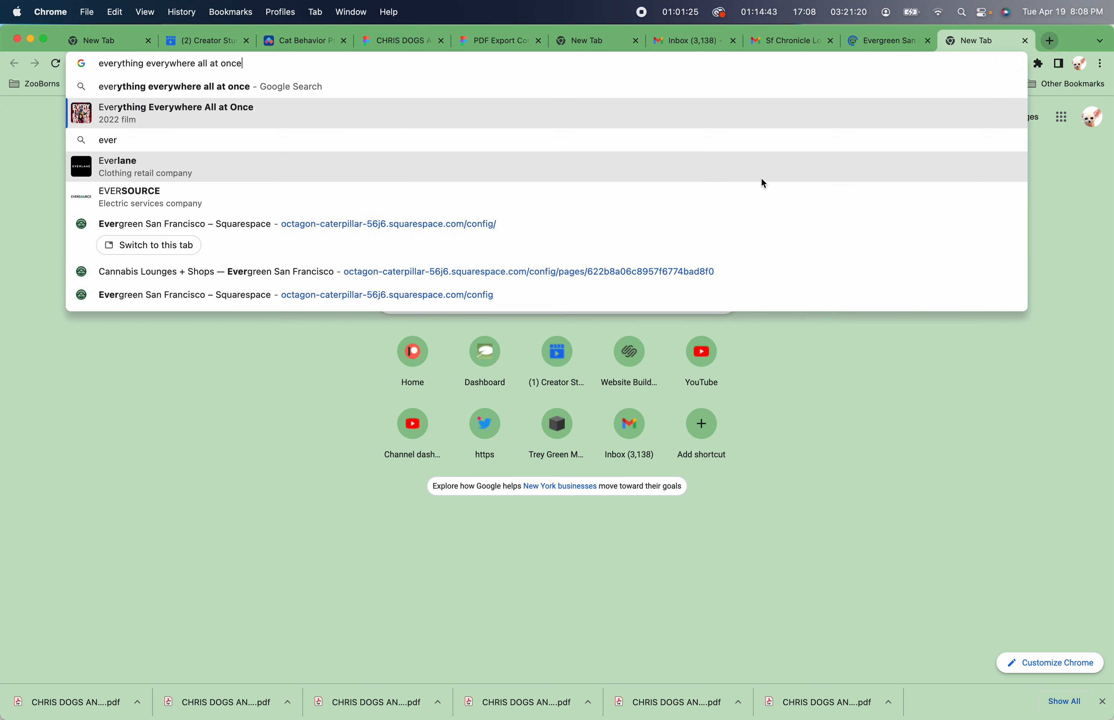
{"action": "key", "text": "Down"}
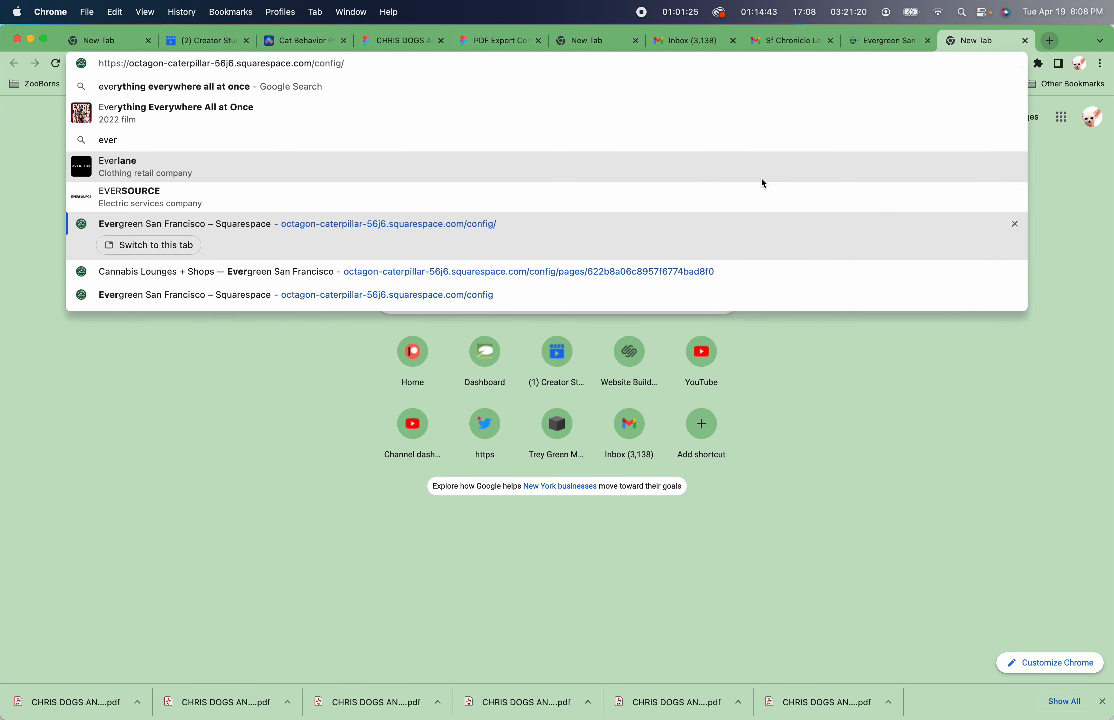
{"action": "key", "text": "super+a"}
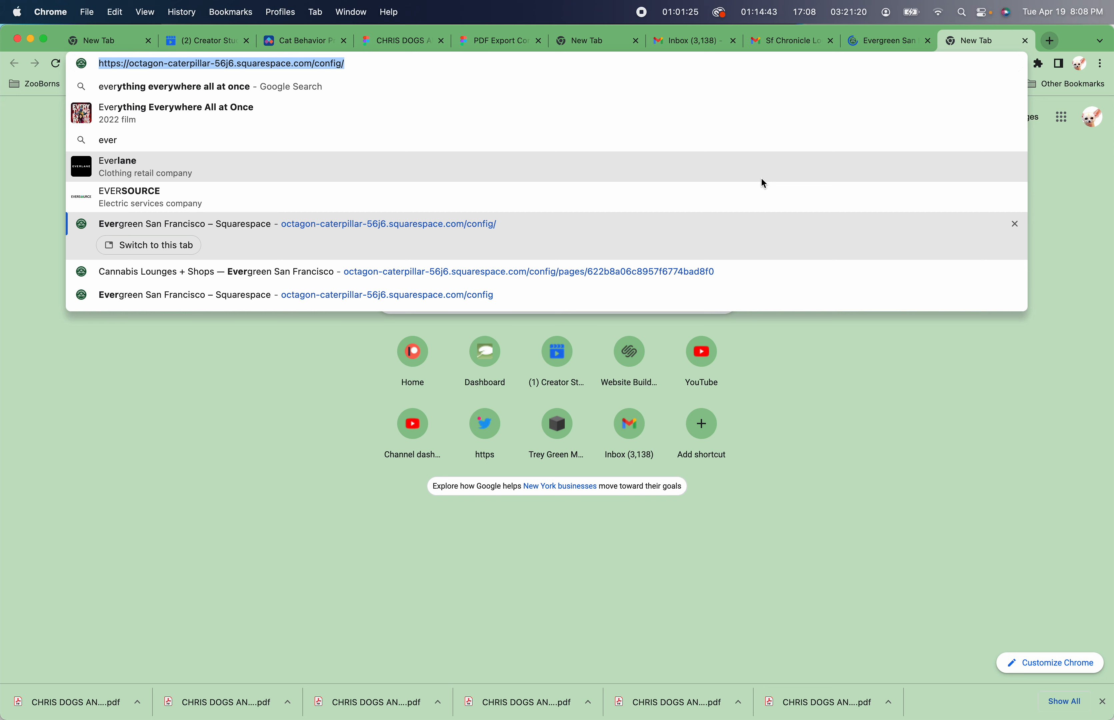
{"action": "type", "text": "evergreensf"}
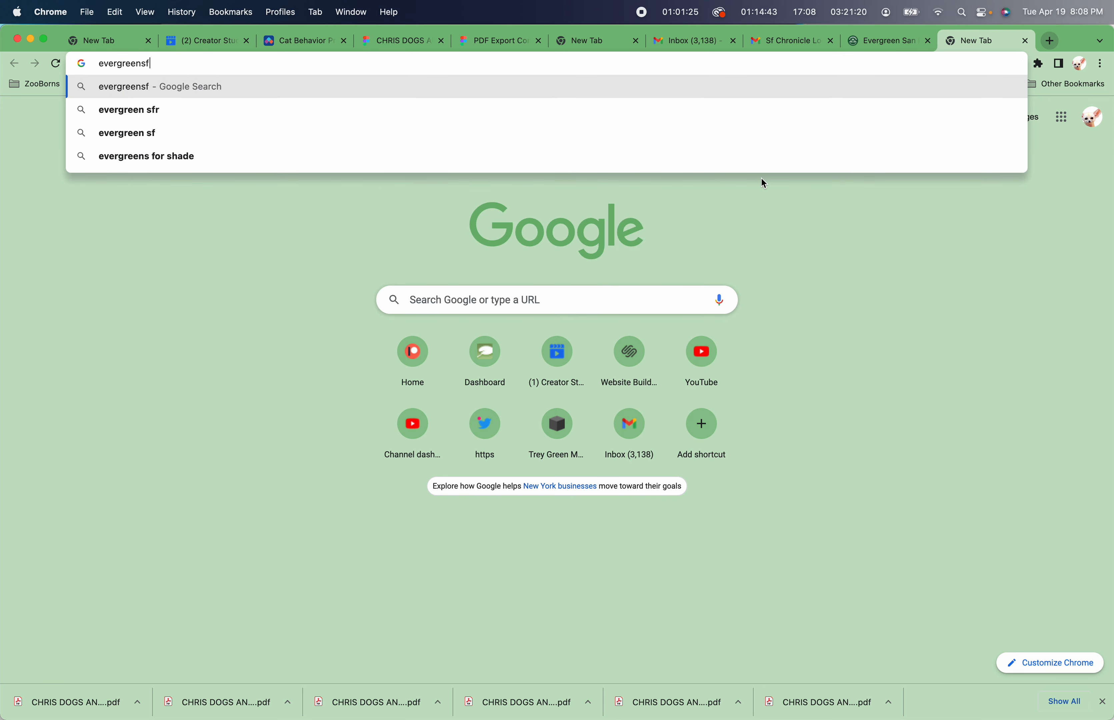
{"action": "type", "text": ".org"}
{"action": "key", "text": "Return"}
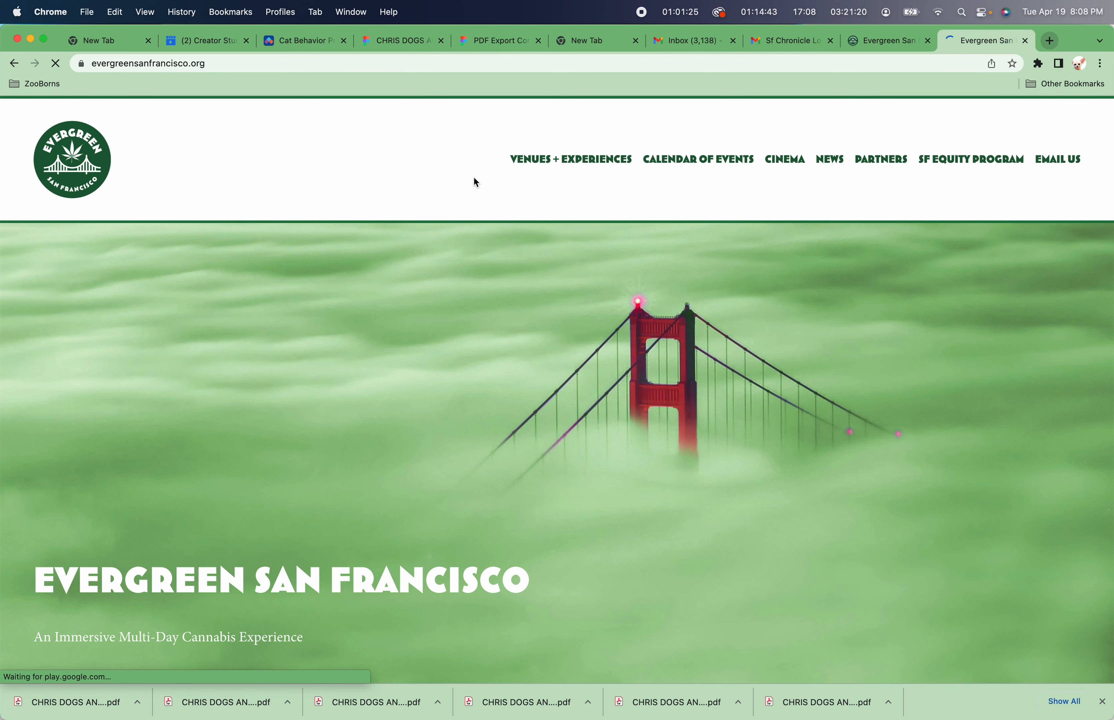
Read the email asking how to size the SF Chronicle Datebook logo to fit the news thumbnail.
{"action": "left_click", "coordinate": [723, 165]}
{"action": "left_click", "coordinate": [880, 41]}
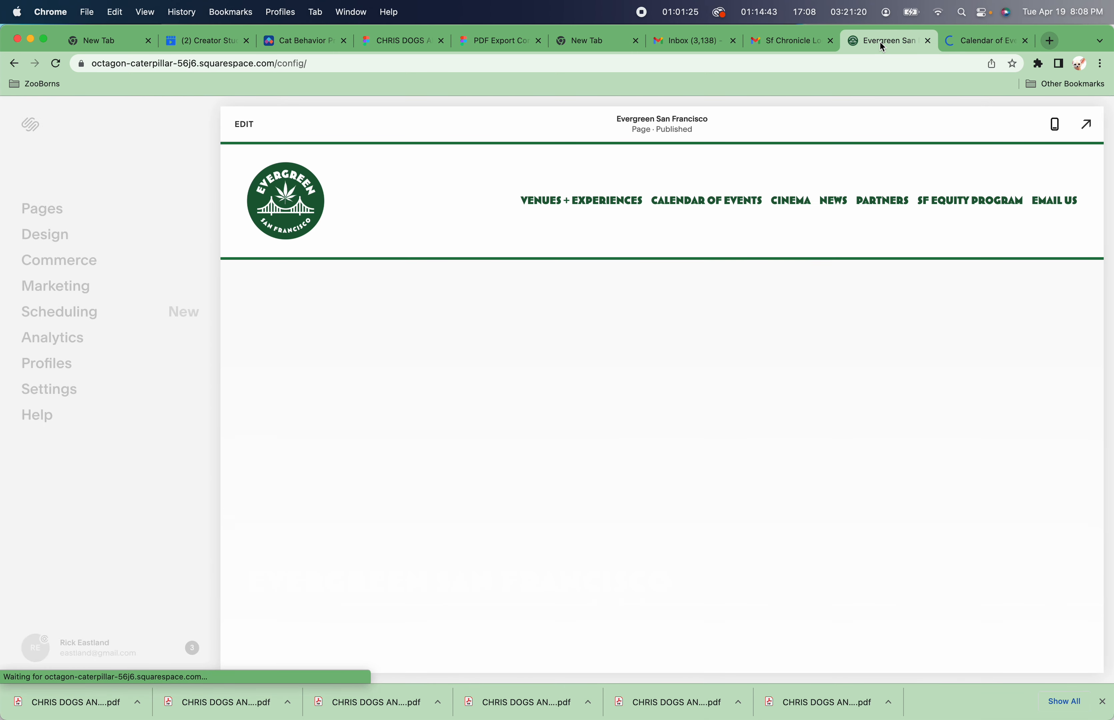
{"action": "left_click", "coordinate": [786, 42]}
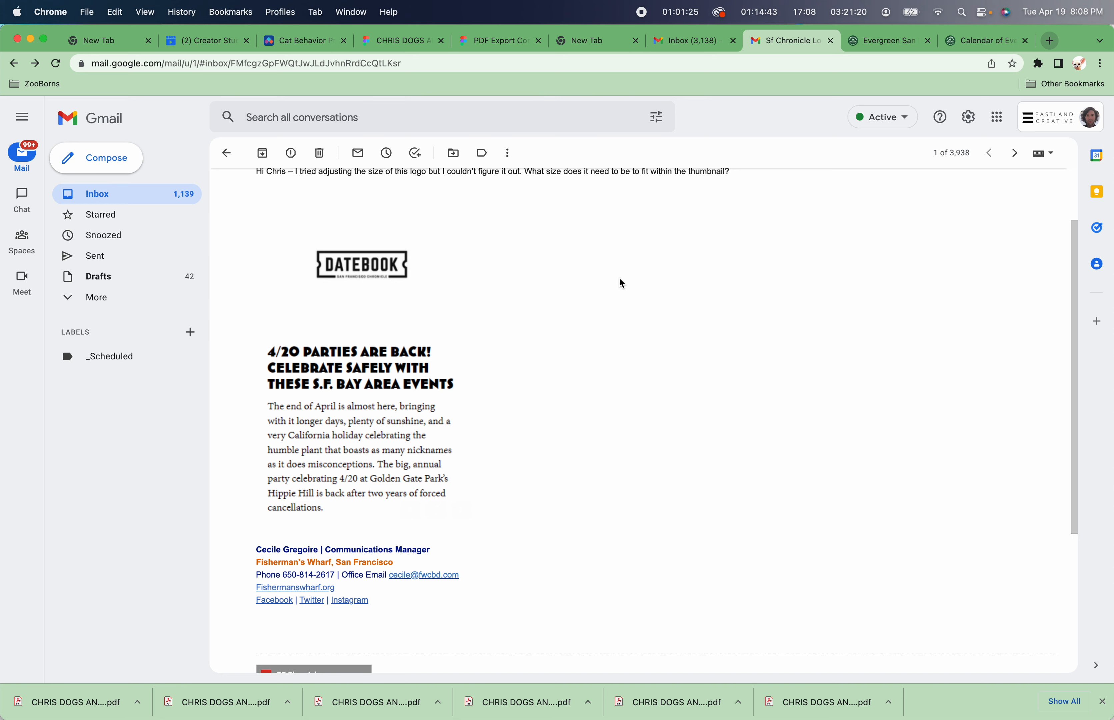
{"action": "scroll", "coordinate": [619, 279], "scroll_direction": "down", "scroll_amount": 3}
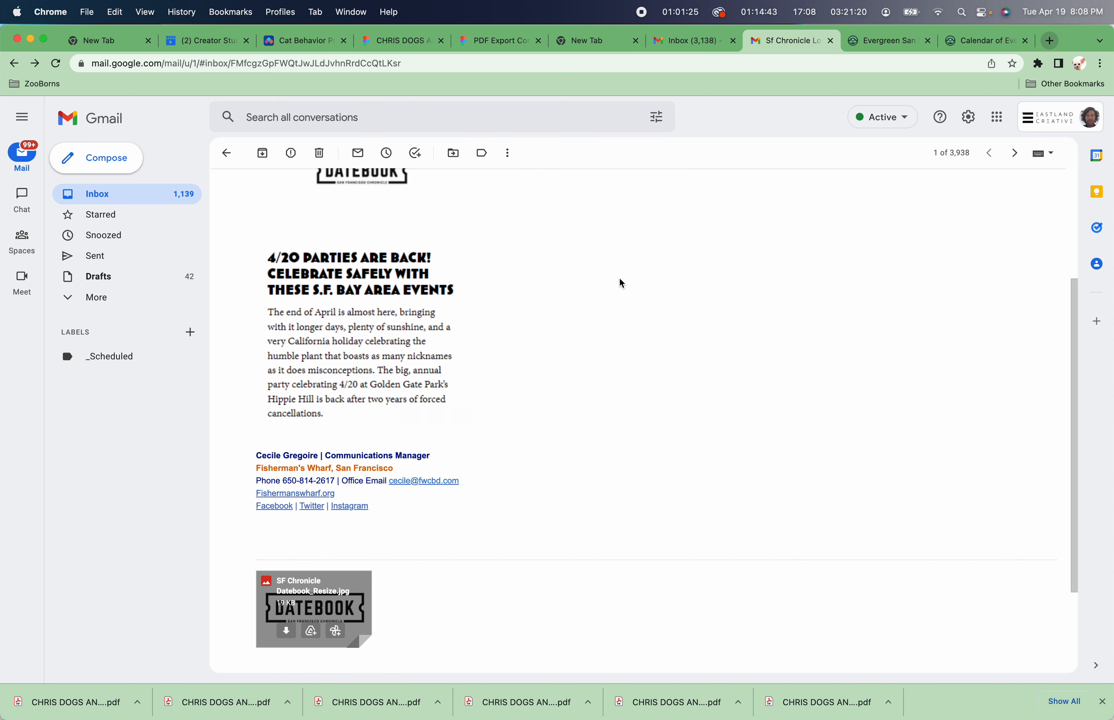
{"action": "scroll", "coordinate": [619, 280], "scroll_direction": "up", "scroll_amount": 5}
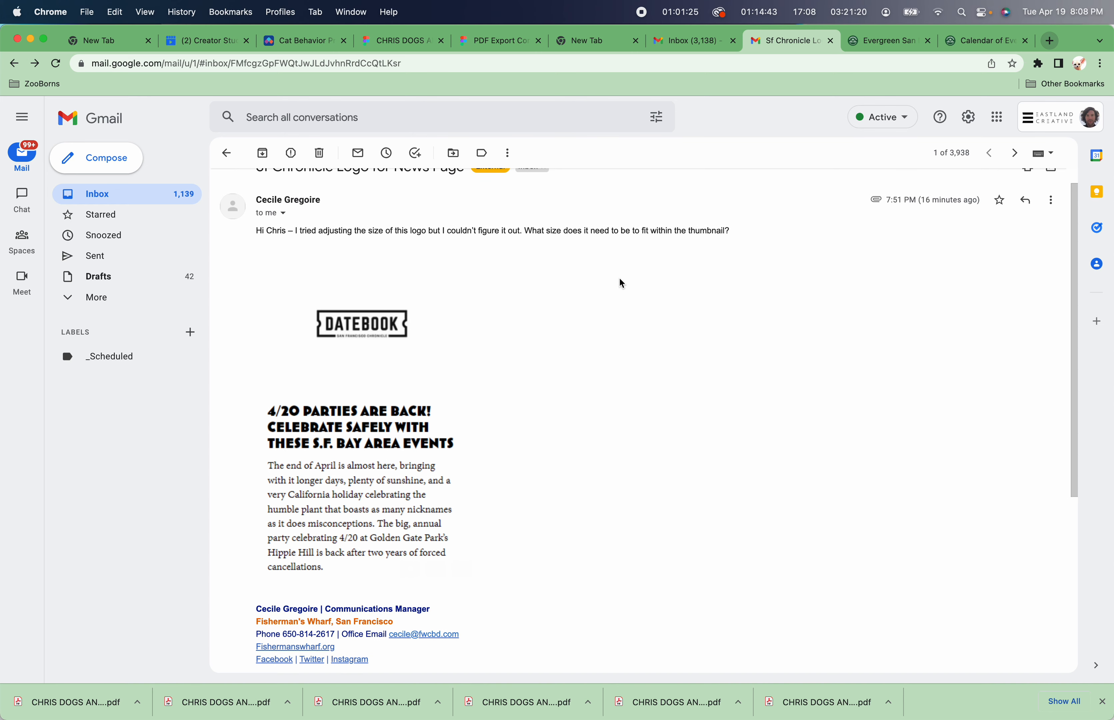
Review the Calendar of Events page on the live site.
{"action": "left_click", "coordinate": [973, 43]}
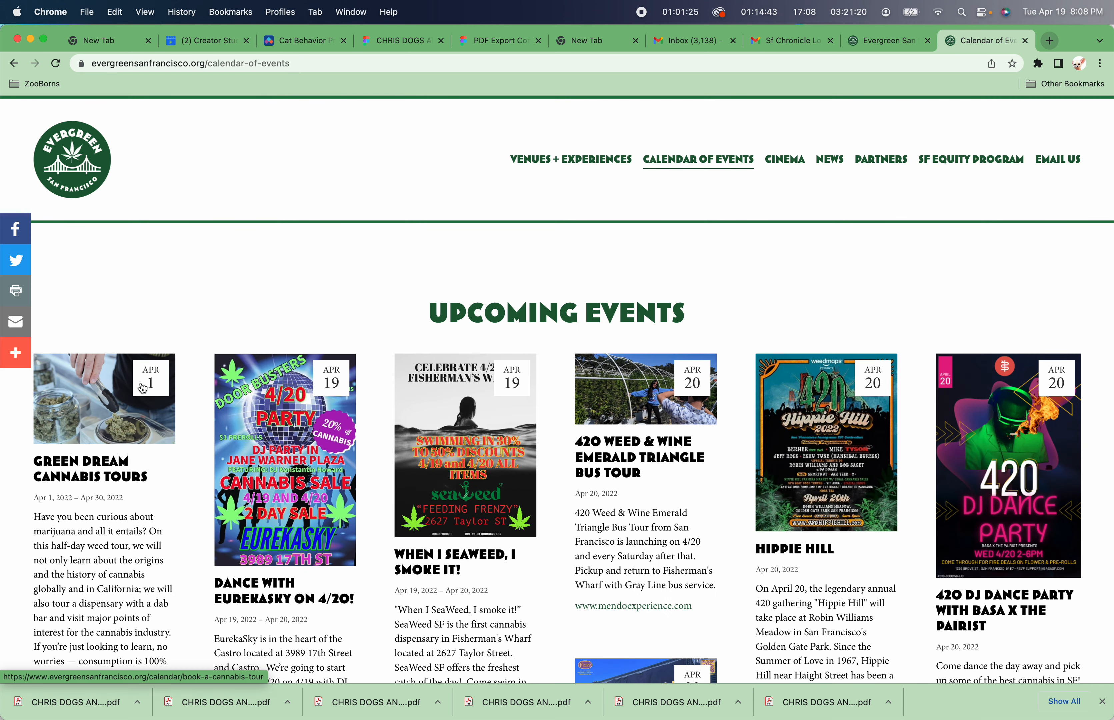
{"action": "scroll", "coordinate": [382, 472], "scroll_direction": "down", "scroll_amount": 5}
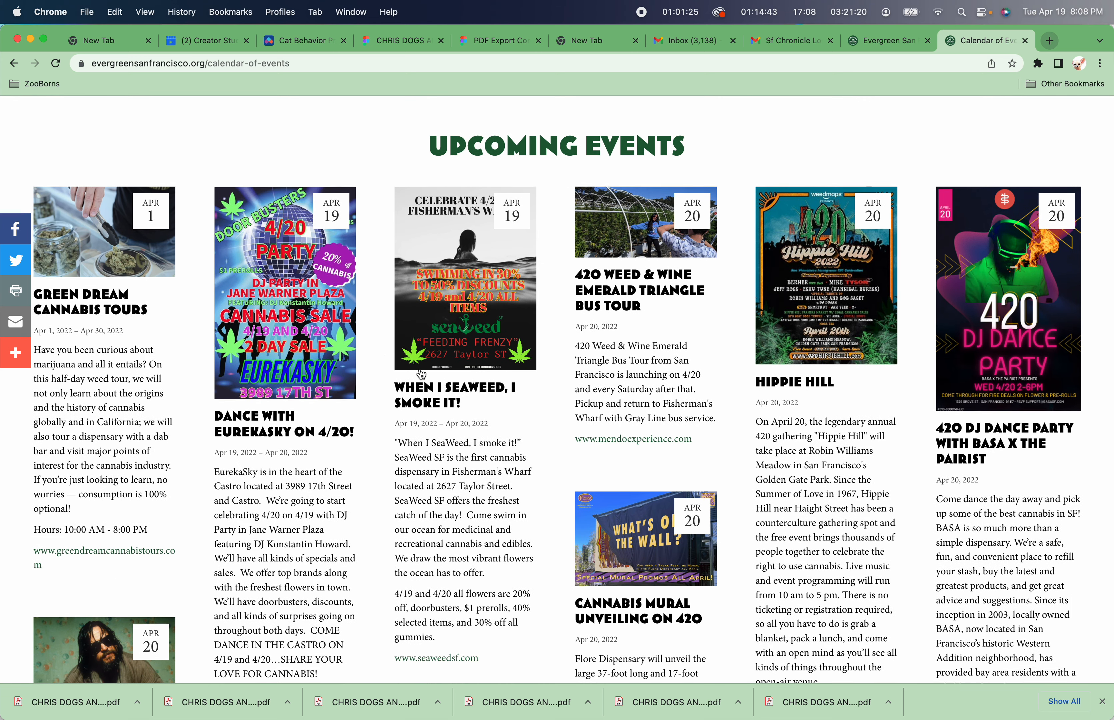
{"action": "scroll", "coordinate": [421, 375], "scroll_direction": "up", "scroll_amount": 4}
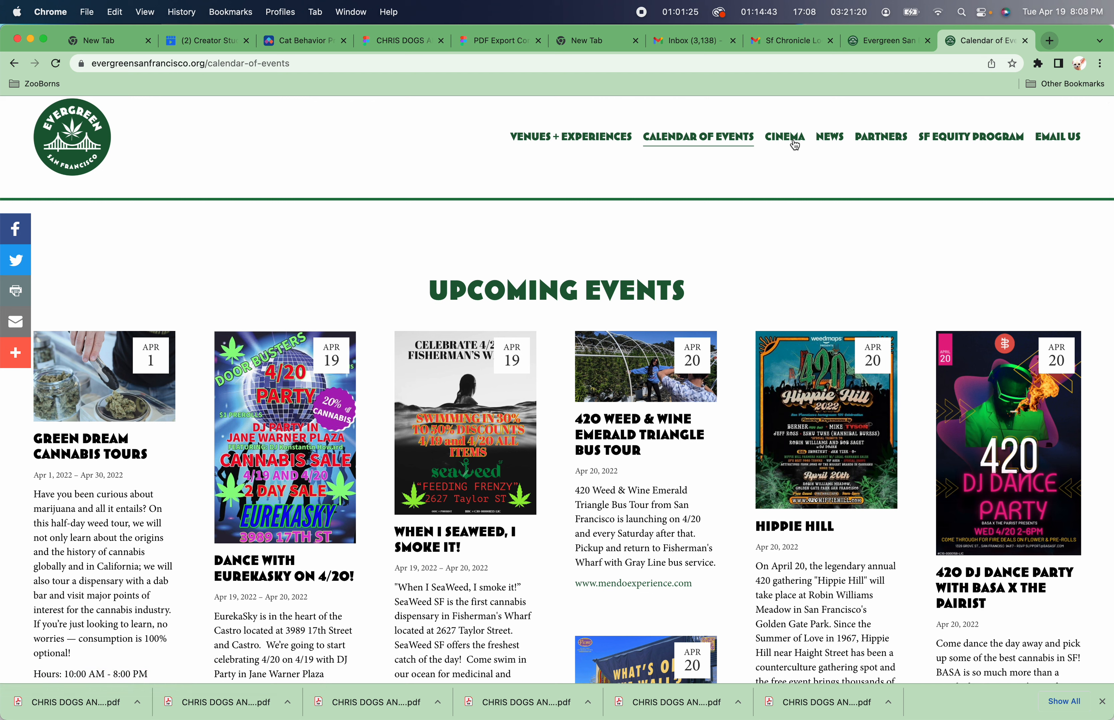
Open the live News page and scroll through its article thumbnails and logos.
{"action": "left_click", "coordinate": [827, 138]}
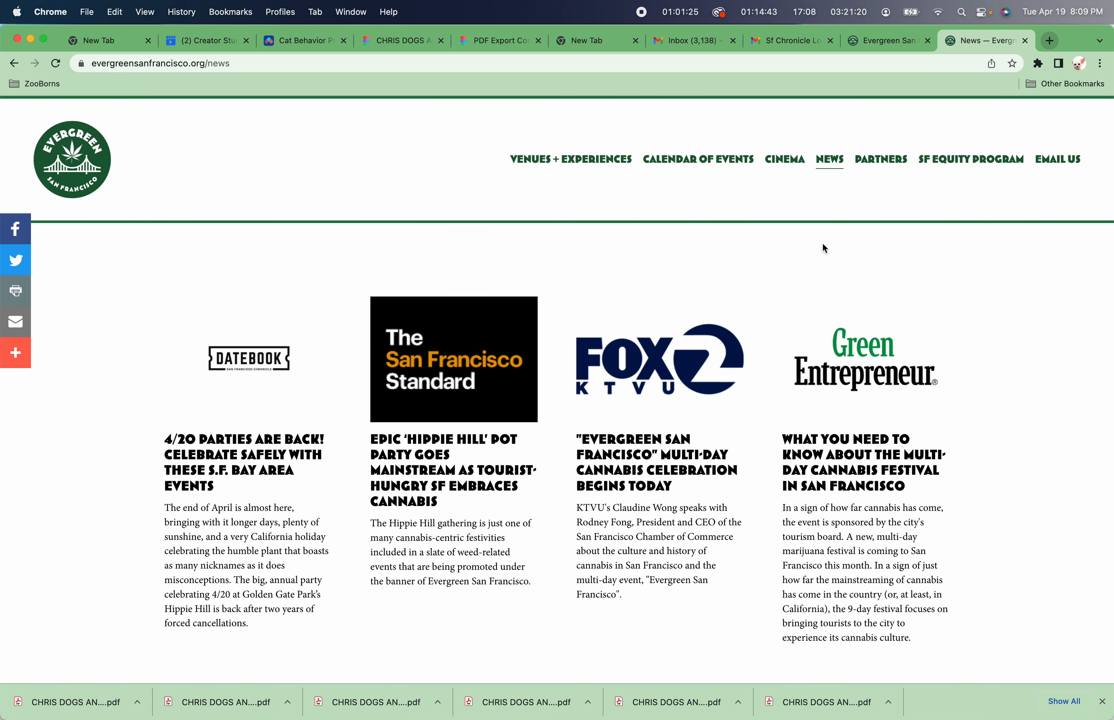
{"action": "scroll", "coordinate": [822, 244], "scroll_direction": "down", "scroll_amount": 5}
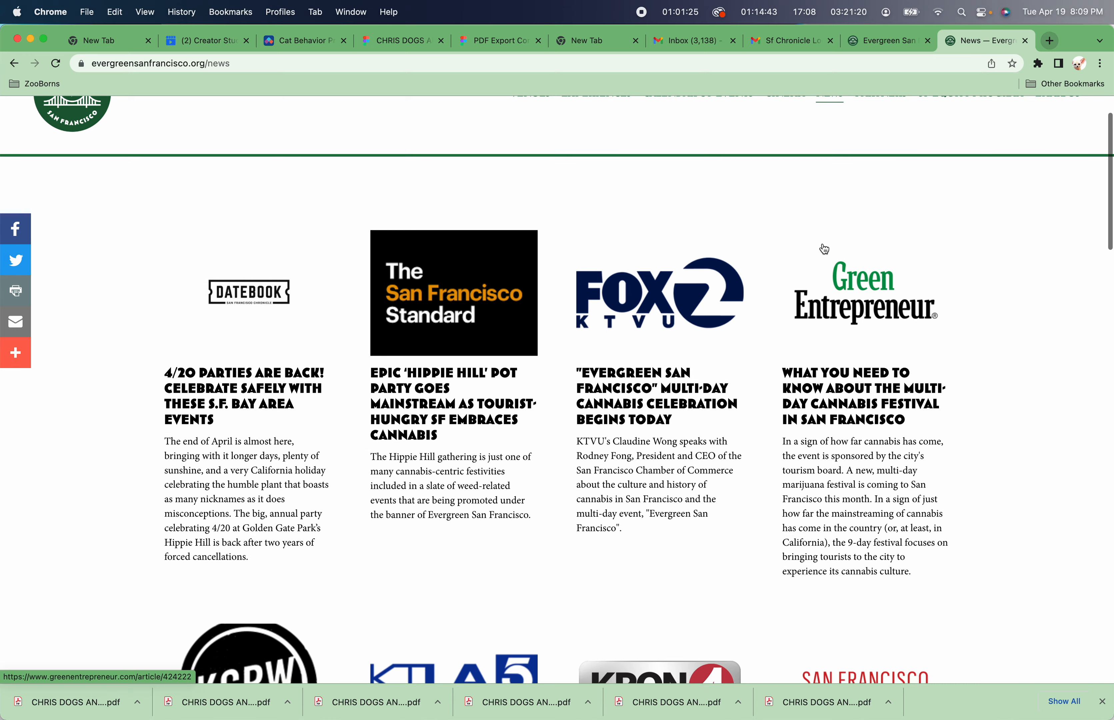
{"action": "scroll", "coordinate": [825, 249], "scroll_direction": "down", "scroll_amount": 5}
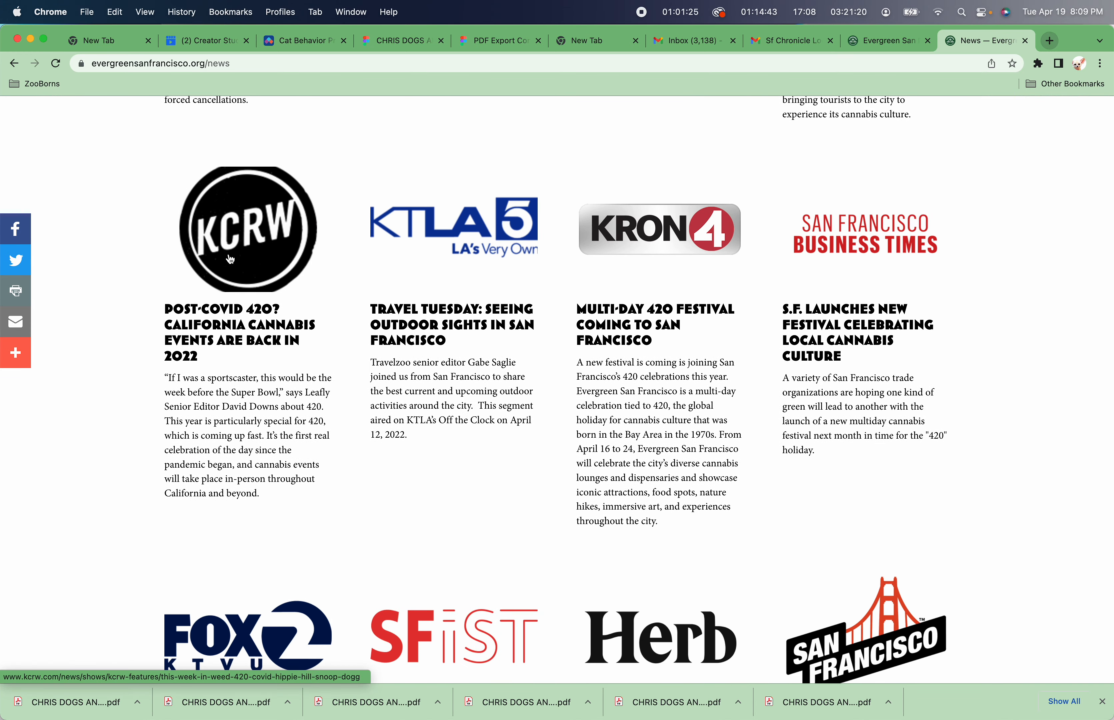
{"action": "scroll", "coordinate": [239, 191], "scroll_direction": "down", "scroll_amount": 10}
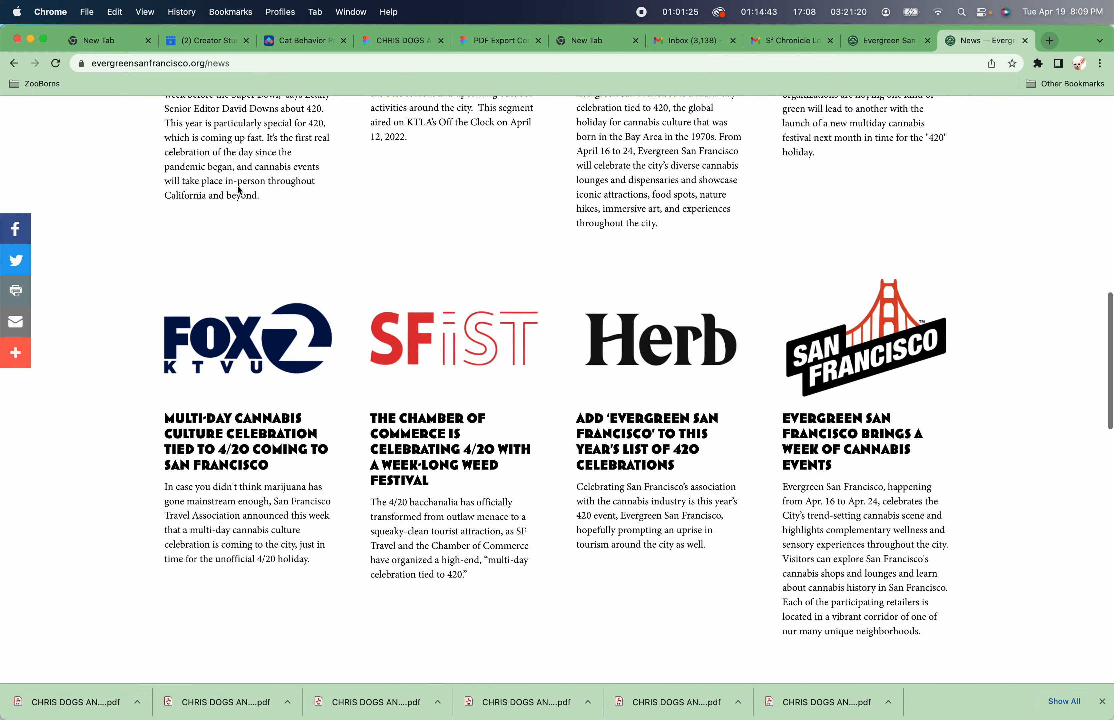
{"action": "scroll", "coordinate": [240, 191], "scroll_direction": "down", "scroll_amount": 12}
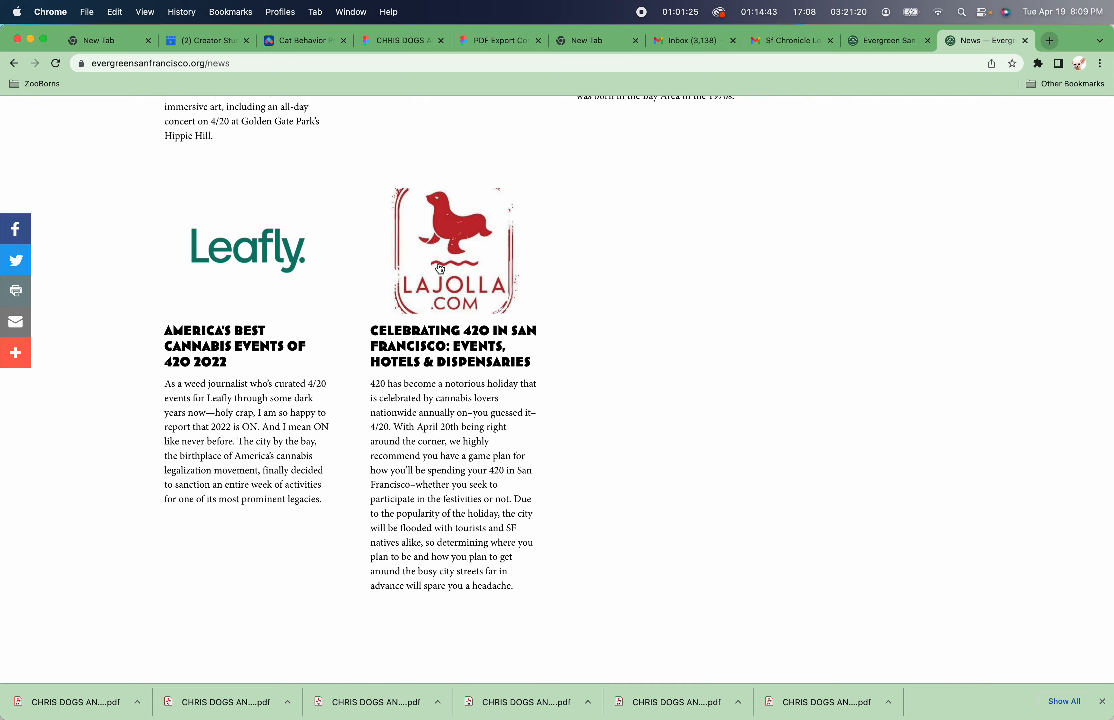
{"action": "scroll", "coordinate": [440, 269], "scroll_direction": "up", "scroll_amount": 8}
{"action": "scroll", "coordinate": [440, 269], "scroll_direction": "up", "scroll_amount": 15}
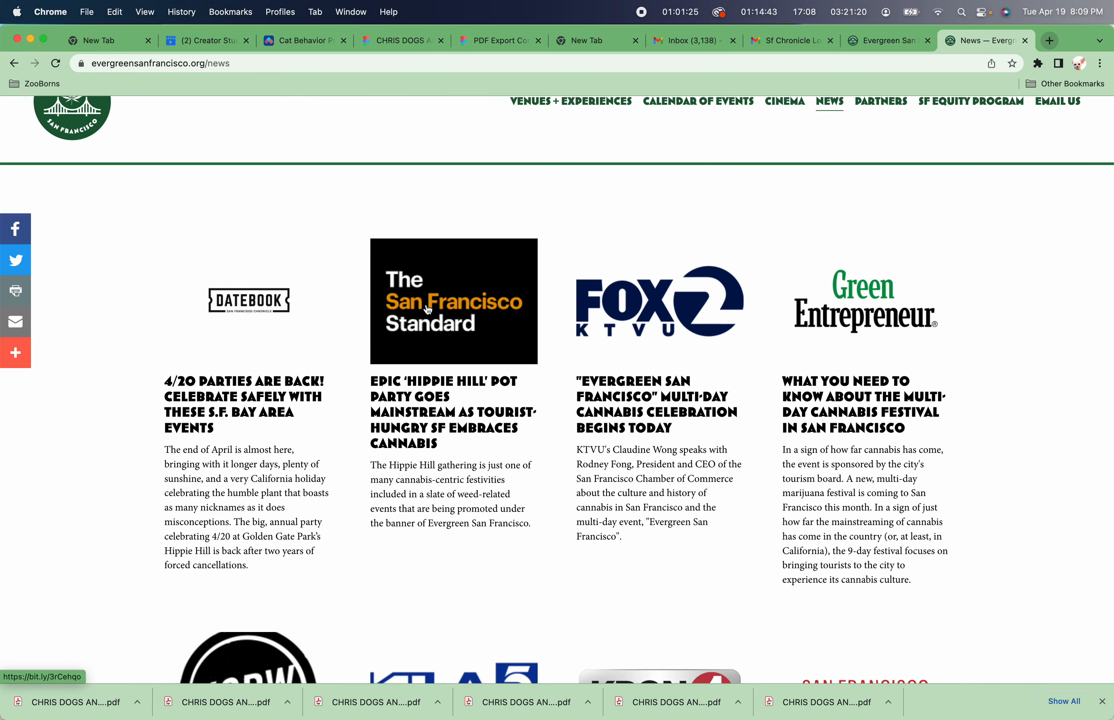
{"action": "scroll", "coordinate": [427, 310], "scroll_direction": "down", "scroll_amount": 7}
{"action": "scroll", "coordinate": [427, 310], "scroll_direction": "down", "scroll_amount": 8}
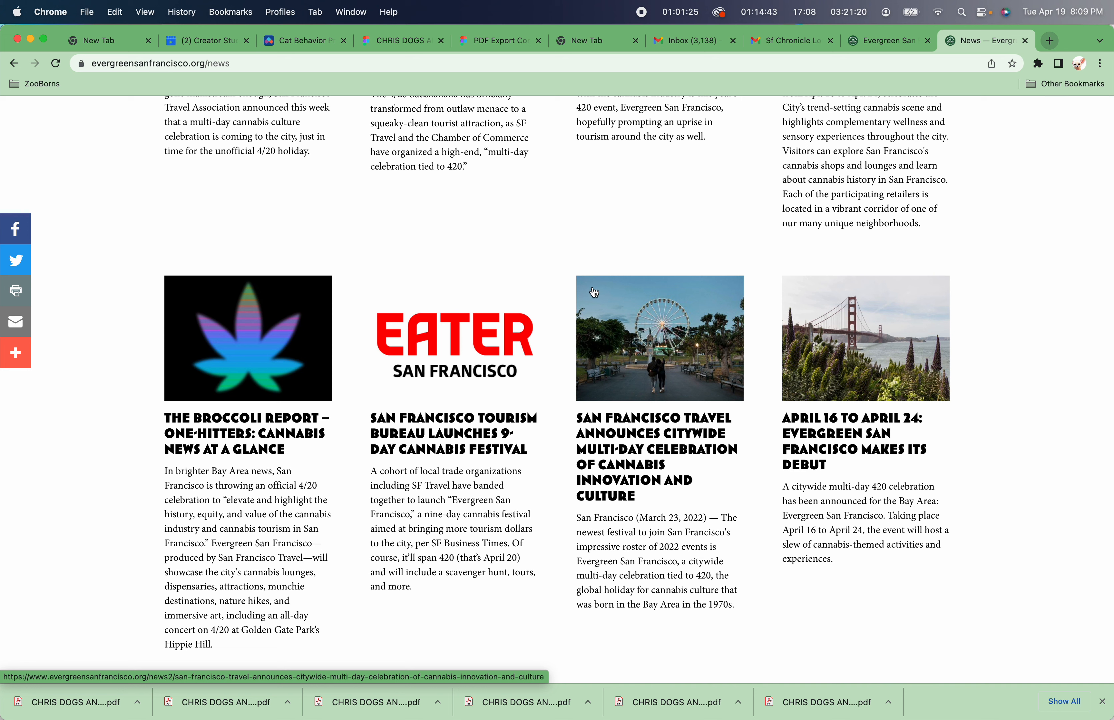
{"action": "scroll", "coordinate": [662, 302], "scroll_direction": "up", "scroll_amount": 10}
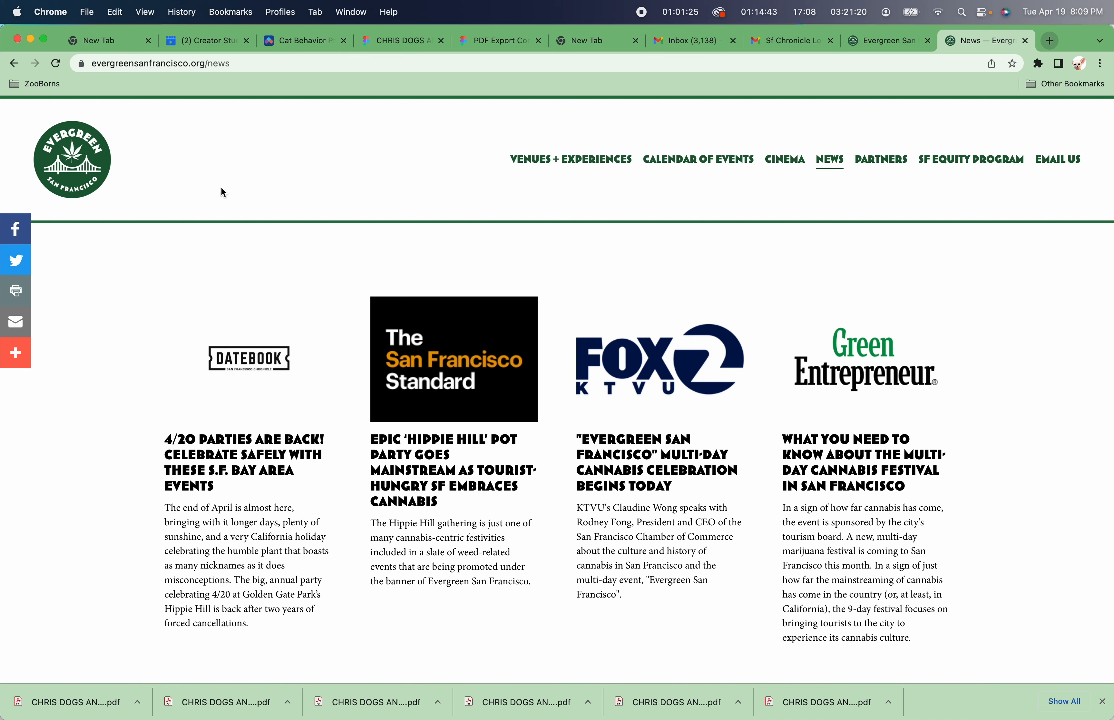
In the Squarespace editor, open the News page and enter edit mode.
{"action": "left_click", "coordinate": [895, 40]}
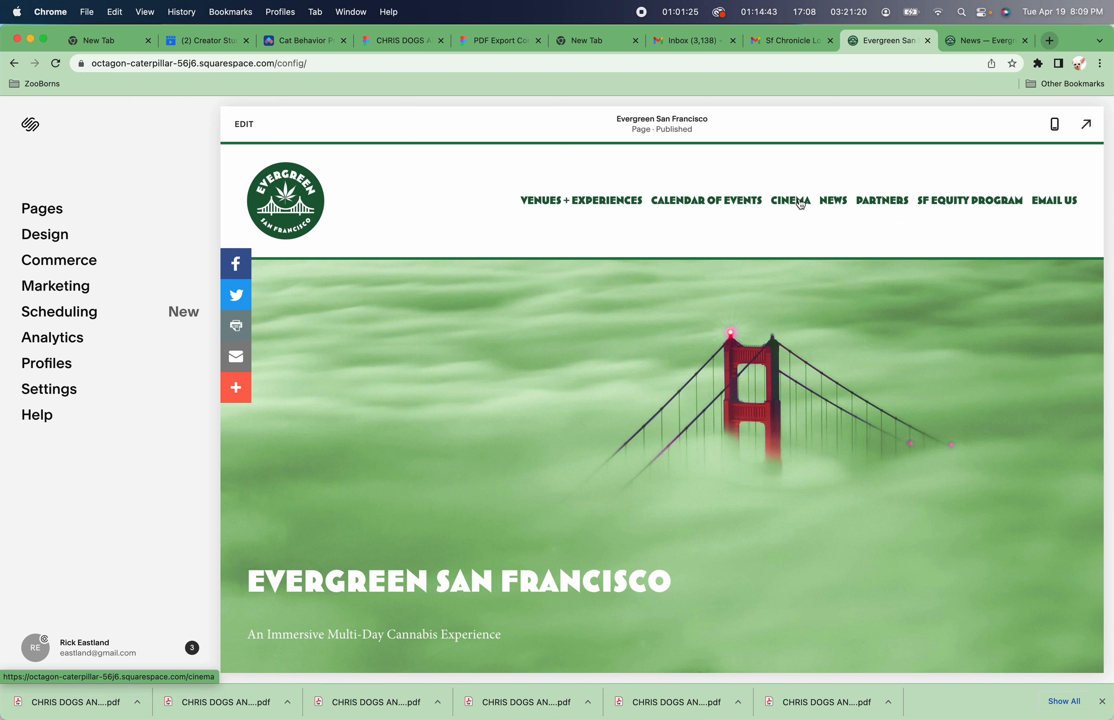
{"action": "left_click", "coordinate": [829, 204]}
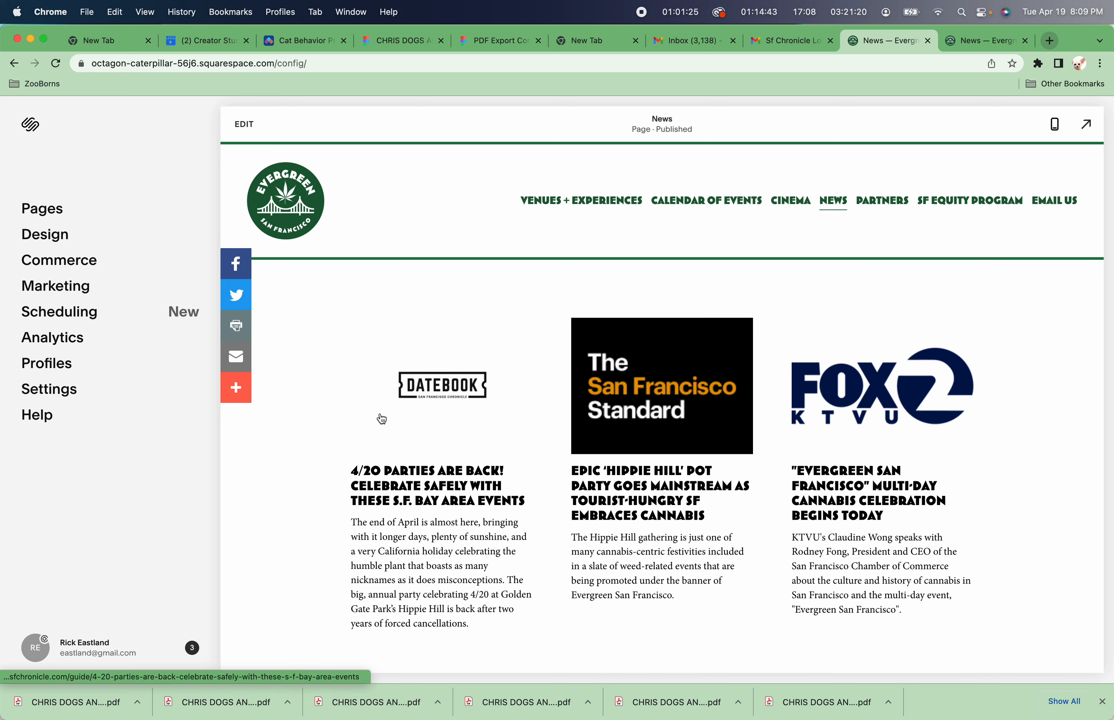
{"action": "left_click", "coordinate": [247, 125]}
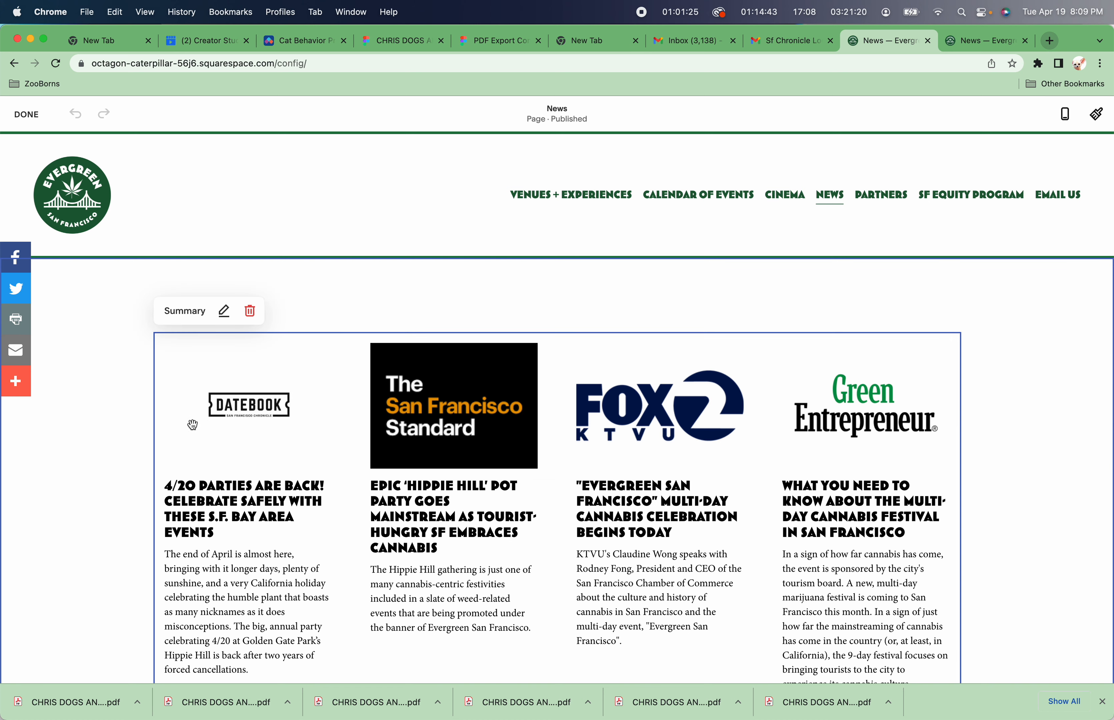
Open the Summary block's settings and examine its Content and Design options.
{"action": "left_click", "coordinate": [225, 314]}
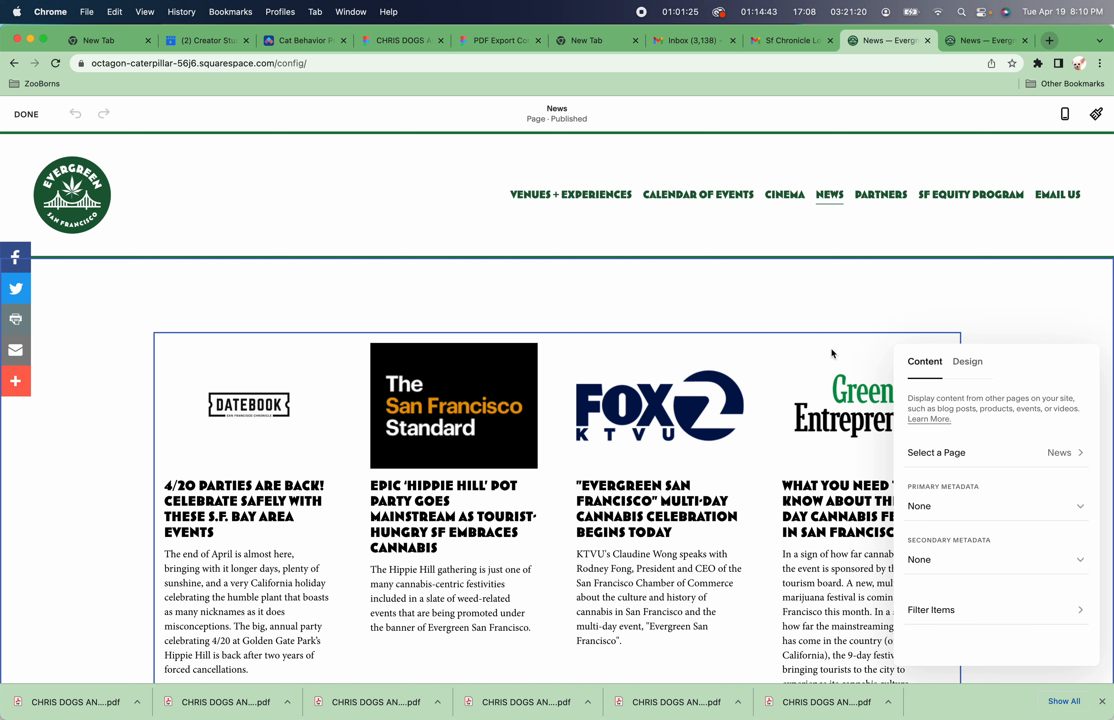
{"action": "left_click", "coordinate": [320, 314]}
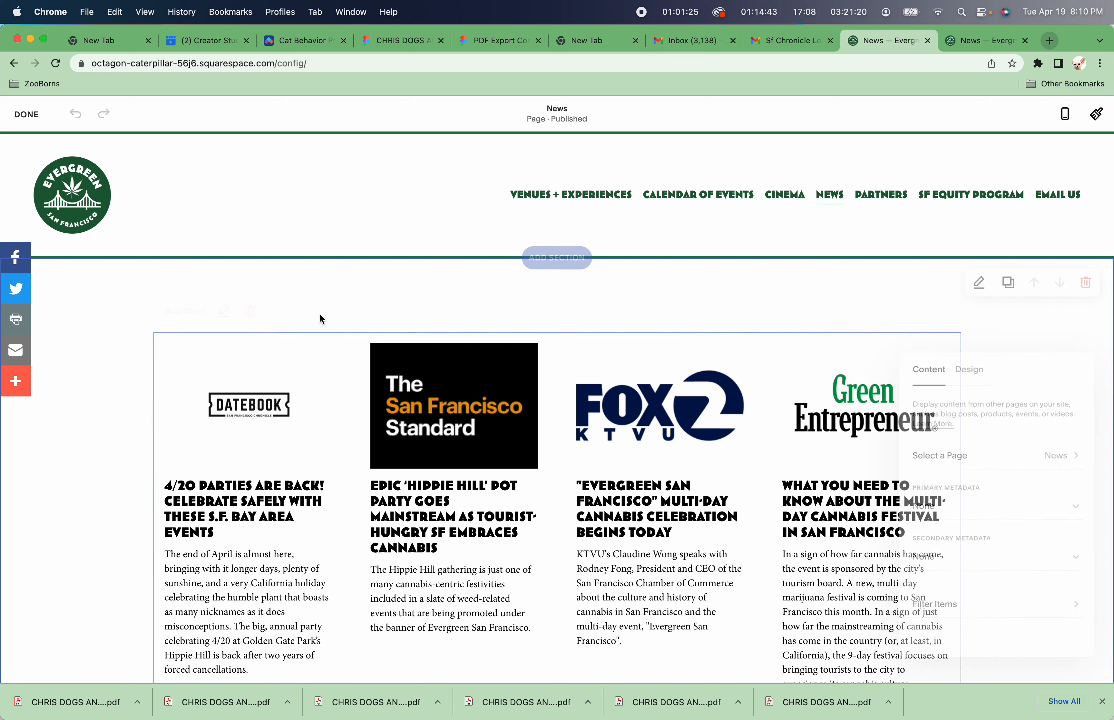
{"action": "left_click", "coordinate": [238, 365]}
{"action": "left_click", "coordinate": [224, 311]}
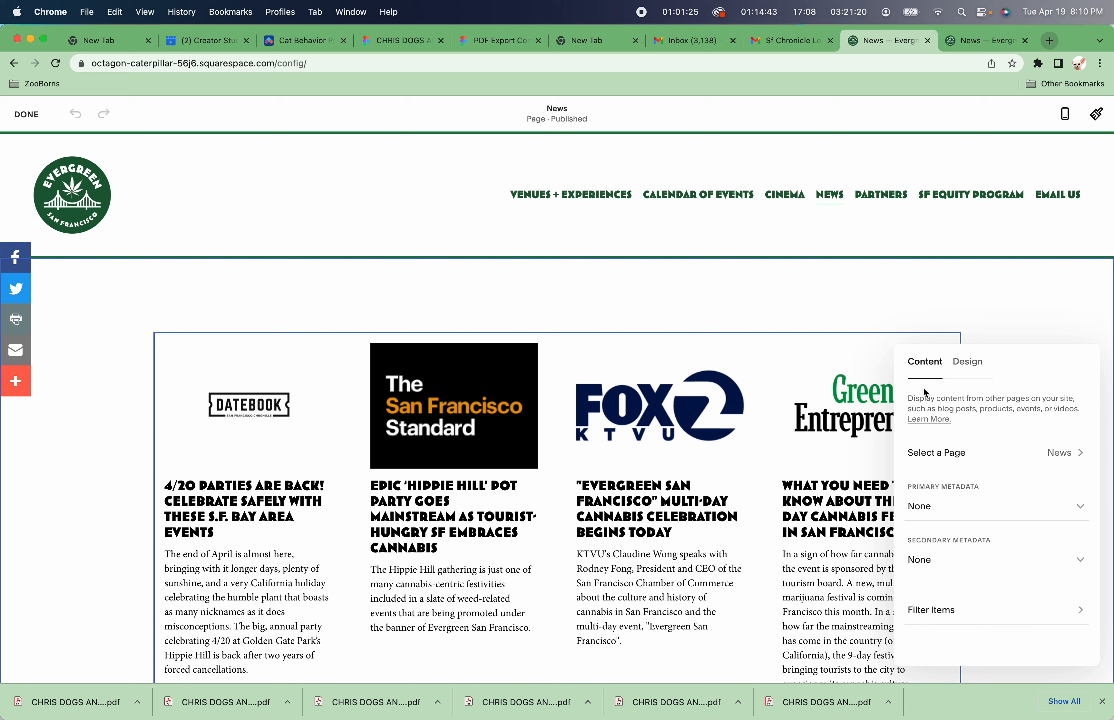
{"action": "left_click", "coordinate": [969, 362]}
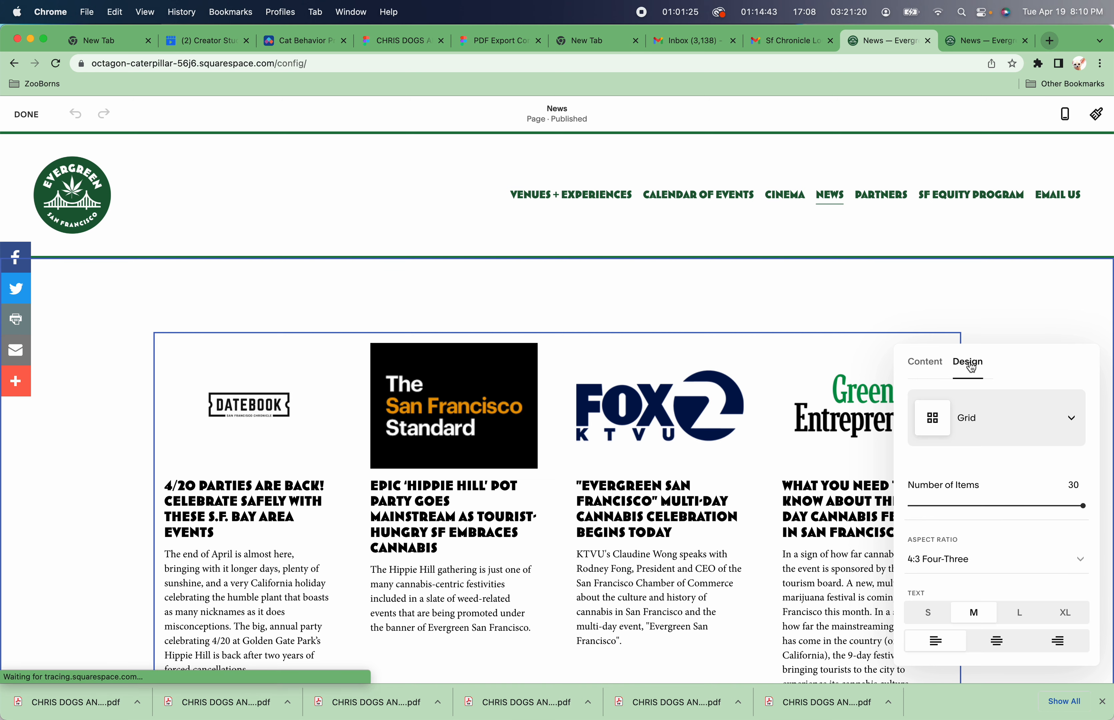
{"action": "scroll", "coordinate": [985, 503], "scroll_direction": "down", "scroll_amount": 2}
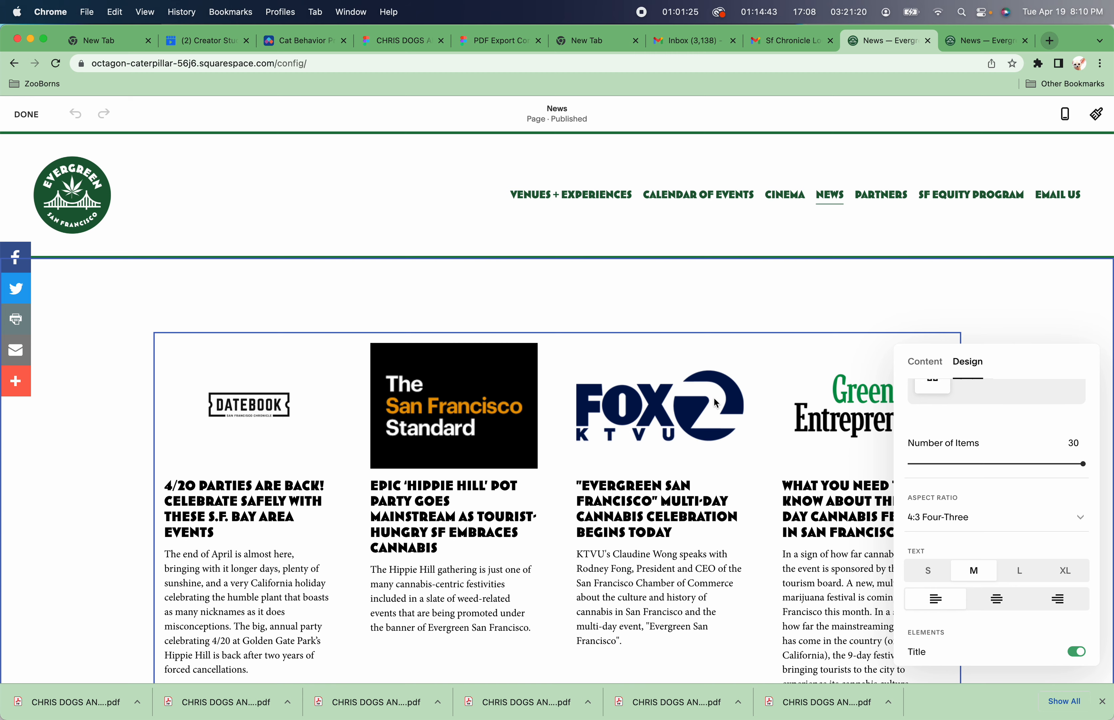
{"action": "left_click", "coordinate": [620, 280]}
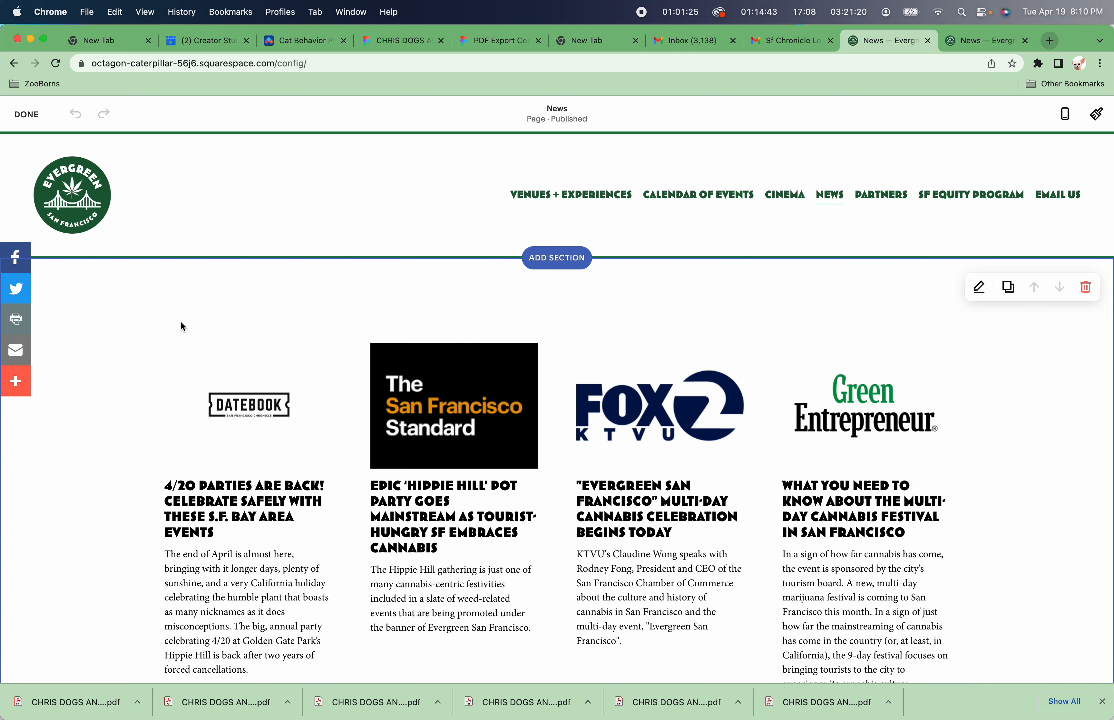
Exit editing and open the unlinked News blog from the Pages list to see its posts.
{"action": "left_click", "coordinate": [27, 114]}
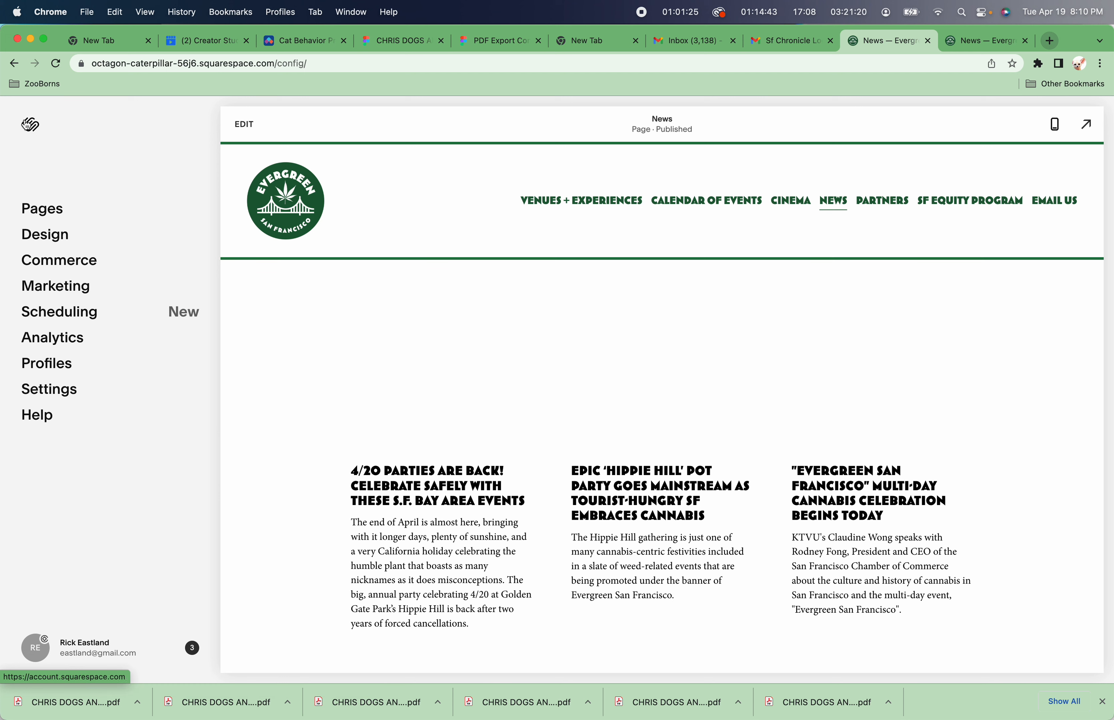
{"action": "left_click", "coordinate": [45, 209]}
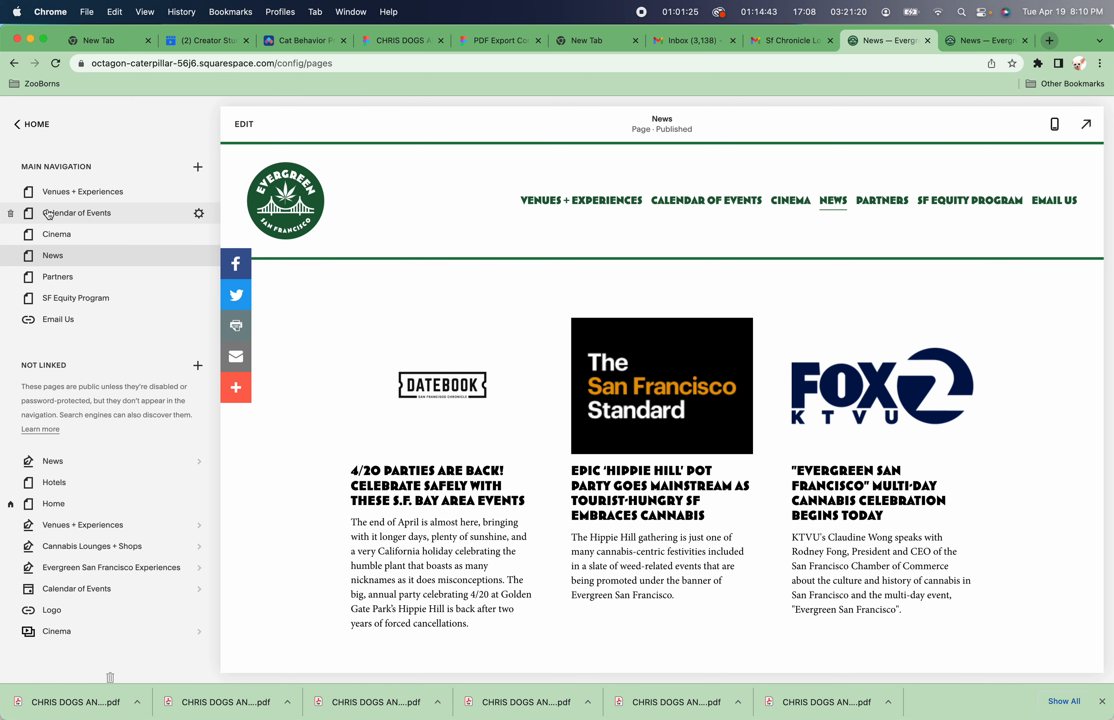
{"action": "scroll", "coordinate": [82, 344], "scroll_direction": "down", "scroll_amount": 2}
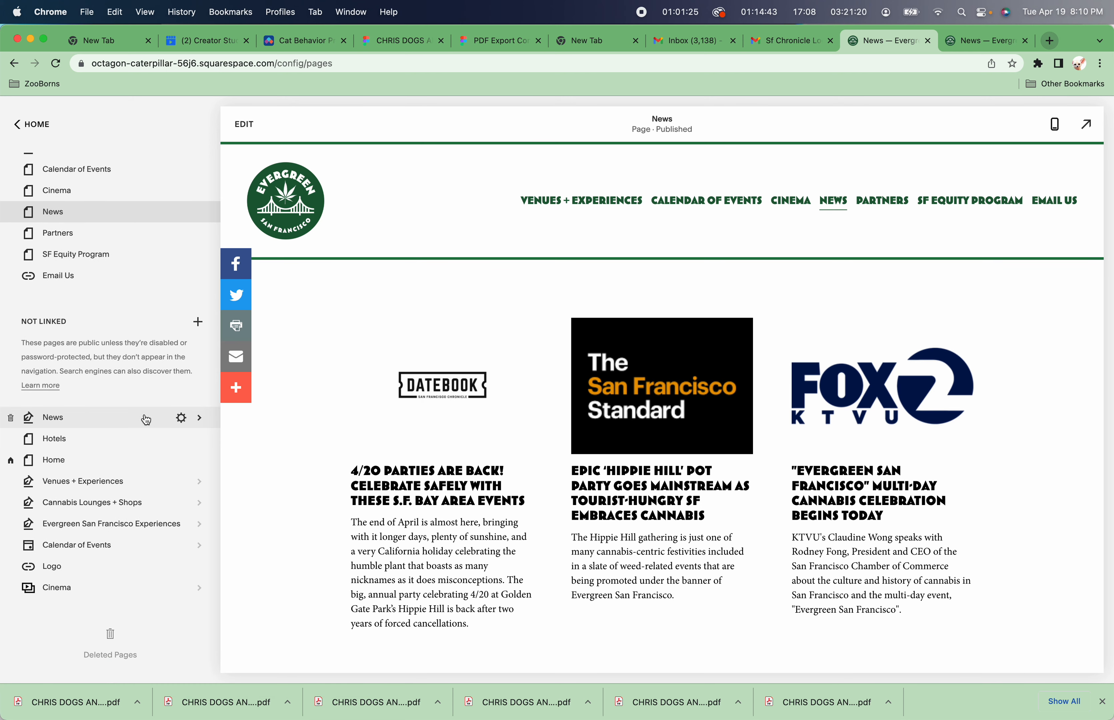
{"action": "left_click", "coordinate": [147, 420]}
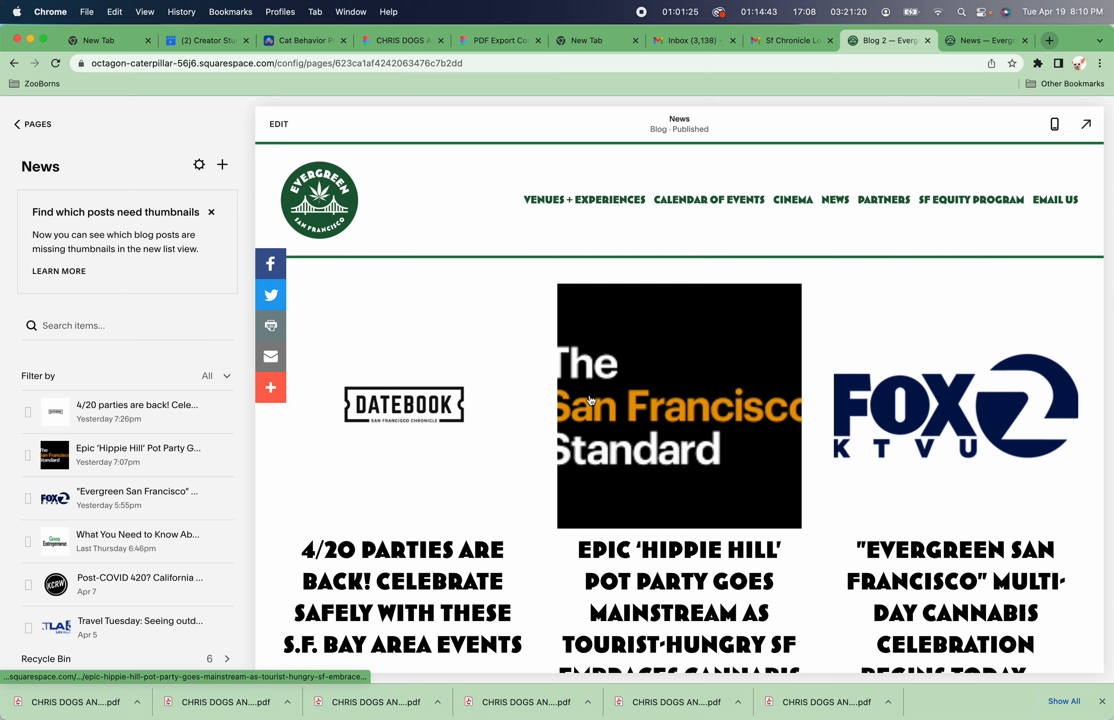
{"action": "scroll", "coordinate": [591, 401], "scroll_direction": "down", "scroll_amount": 10}
{"action": "scroll", "coordinate": [592, 401], "scroll_direction": "down", "scroll_amount": 4}
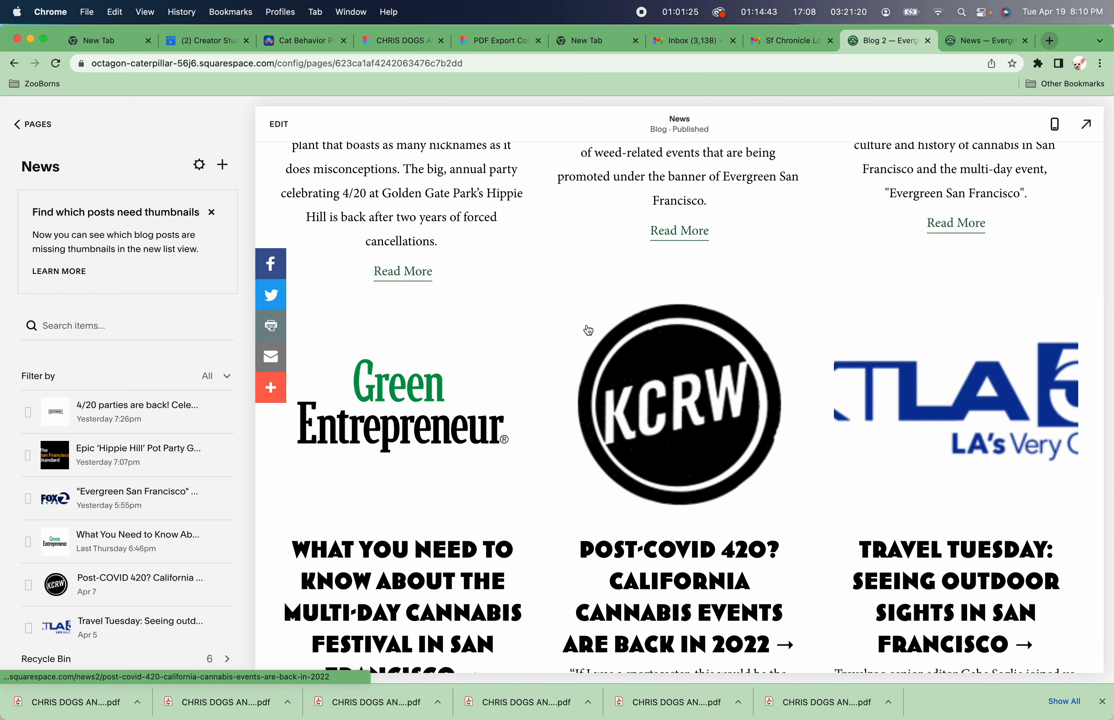
Open the blog post settings of the 4/20 parties post to view its Datebook featured image.
{"action": "scroll", "coordinate": [665, 335], "scroll_direction": "up", "scroll_amount": 13}
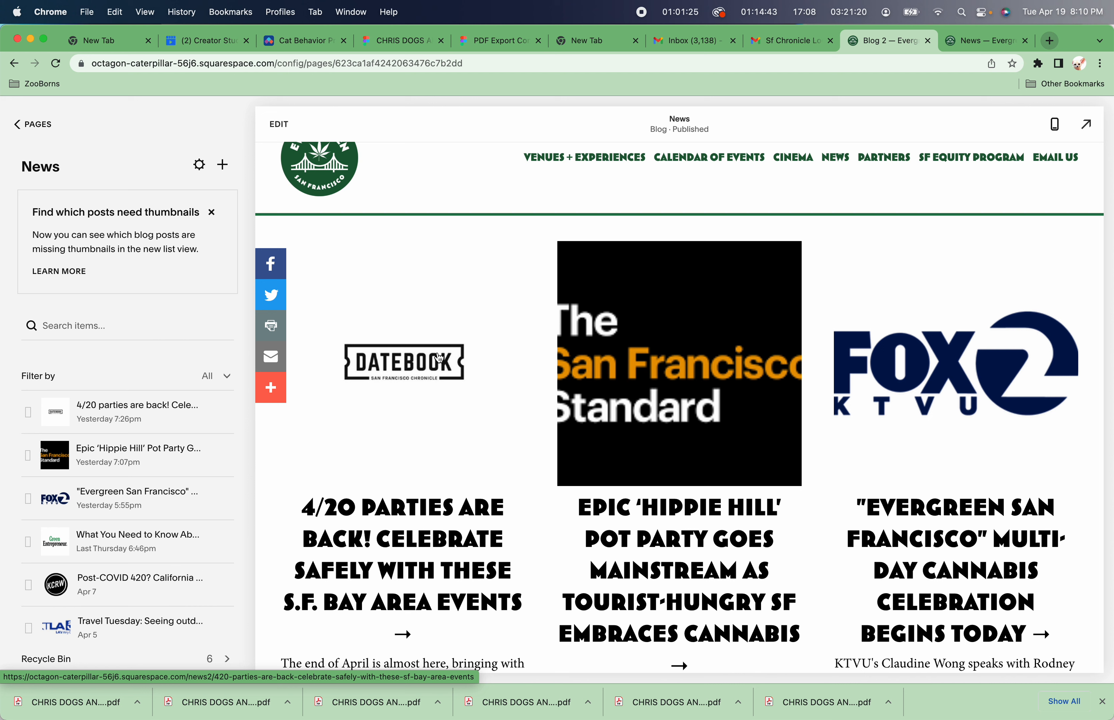
{"action": "left_click", "coordinate": [222, 413]}
{"action": "left_click", "coordinate": [222, 442]}
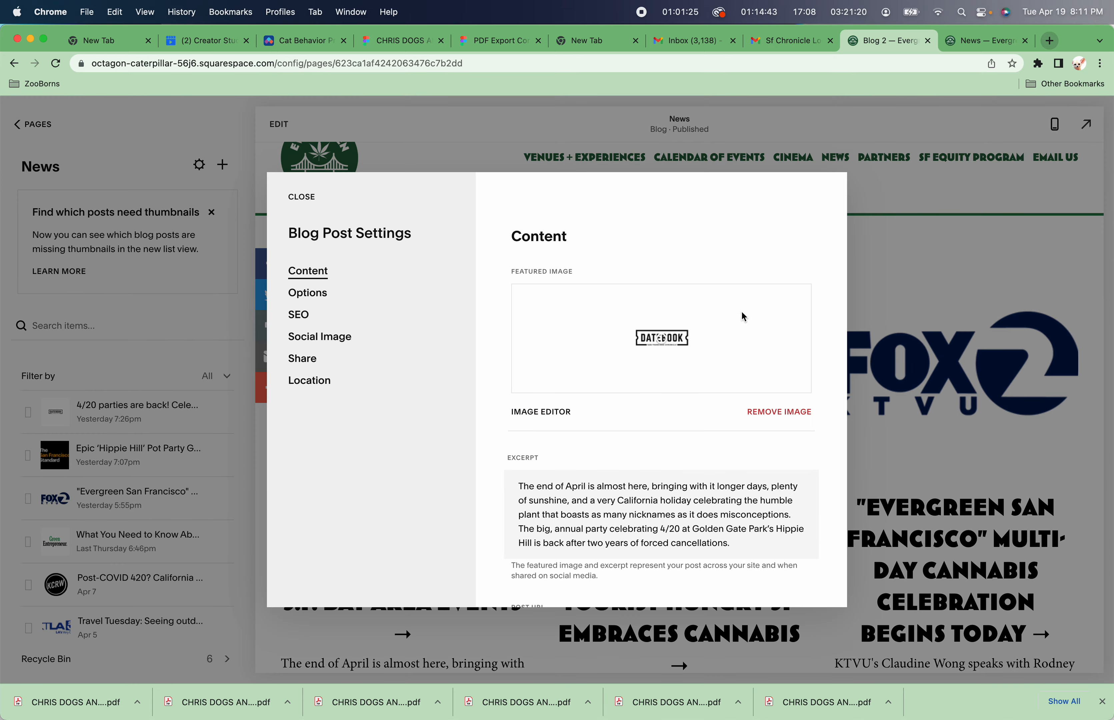
{"action": "key", "text": "super+Tab"}
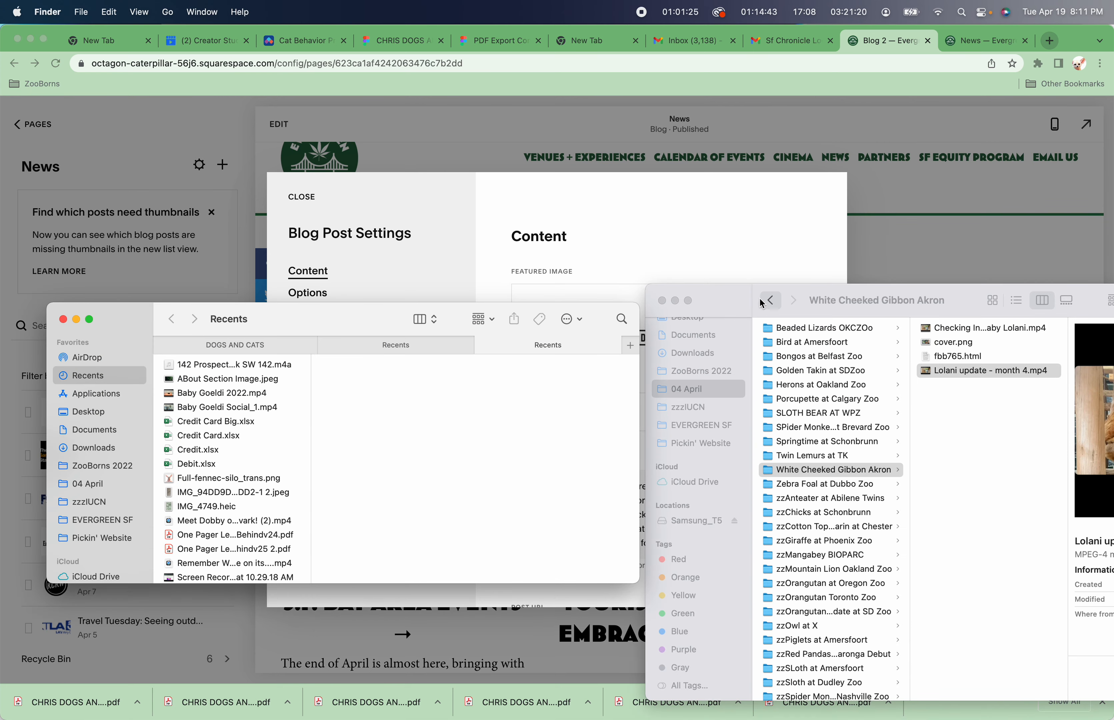
{"action": "left_click", "coordinate": [736, 294]}
{"action": "left_click_drag", "start_coordinate": [737, 297], "coordinate": [801, 433]}
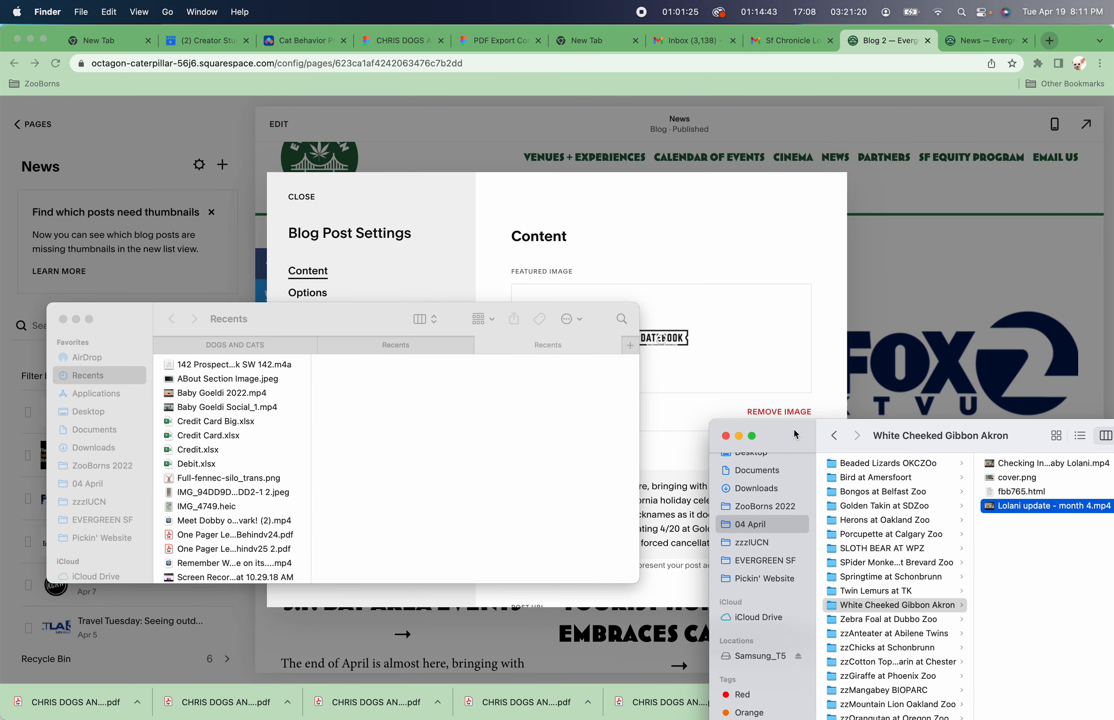
{"action": "left_click", "coordinate": [120, 429]}
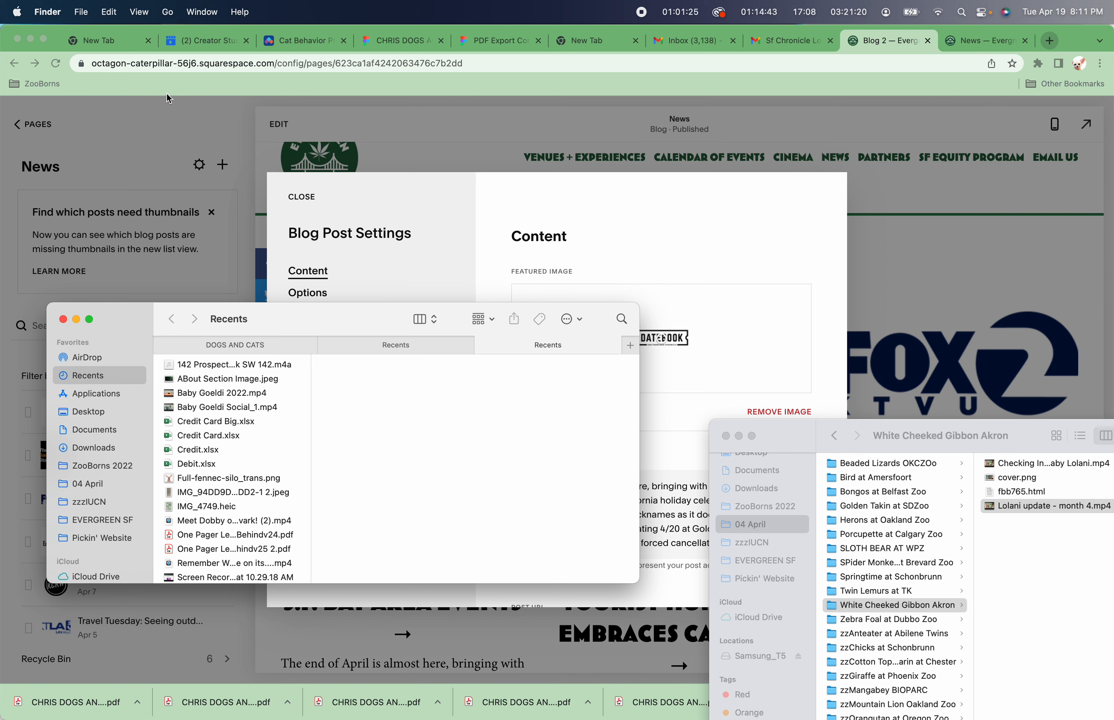
Open the email about the SF Chronicle logo for the News page and scroll to its attachment.
{"action": "left_click", "coordinate": [482, 46]}
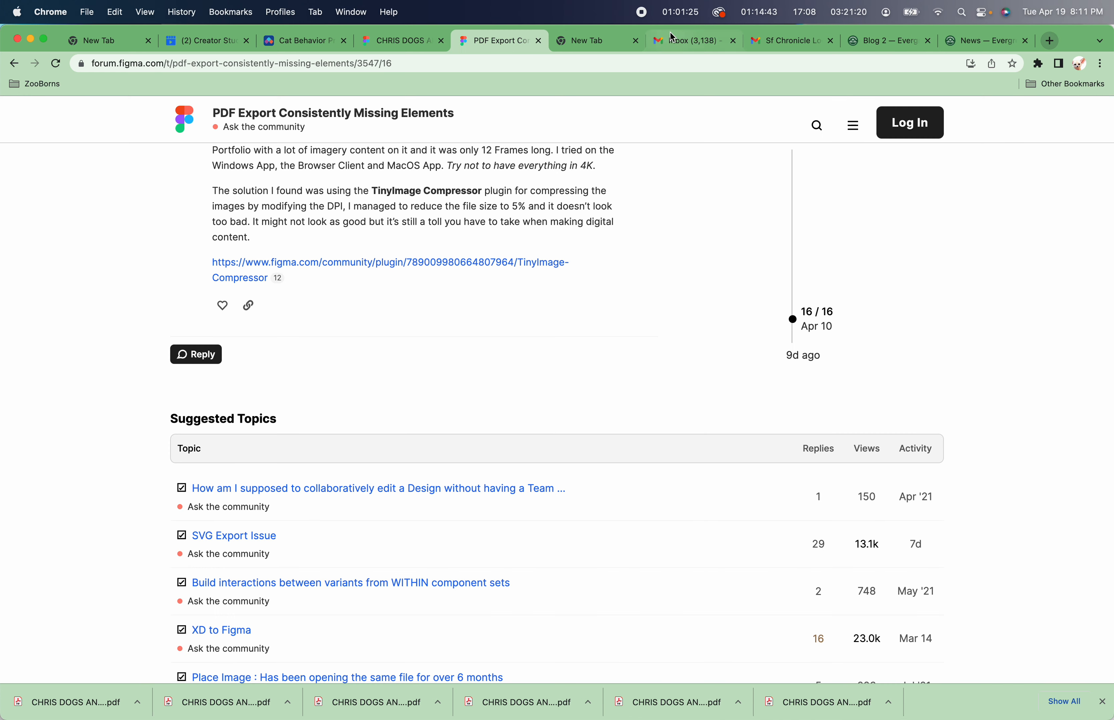
{"action": "left_click", "coordinate": [677, 40]}
{"action": "left_click", "coordinate": [796, 42]}
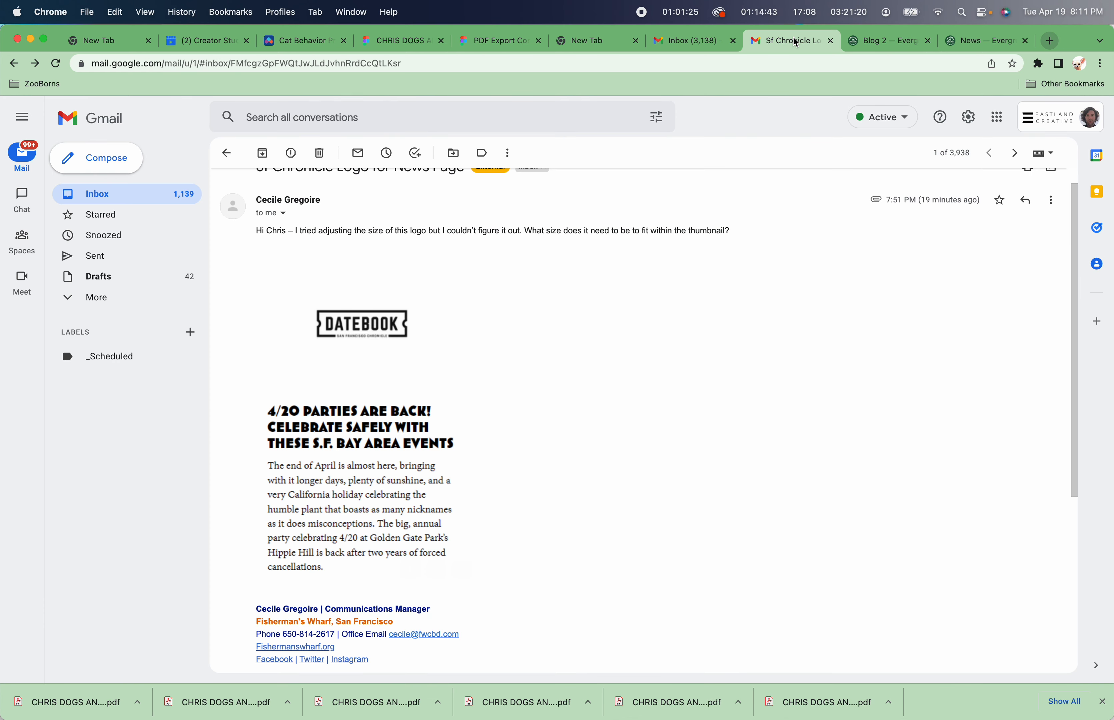
{"action": "scroll", "coordinate": [421, 566], "scroll_direction": "down", "scroll_amount": 6}
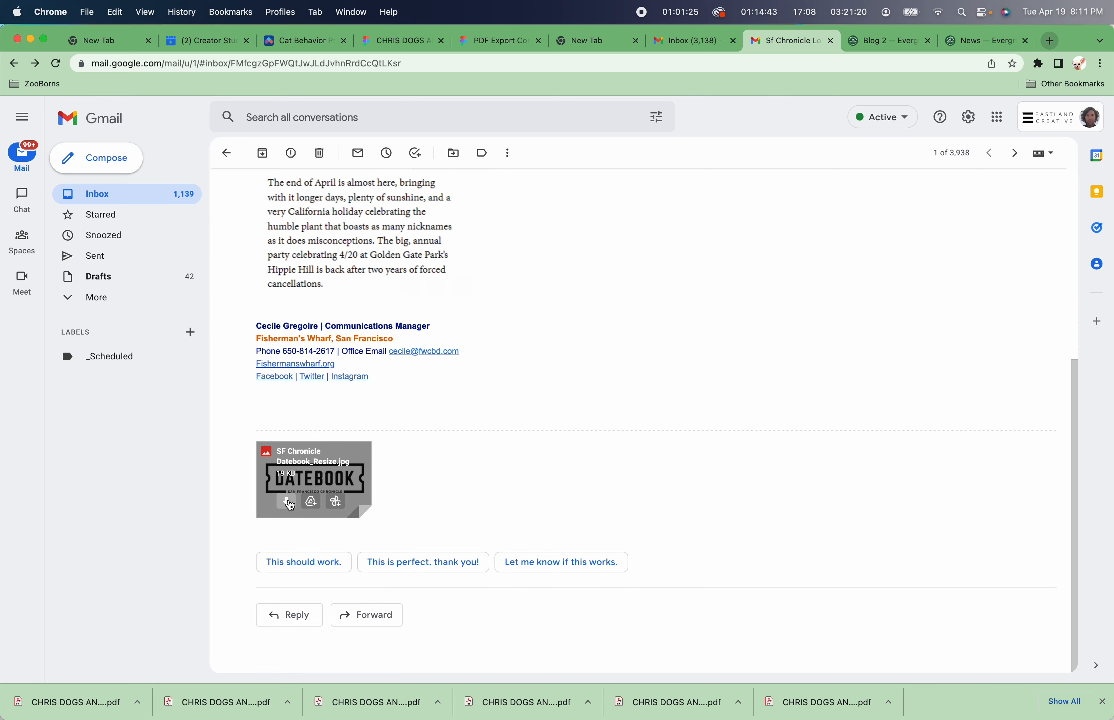
Download the SF Chronicle Datebook_Resize attachment and save it in the EVERGREEN SF News folder.
{"action": "left_click", "coordinate": [291, 504]}
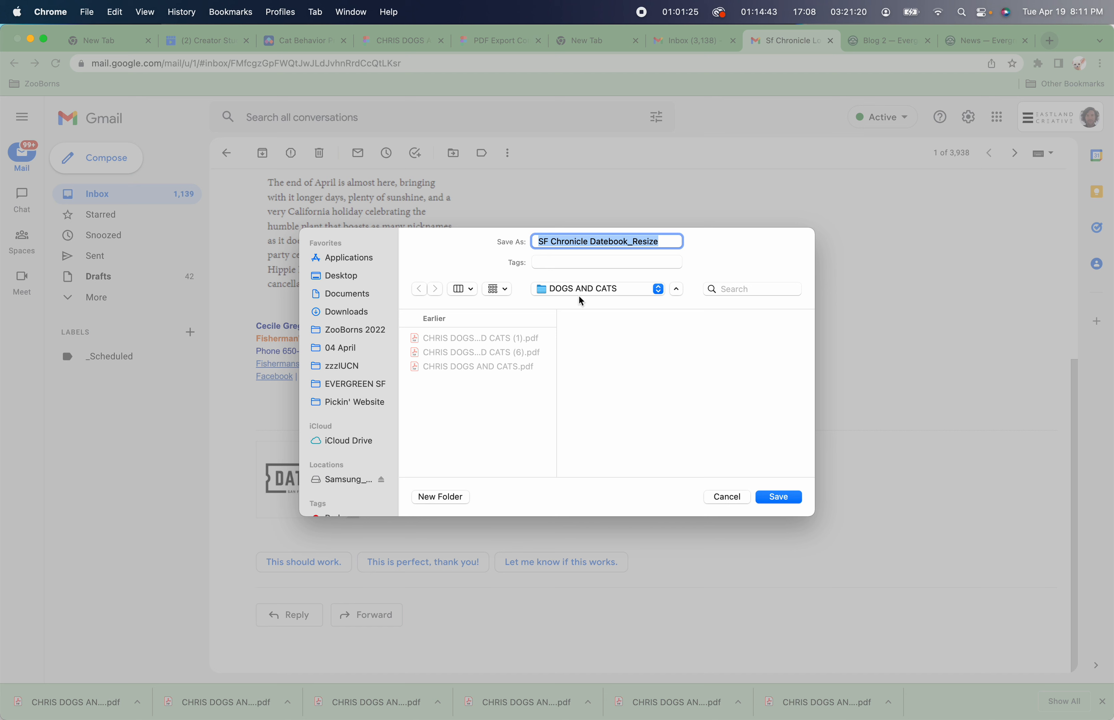
{"action": "left_click", "coordinate": [369, 346]}
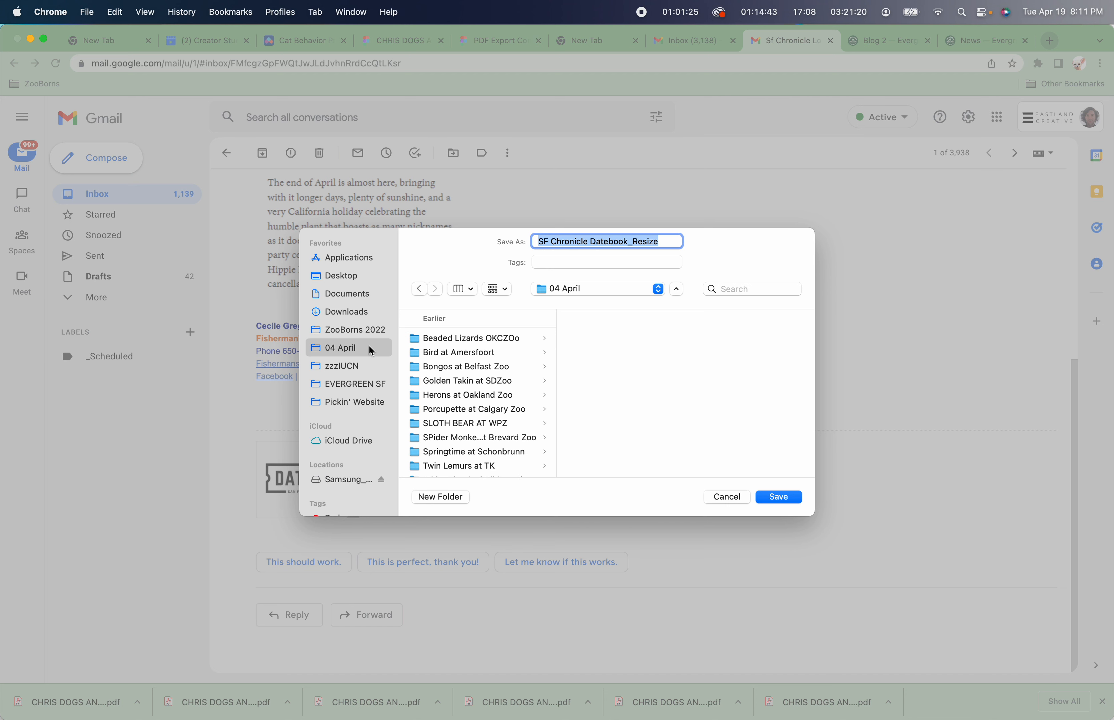
{"action": "left_click", "coordinate": [360, 388]}
{"action": "scroll", "coordinate": [470, 417], "scroll_direction": "down", "scroll_amount": 15}
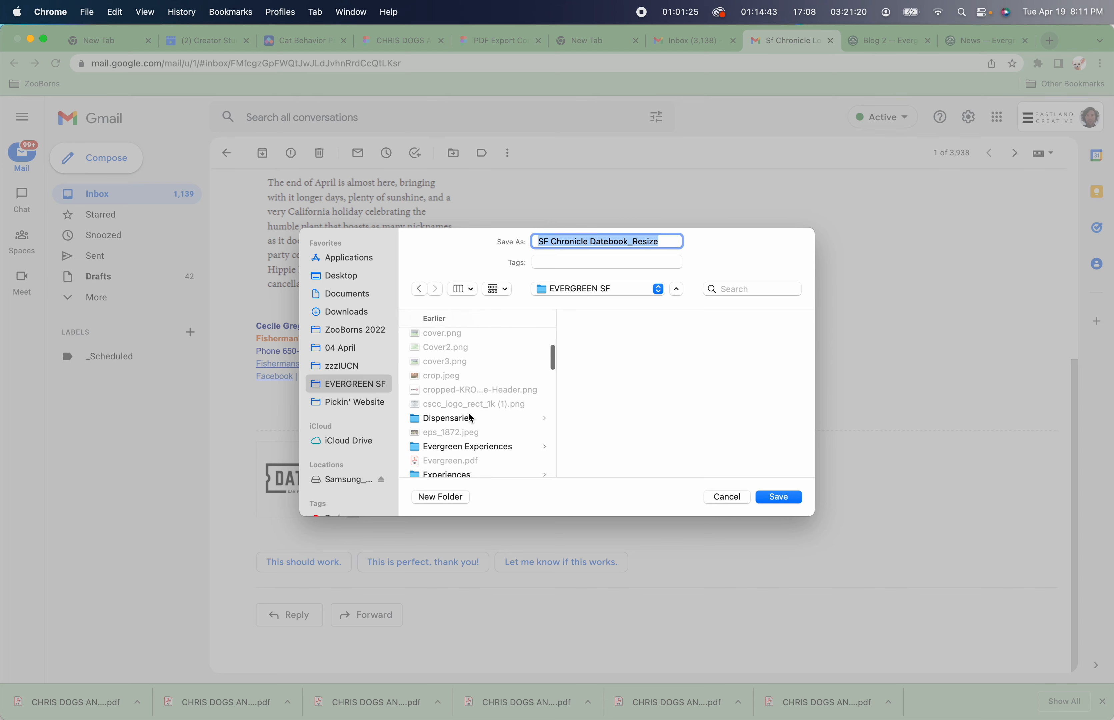
{"action": "scroll", "coordinate": [470, 417], "scroll_direction": "down", "scroll_amount": 20}
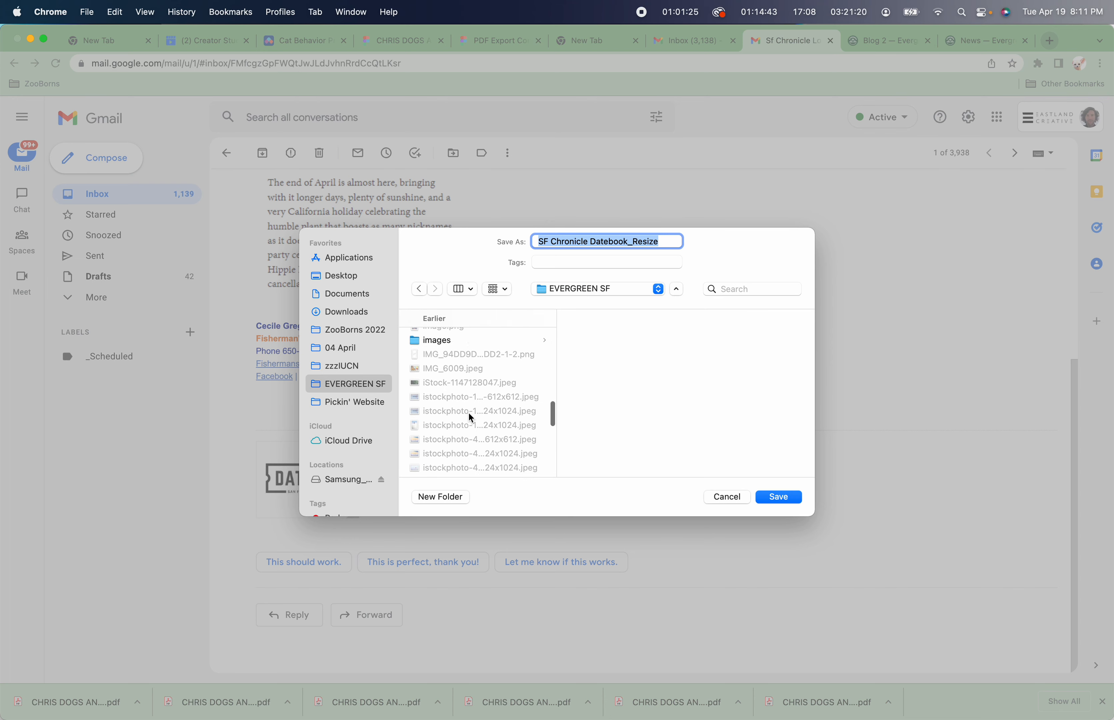
{"action": "left_click", "coordinate": [470, 414]}
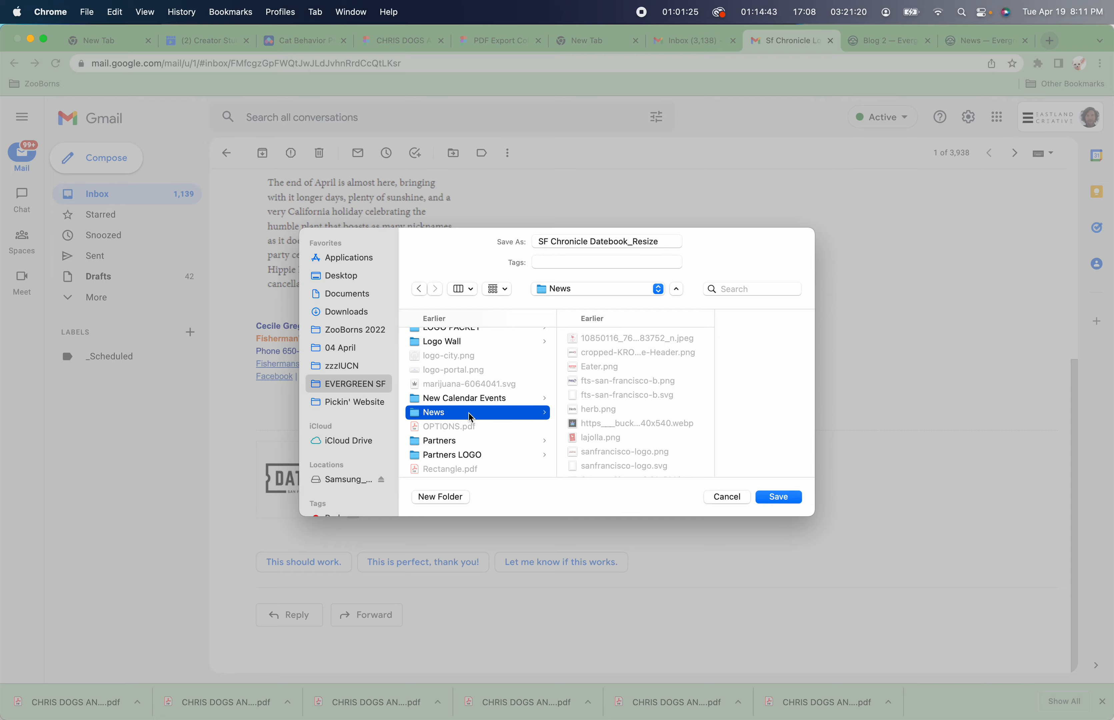
{"action": "key", "text": "Return"}
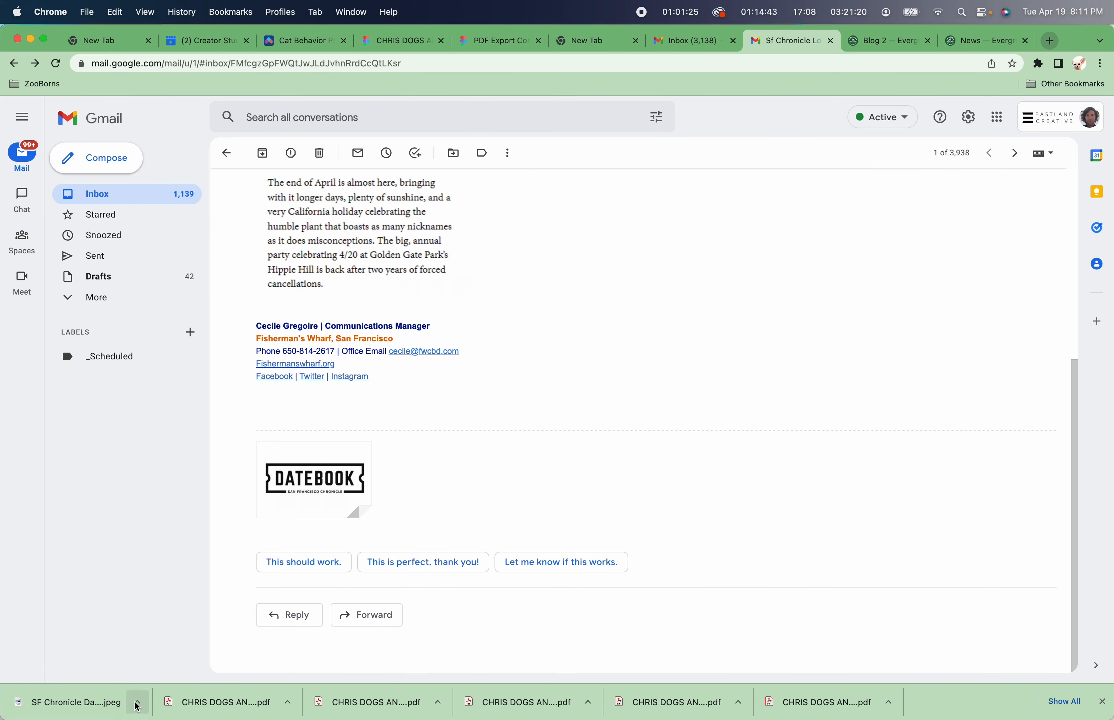
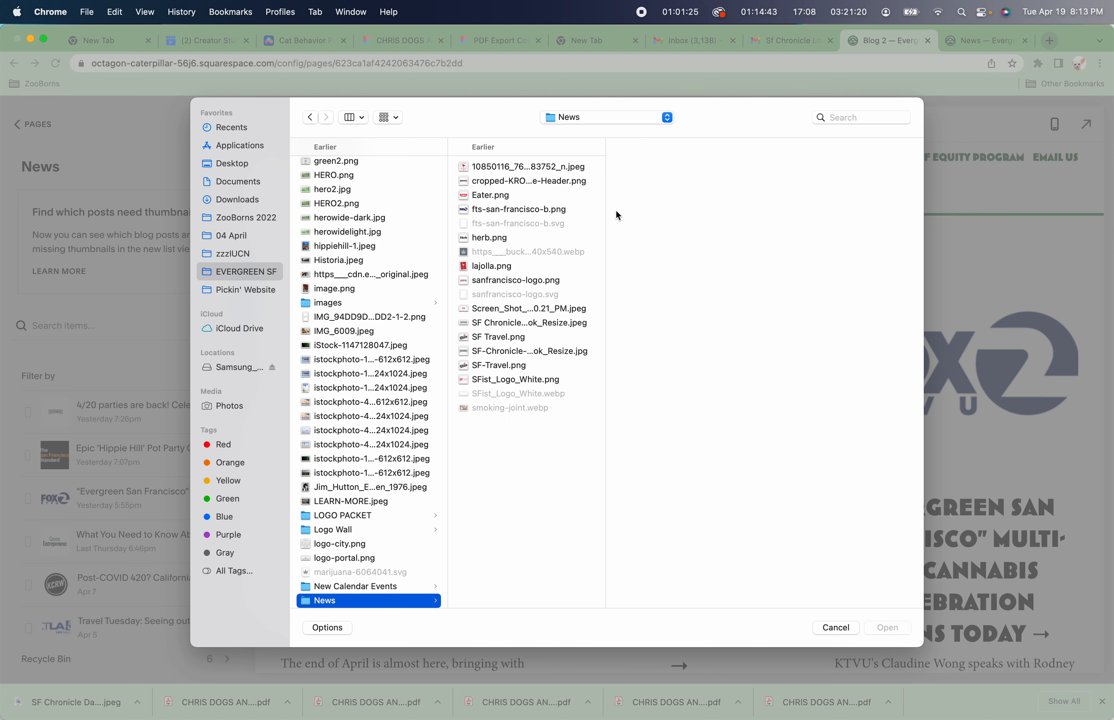
Select SF-Chronicle-Datebook_Resize.jpg in the News folder, preview it, and upload it as the post's featured image.
{"action": "key", "text": "Down"}
{"action": "key", "text": "Down"}
{"action": "key", "text": "Down"}
{"action": "key", "text": "Down"}
{"action": "key", "text": "Down"}
{"action": "key", "text": "Down"}
{"action": "key", "text": "Down"}
{"action": "key", "text": "Down"}
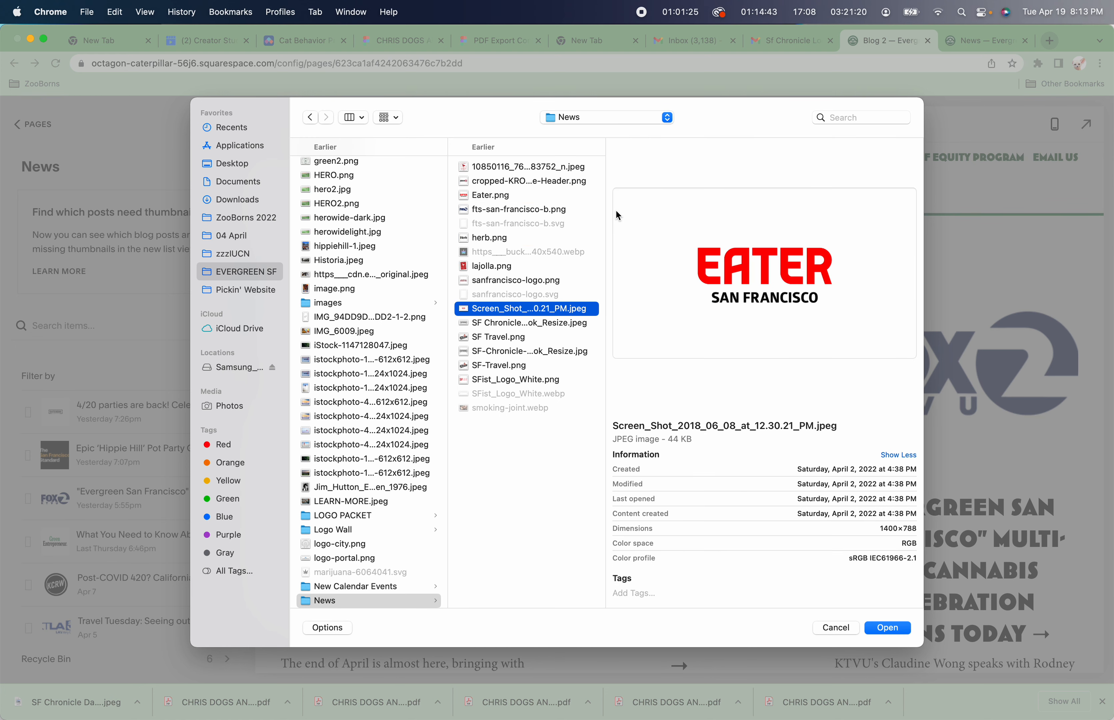
{"action": "key", "text": "Down"}
{"action": "key", "text": "Down"}
{"action": "key", "text": "Down"}
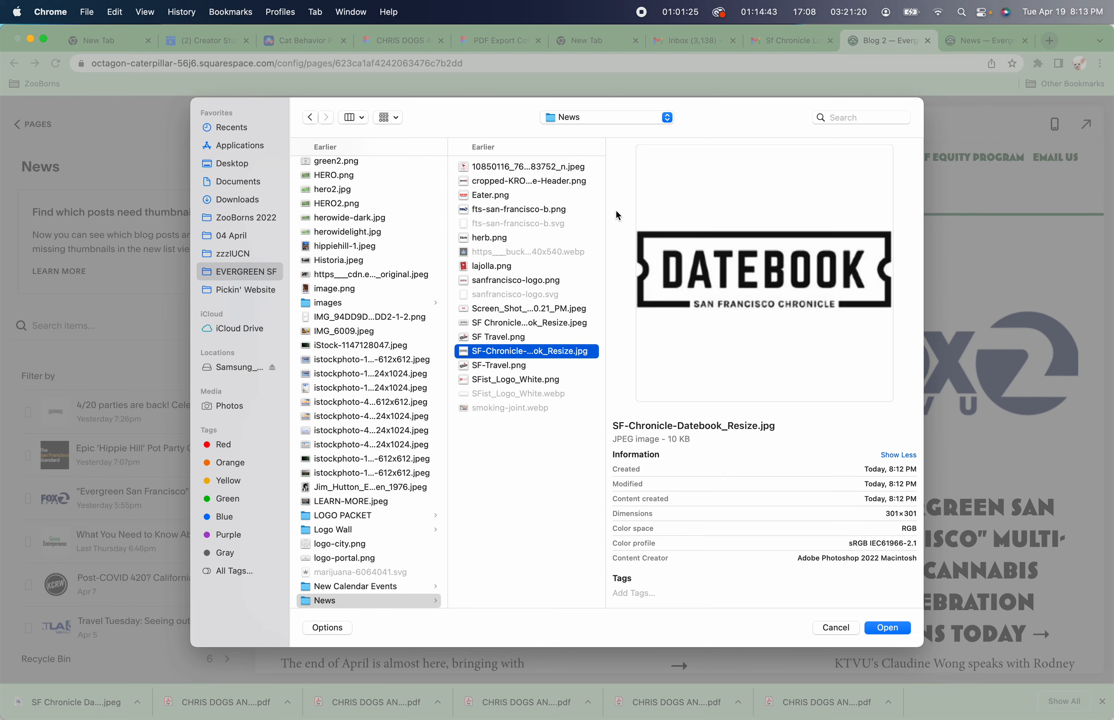
{"action": "key", "text": "space"}
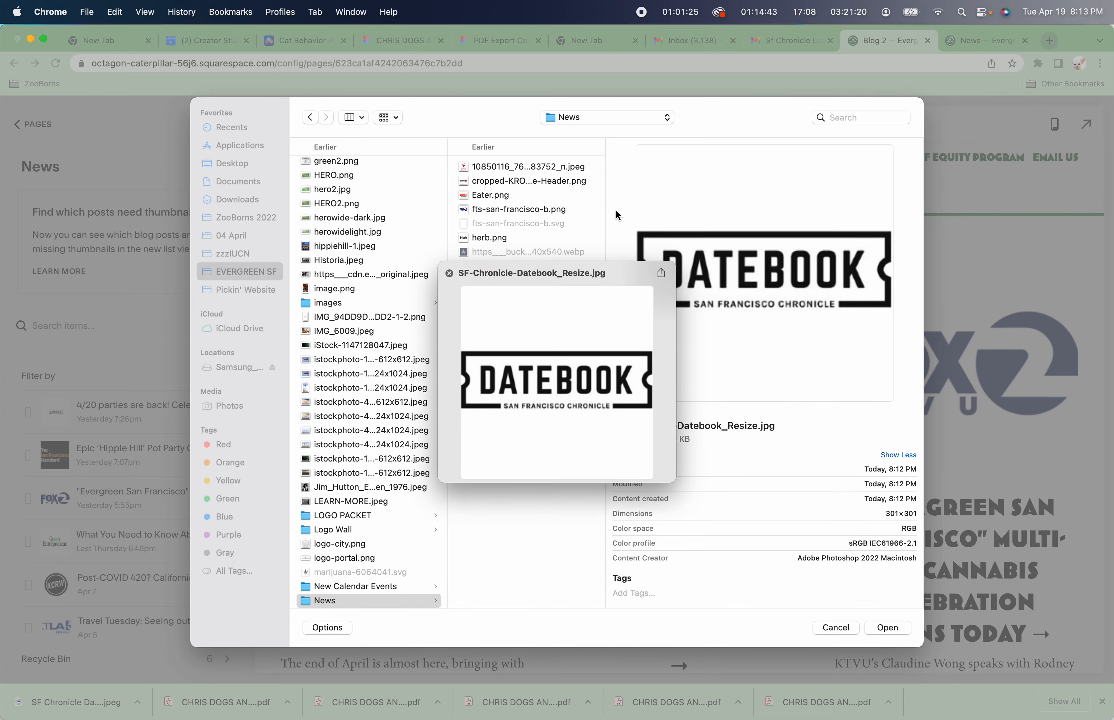
{"action": "key", "text": "Return"}
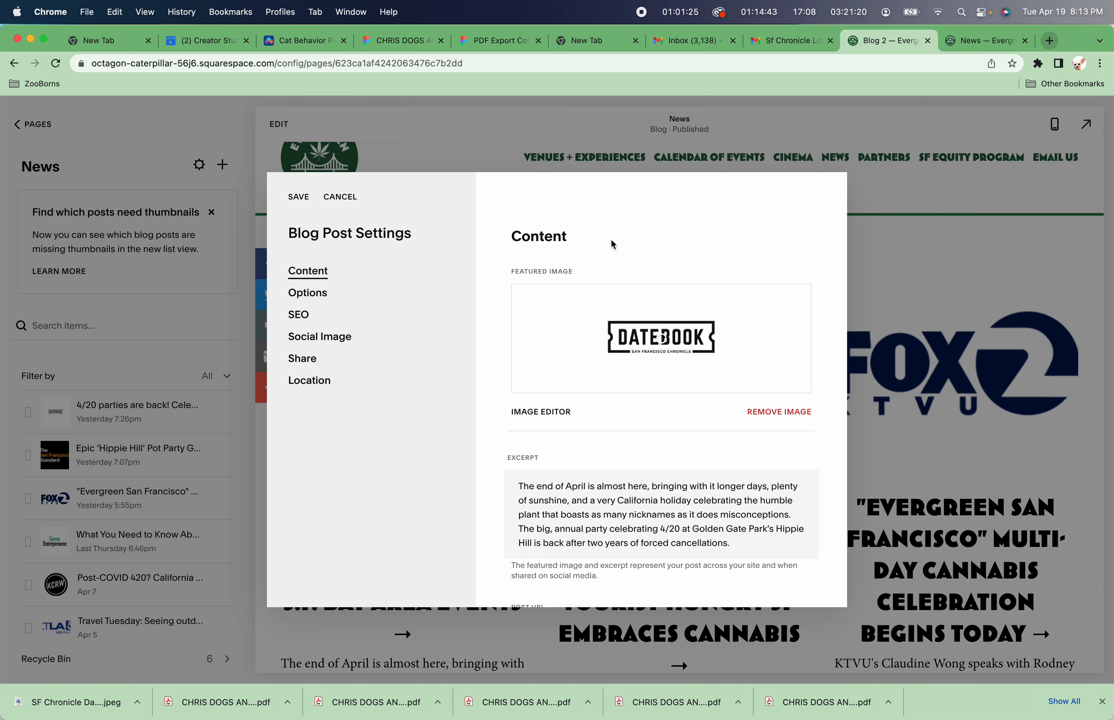
Review the post's content settings and save the blog post settings.
{"action": "scroll", "coordinate": [614, 244], "scroll_direction": "down", "scroll_amount": 5}
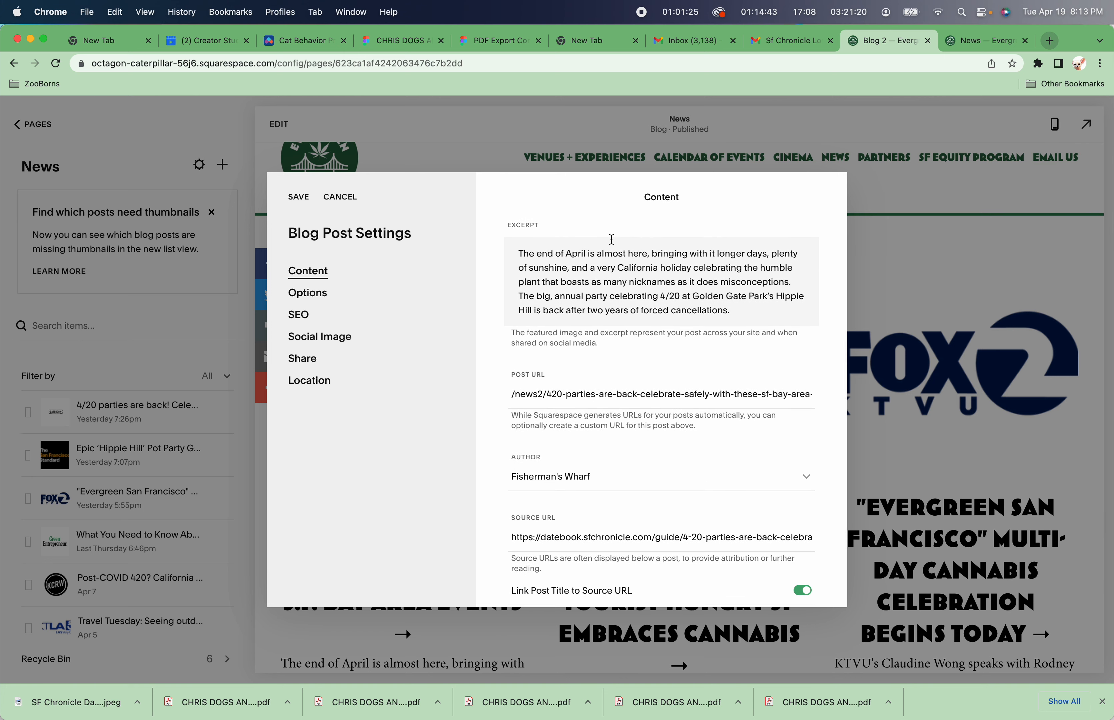
{"action": "scroll", "coordinate": [611, 239], "scroll_direction": "down", "scroll_amount": 3}
{"action": "scroll", "coordinate": [611, 239], "scroll_direction": "up", "scroll_amount": 8}
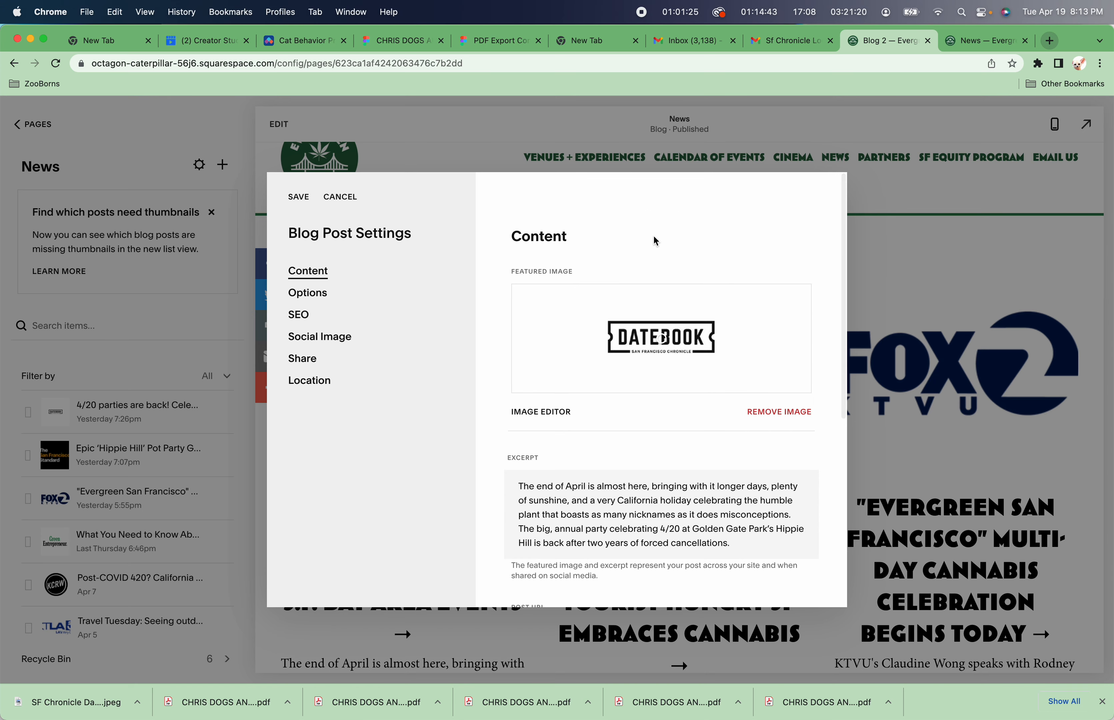
{"action": "left_click", "coordinate": [298, 197]}
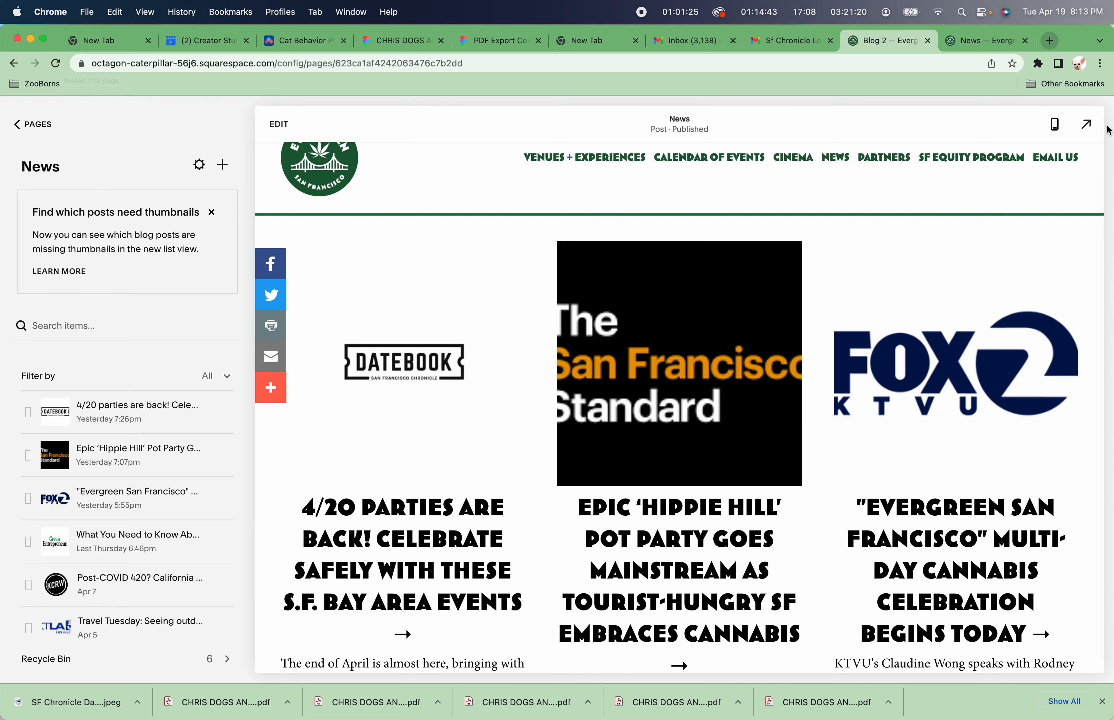
Preview the live site and the News page to check the updated Datebook thumbnail.
{"action": "left_click", "coordinate": [1087, 124]}
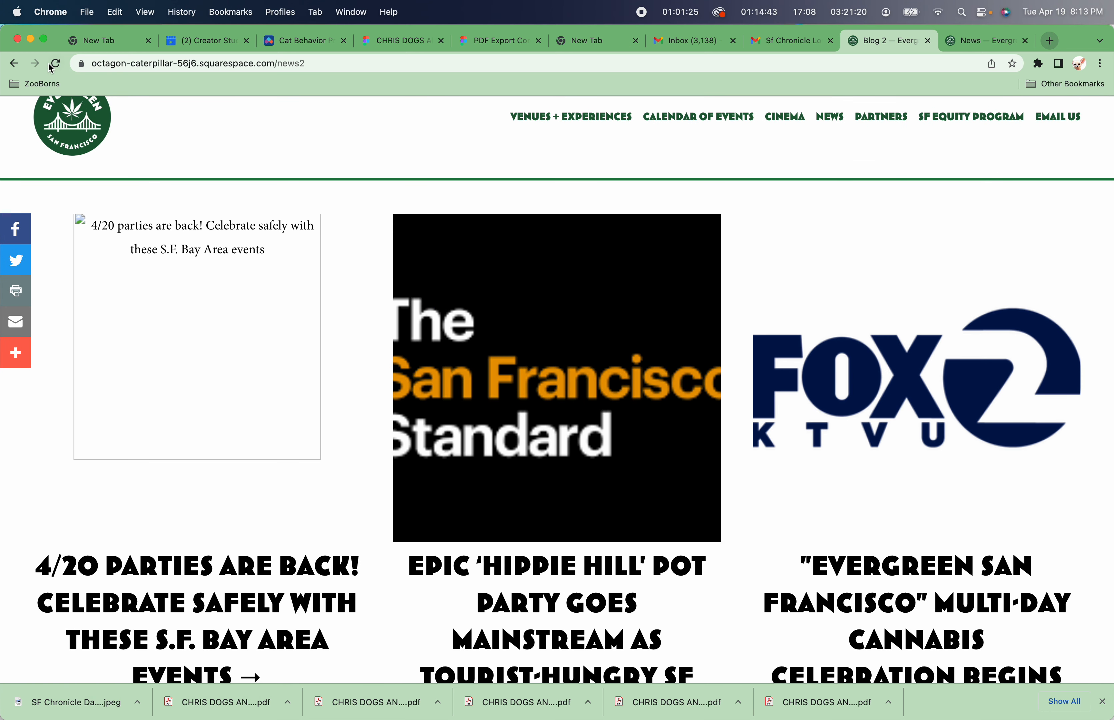
{"action": "left_click", "coordinate": [58, 66]}
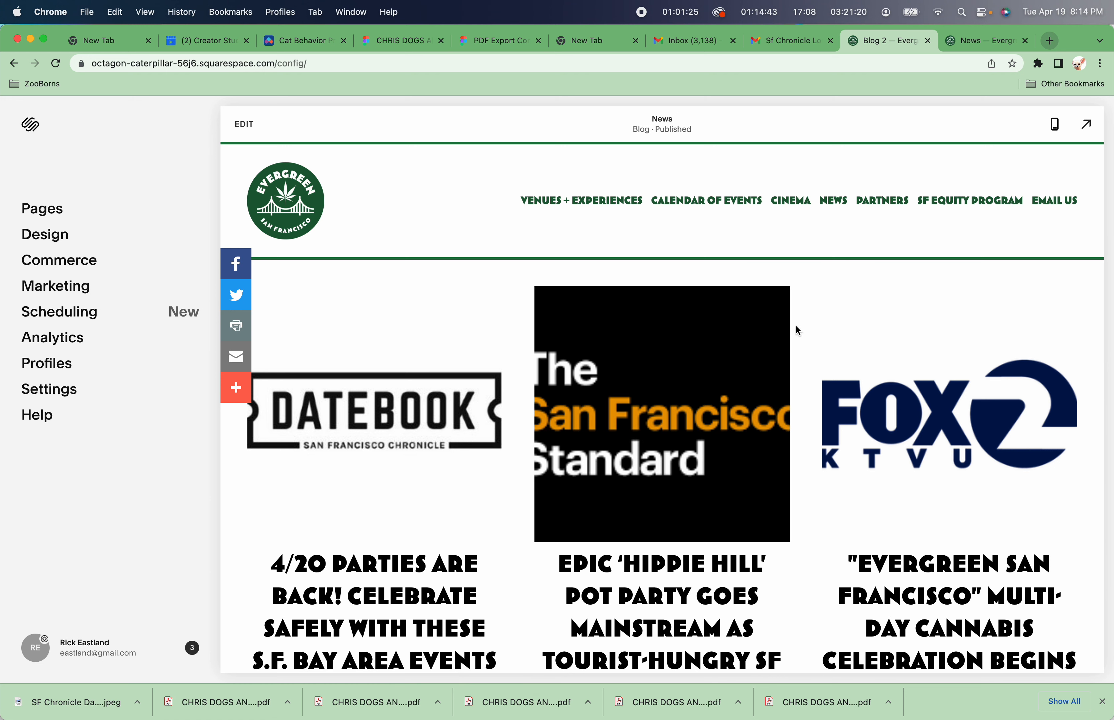
{"action": "left_click", "coordinate": [844, 208]}
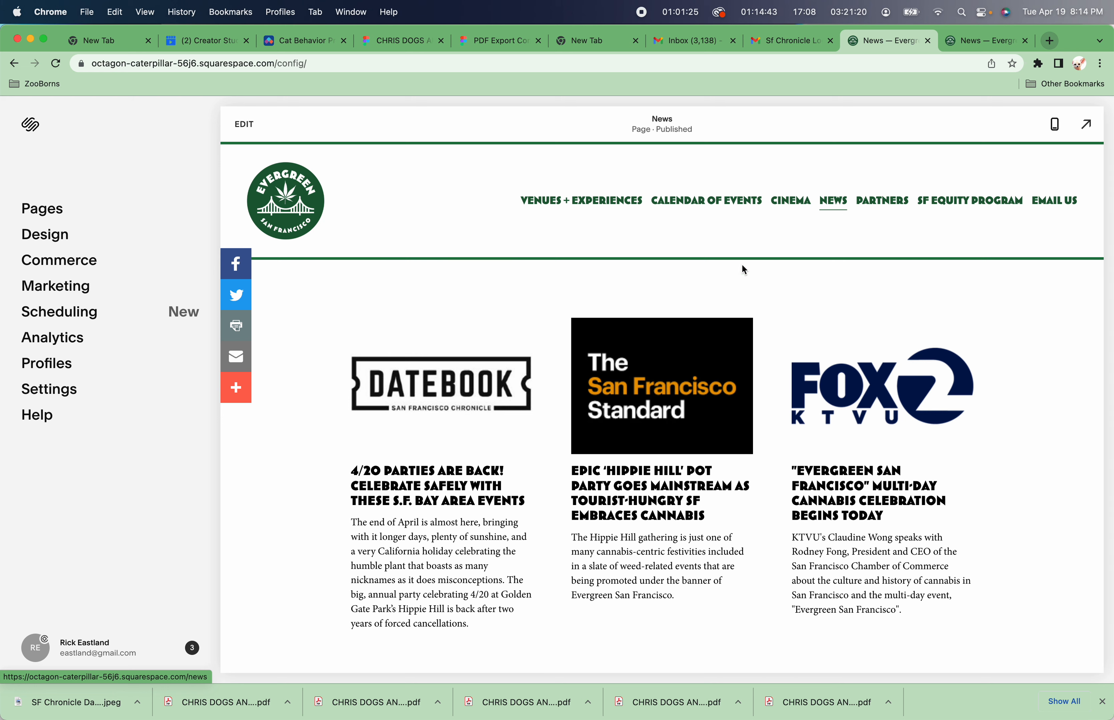
{"action": "scroll", "coordinate": [686, 361], "scroll_direction": "down", "scroll_amount": 2}
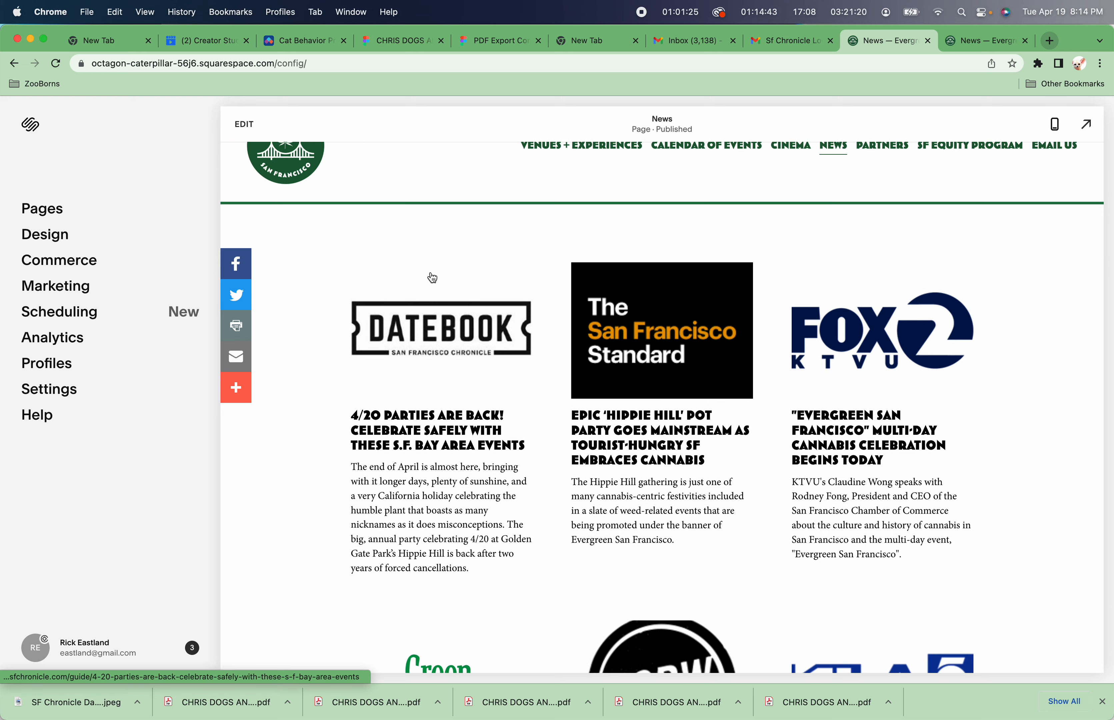
{"action": "scroll", "coordinate": [433, 278], "scroll_direction": "down", "scroll_amount": 5}
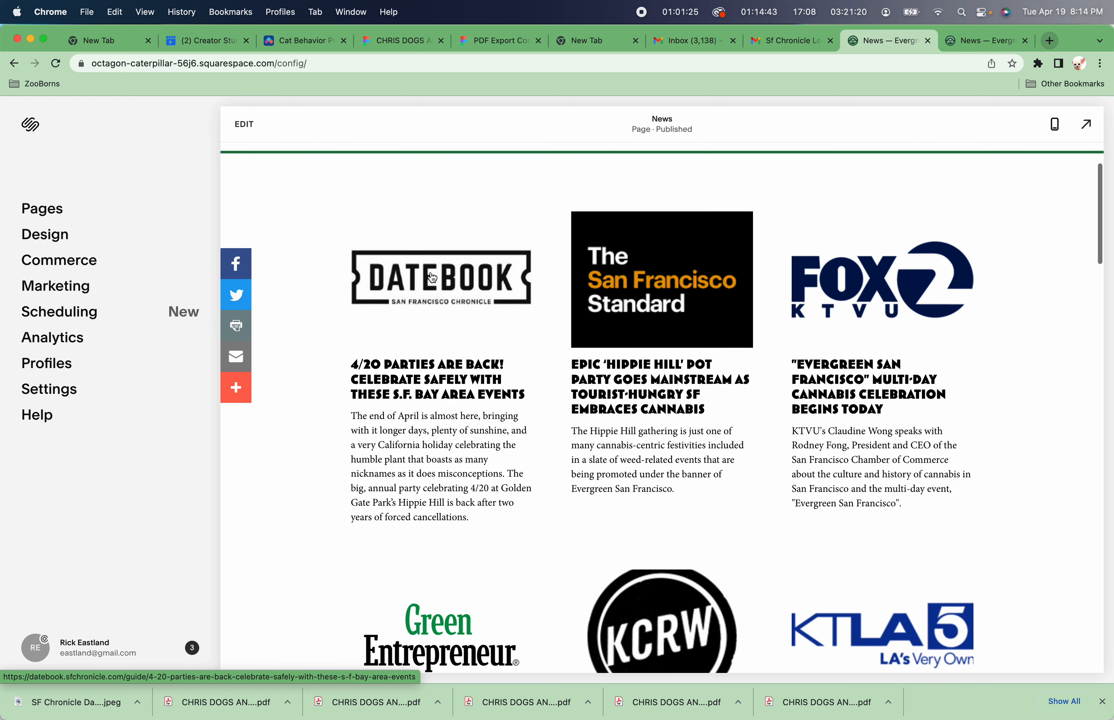
{"action": "scroll", "coordinate": [433, 278], "scroll_direction": "down", "scroll_amount": 4}
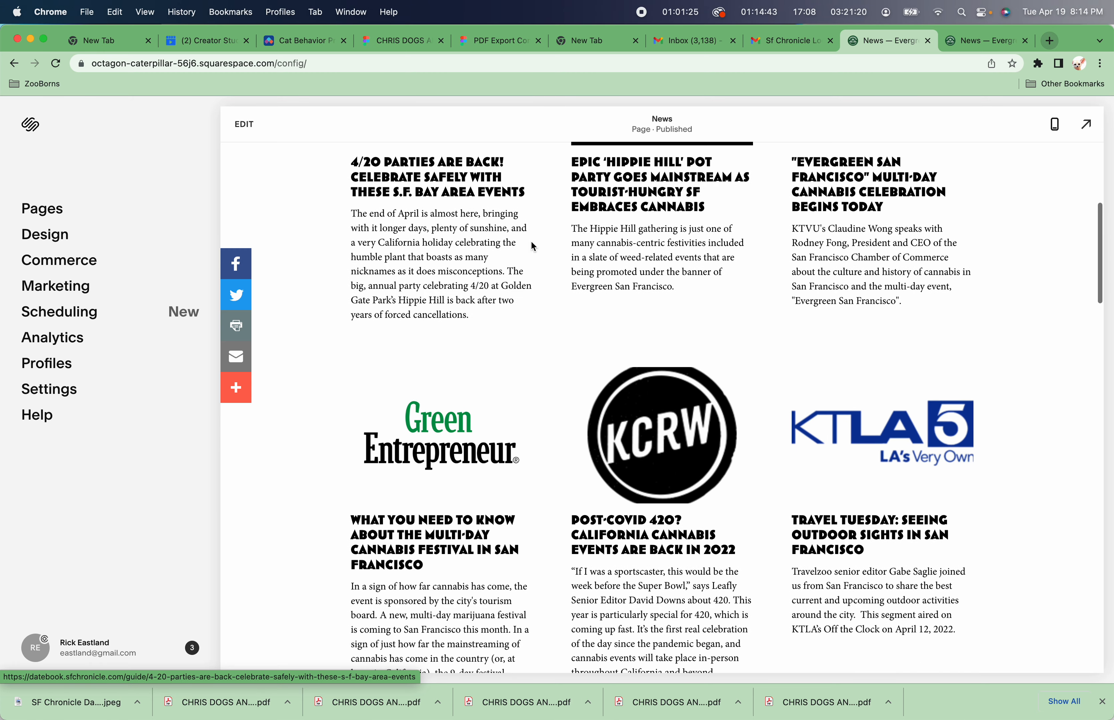
{"action": "scroll", "coordinate": [687, 439], "scroll_direction": "down", "scroll_amount": 4}
{"action": "scroll", "coordinate": [674, 365], "scroll_direction": "up", "scroll_amount": 2}
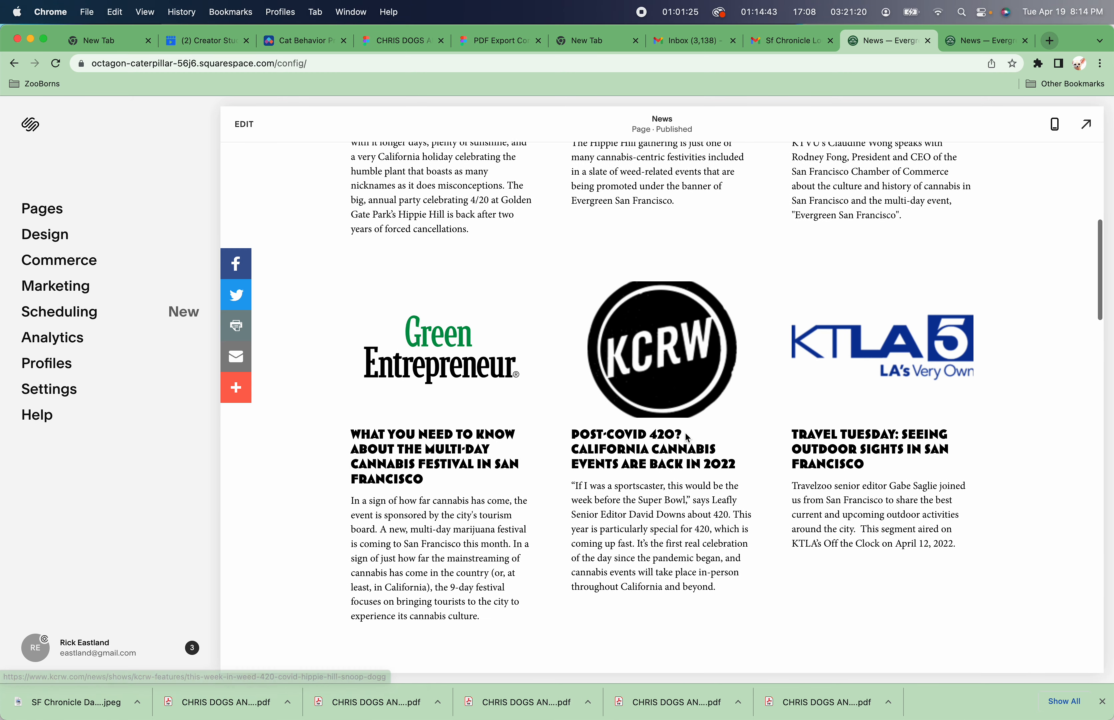
Return to the News blog in Pages and open the Post-COVID 420 post's settings to view its KCRW featured image.
{"action": "left_click", "coordinate": [42, 208]}
{"action": "left_click", "coordinate": [51, 421]}
{"action": "scroll", "coordinate": [655, 360], "scroll_direction": "down", "scroll_amount": 10}
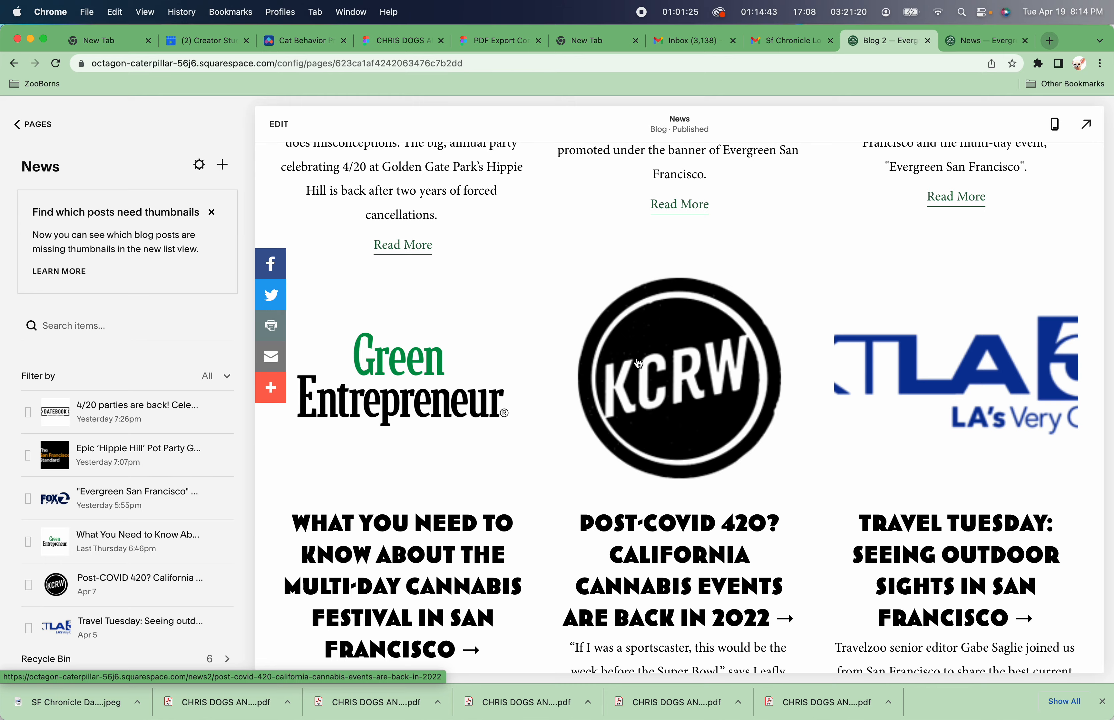
{"action": "scroll", "coordinate": [503, 428], "scroll_direction": "up", "scroll_amount": 8}
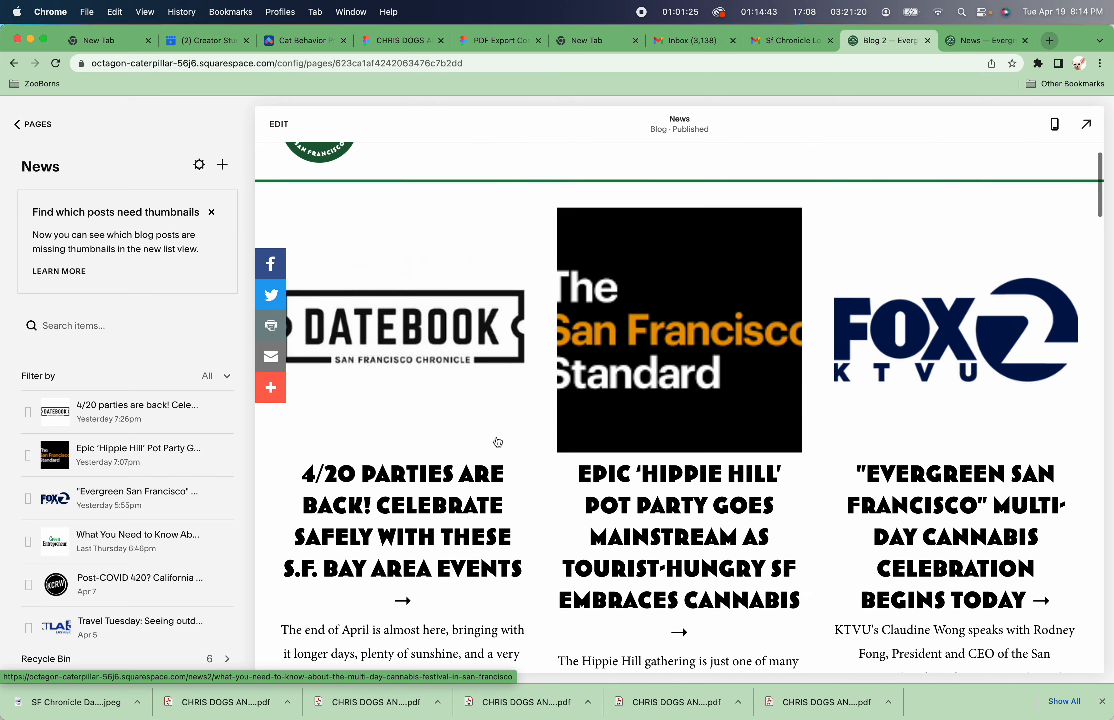
{"action": "scroll", "coordinate": [499, 443], "scroll_direction": "down", "scroll_amount": 10}
{"action": "scroll", "coordinate": [498, 442], "scroll_direction": "up", "scroll_amount": 3}
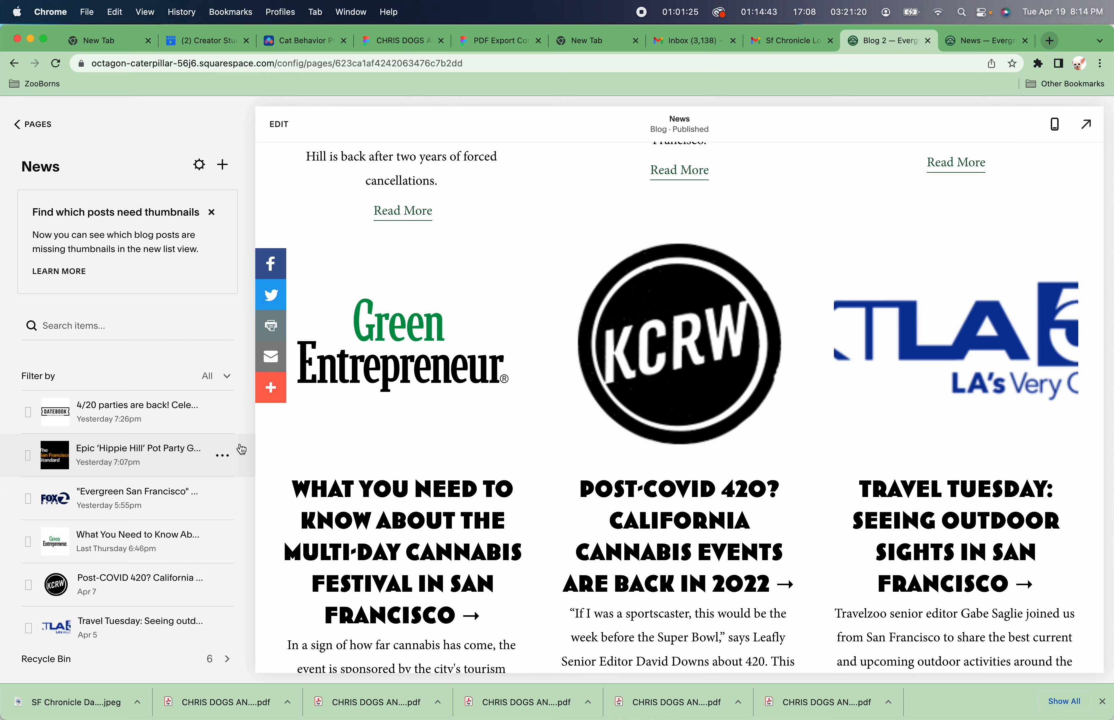
{"action": "left_click", "coordinate": [224, 585]}
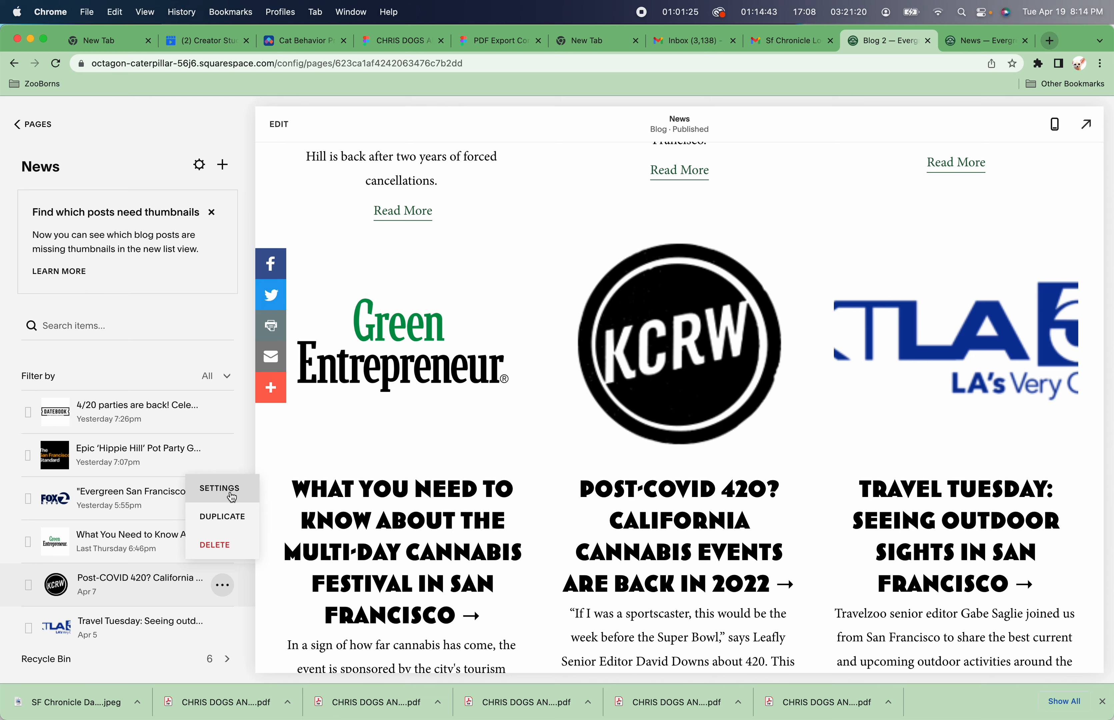
{"action": "left_click", "coordinate": [232, 496]}
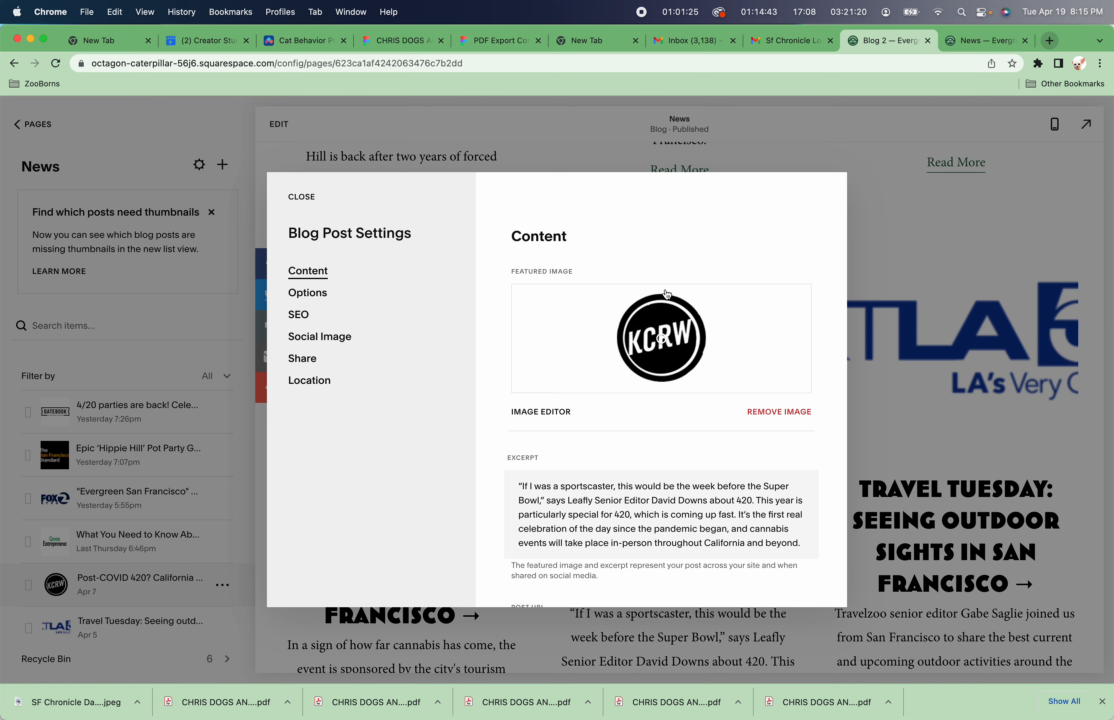
Open a new browser tab and search Google for KCRW Logo SF.
{"action": "key", "text": "super+t"}
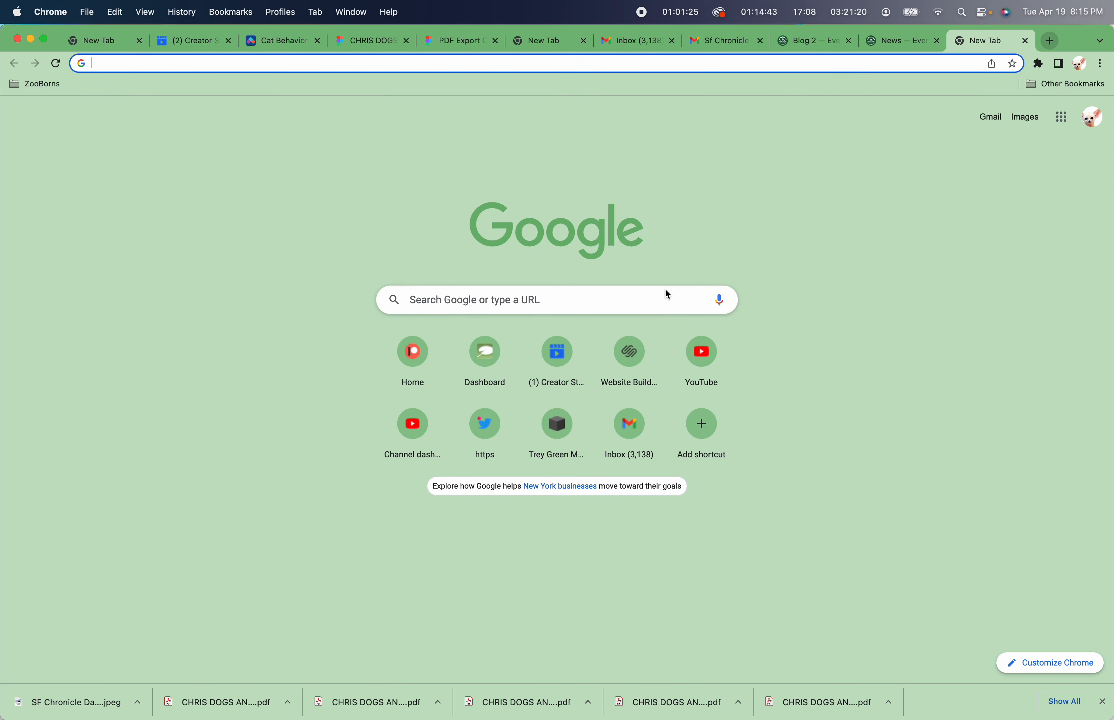
{"action": "type", "text": "KCRW"}
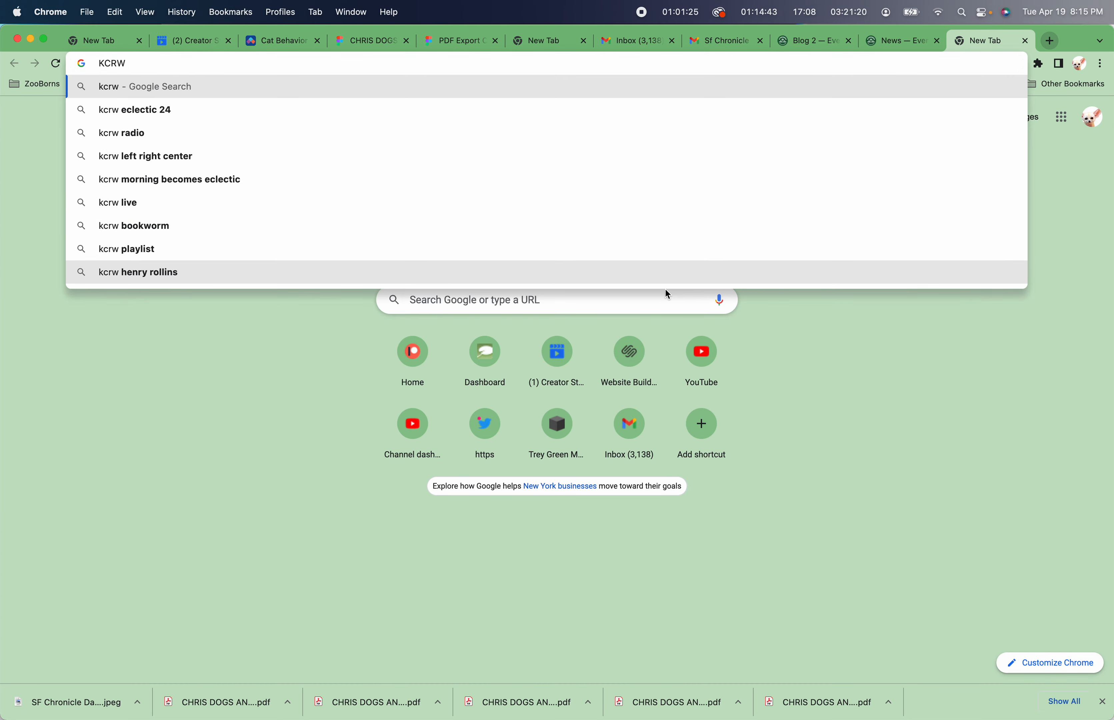
{"action": "type", "text": " Logo SF"}
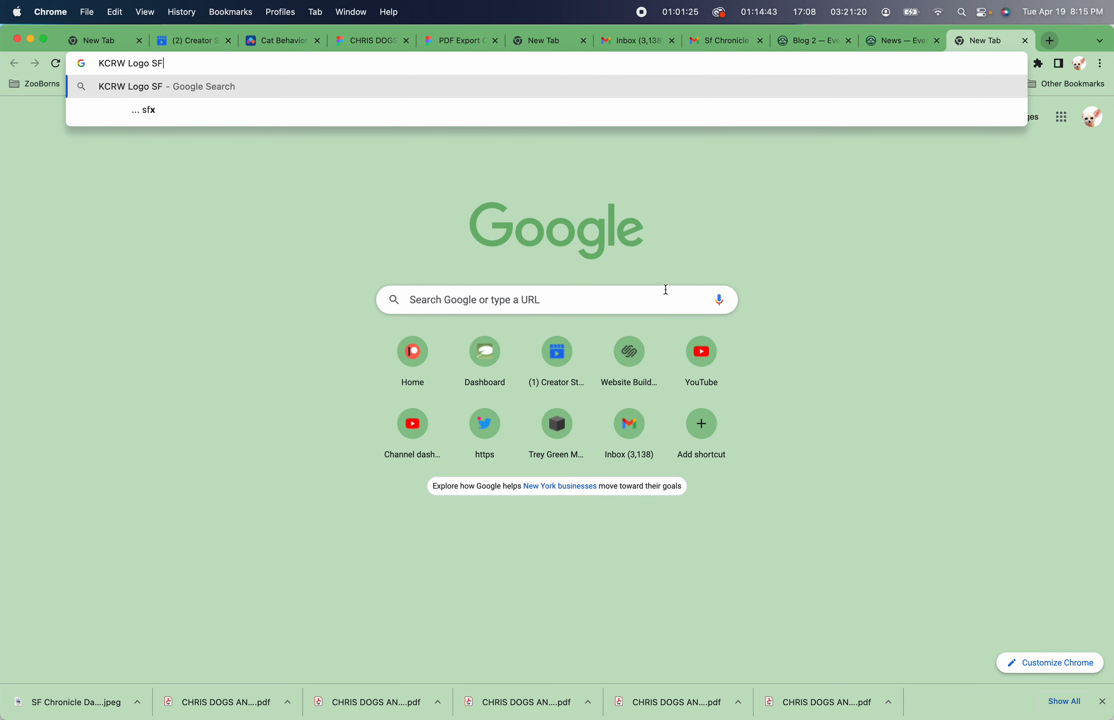
{"action": "key", "text": "Return"}
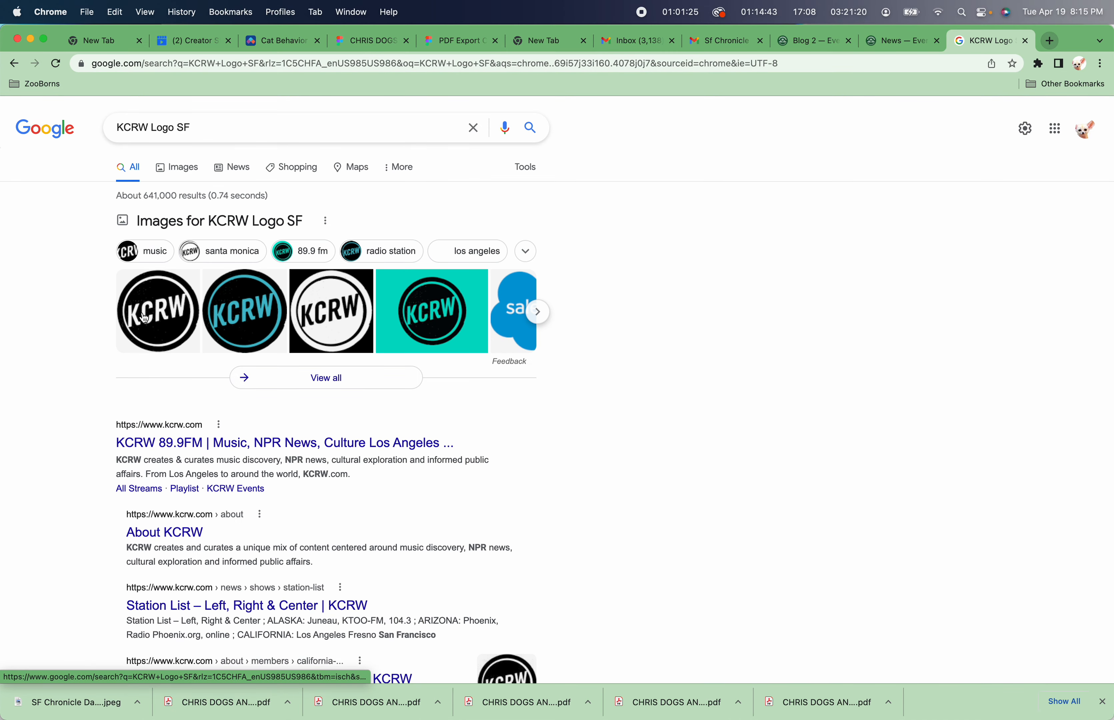
Switch to image results and open the KCRW - Wikipedia logo image.
{"action": "left_click", "coordinate": [179, 170]}
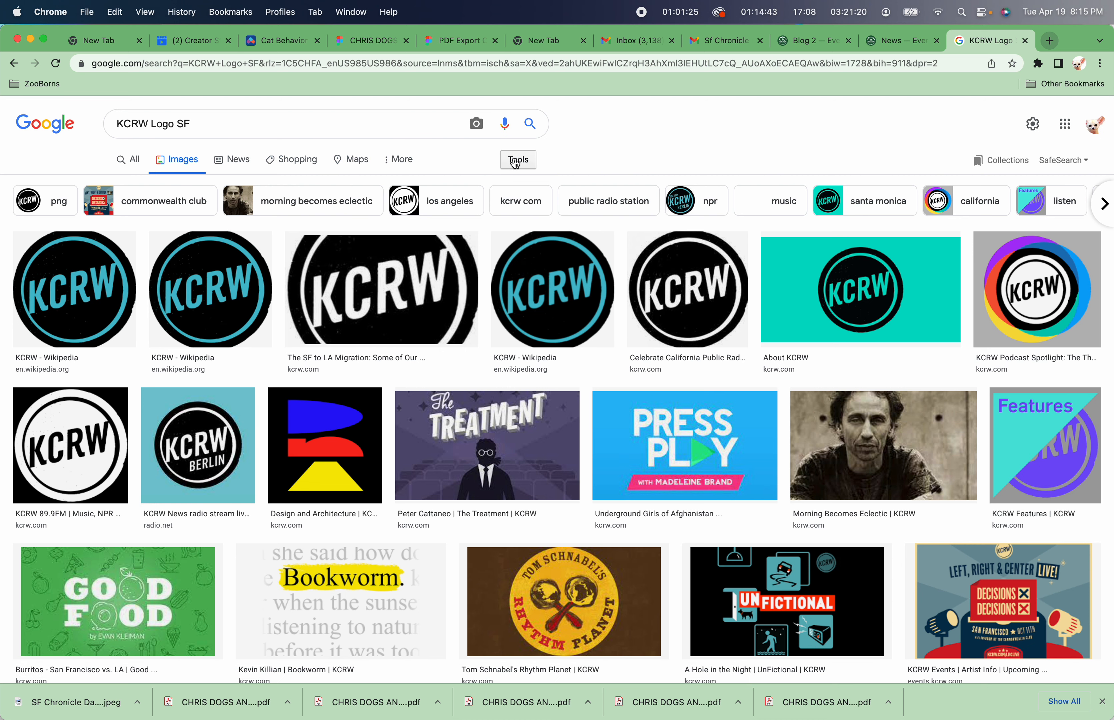
{"action": "left_click", "coordinate": [515, 162]}
{"action": "left_click", "coordinate": [515, 162]}
{"action": "left_click", "coordinate": [509, 164]}
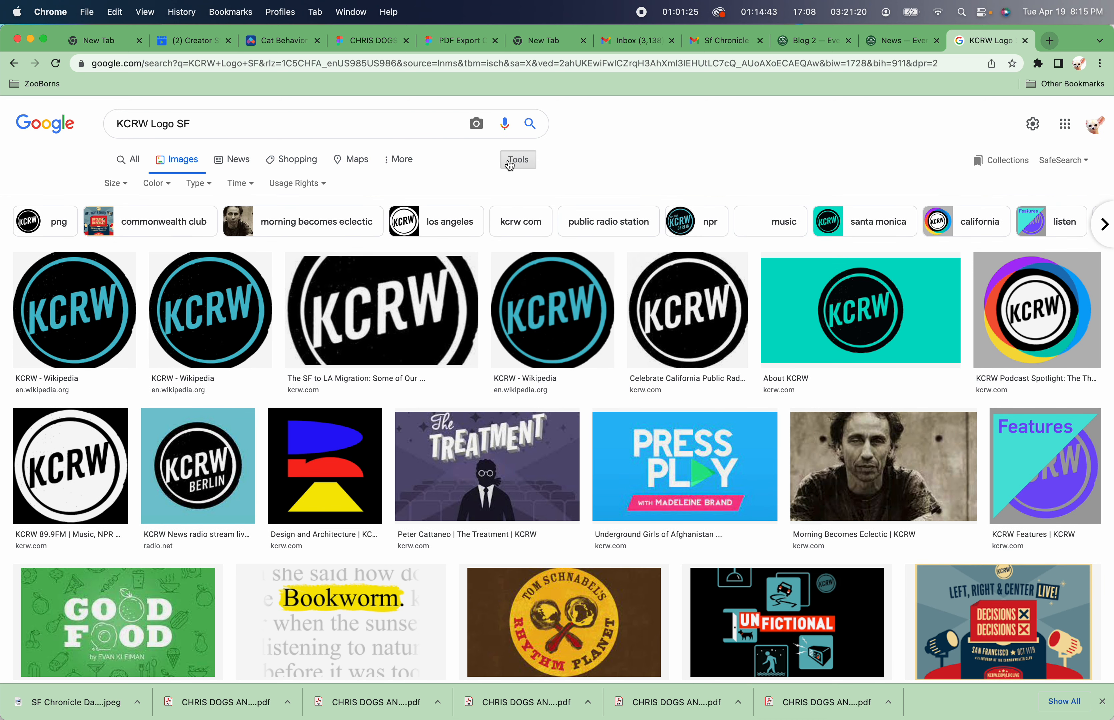
{"action": "left_click", "coordinate": [209, 187]}
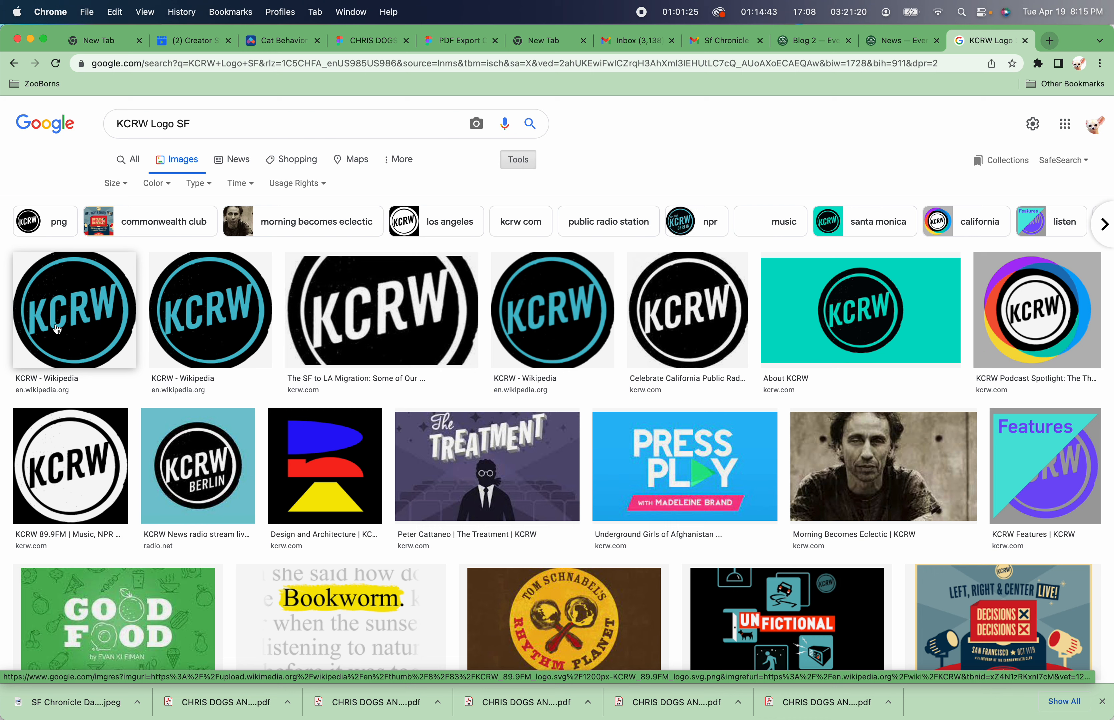
{"action": "left_click", "coordinate": [57, 330]}
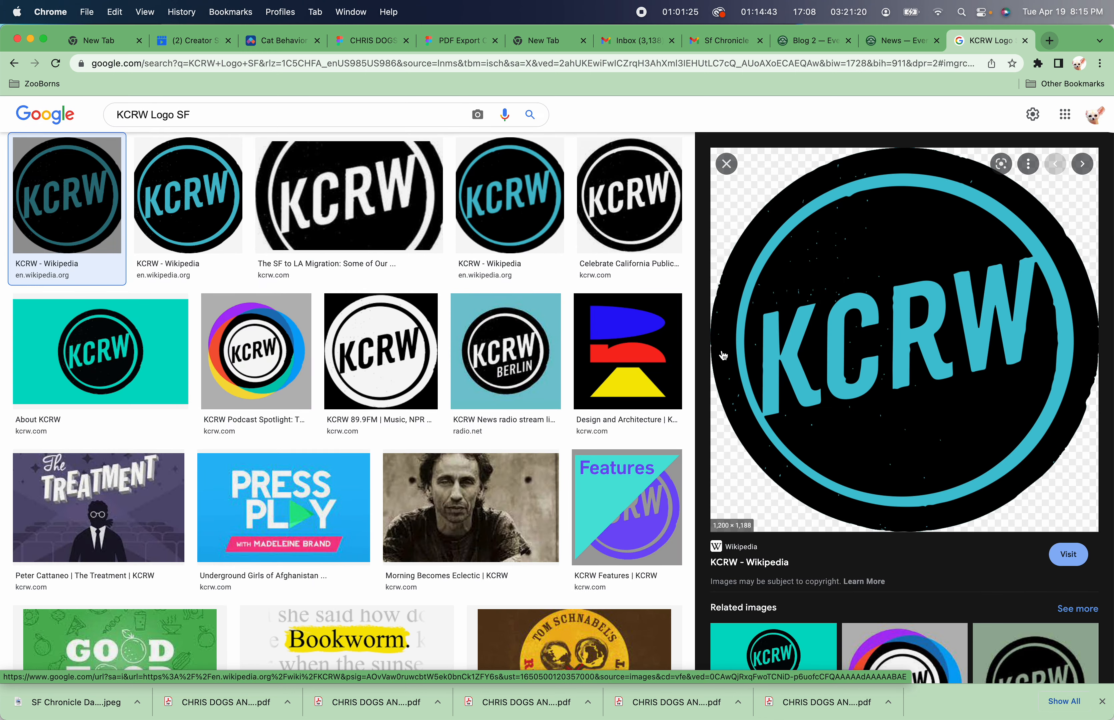
Save the KCRW logo image as KCRW_89.9FM_logo.svg.png in the News folder.
{"action": "right_click", "coordinate": [931, 468]}
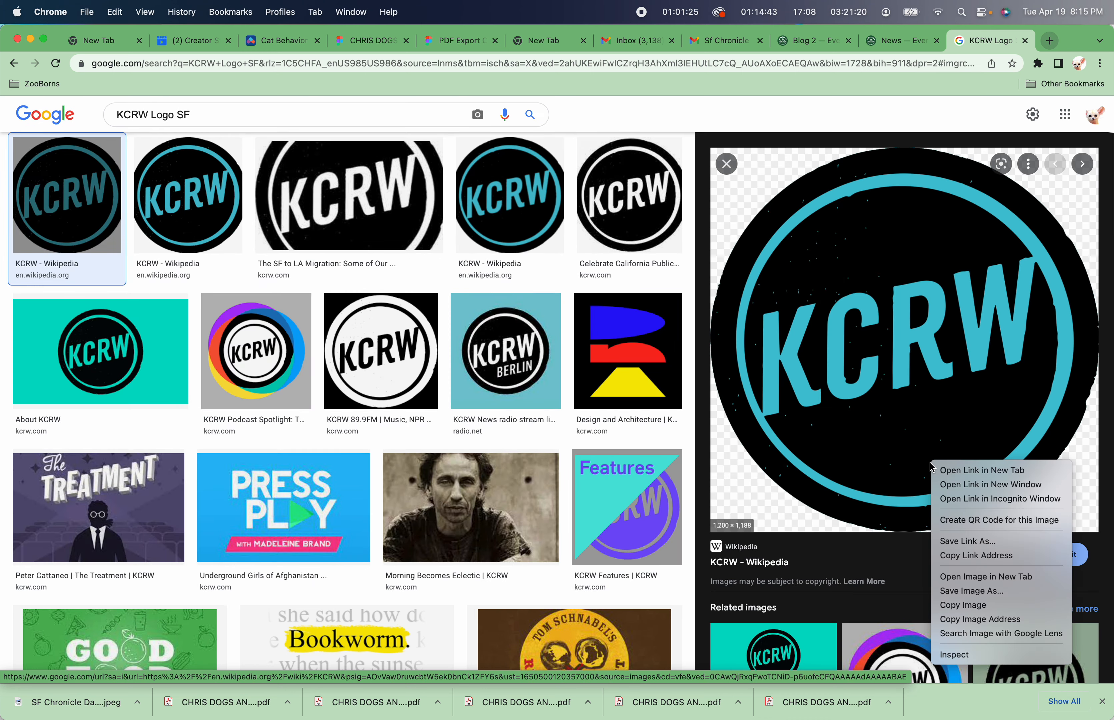
{"action": "left_click", "coordinate": [991, 590]}
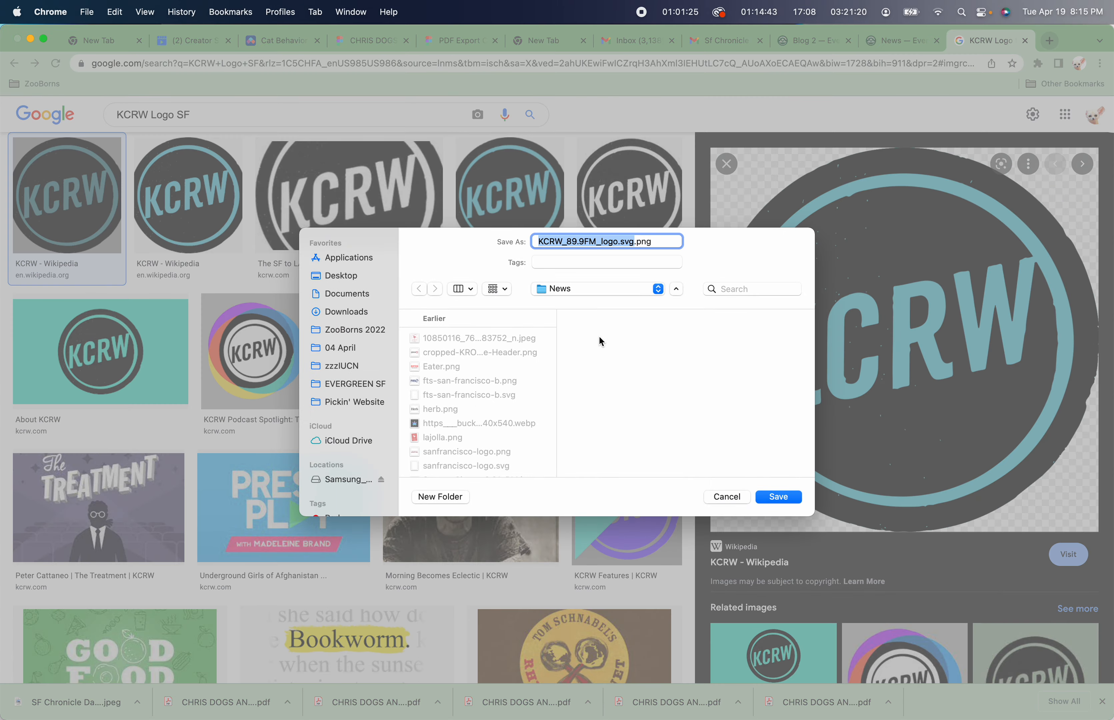
{"action": "left_click", "coordinate": [627, 290]}
{"action": "left_click", "coordinate": [628, 290]}
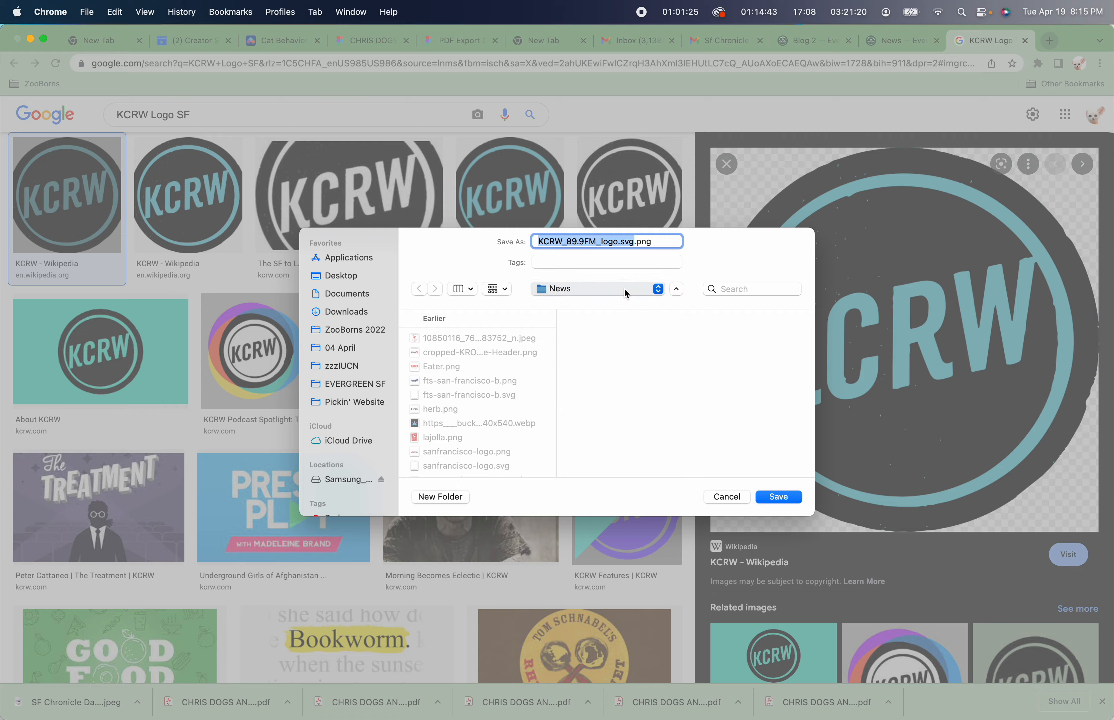
{"action": "key", "text": "Return"}
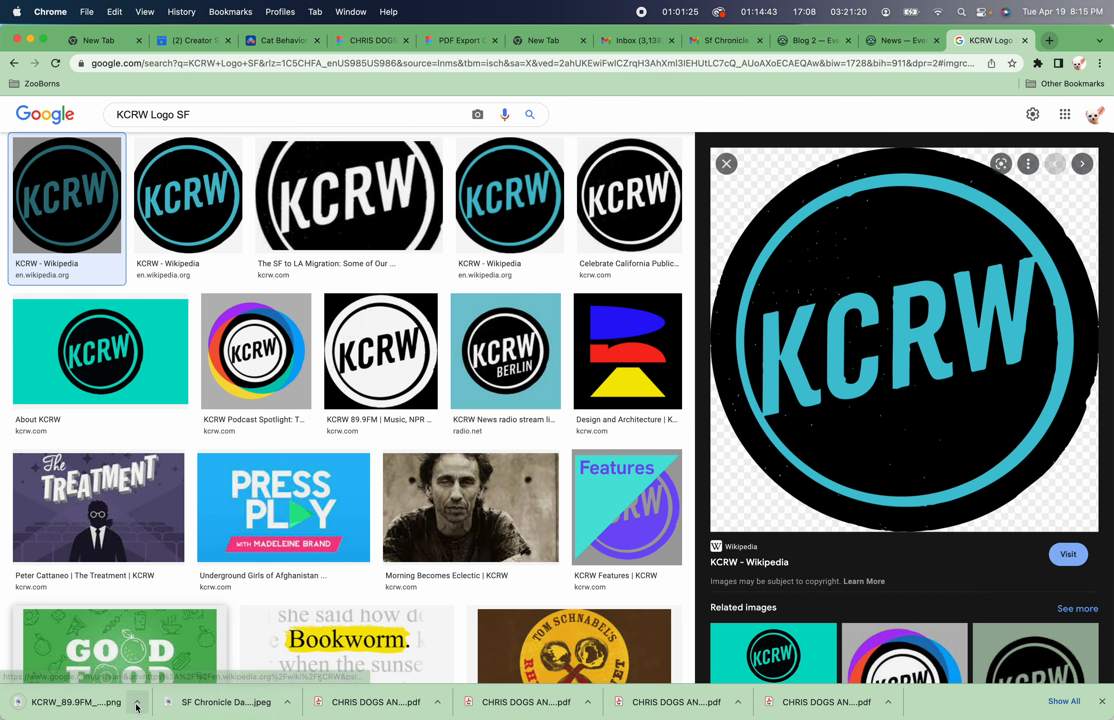
Reveal the downloaded KCRW logo file in Finder and preview it.
{"action": "left_click", "coordinate": [137, 701]}
{"action": "left_click", "coordinate": [174, 685]}
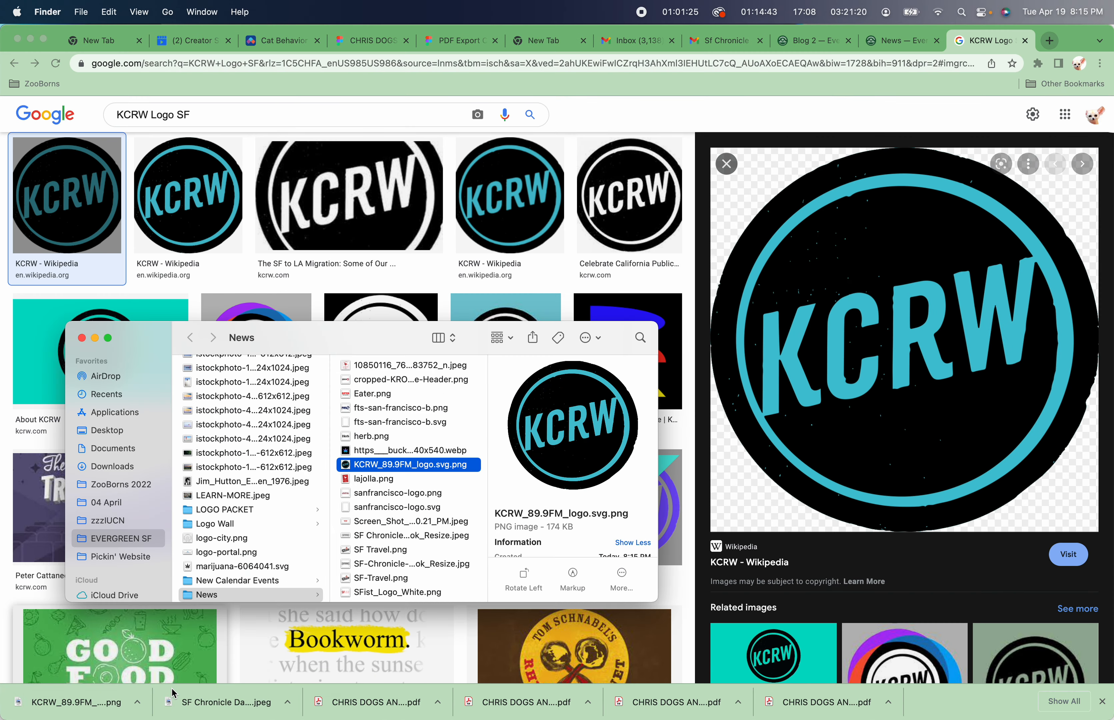
{"action": "key", "text": "space"}
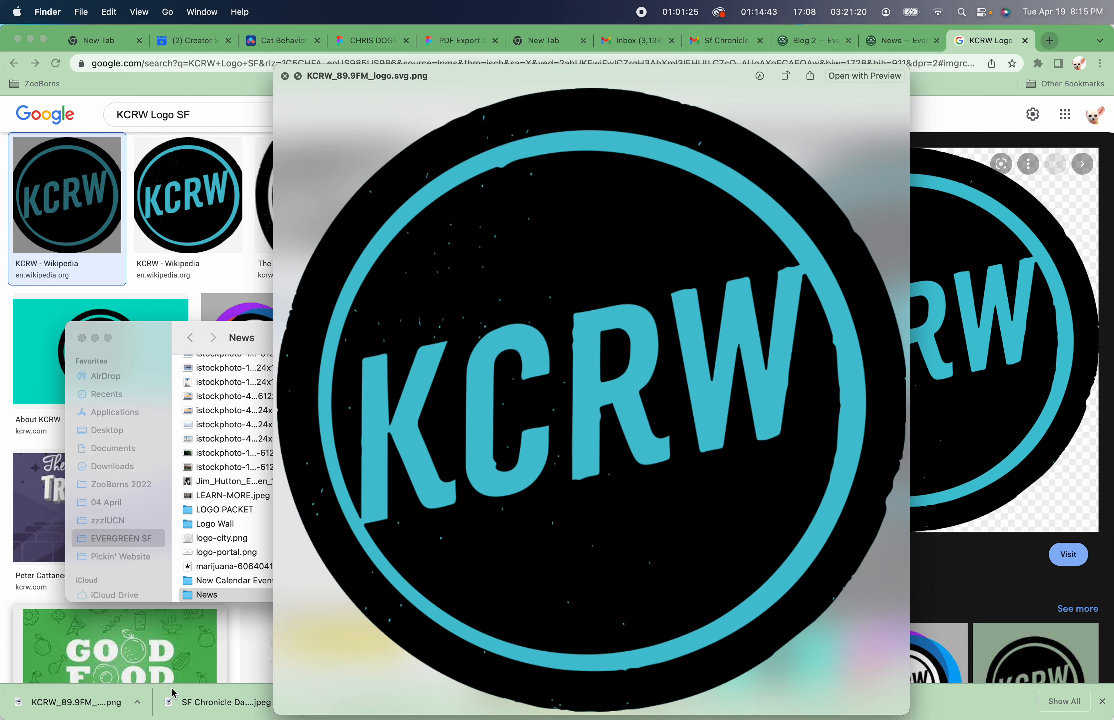
{"action": "key", "text": "space"}
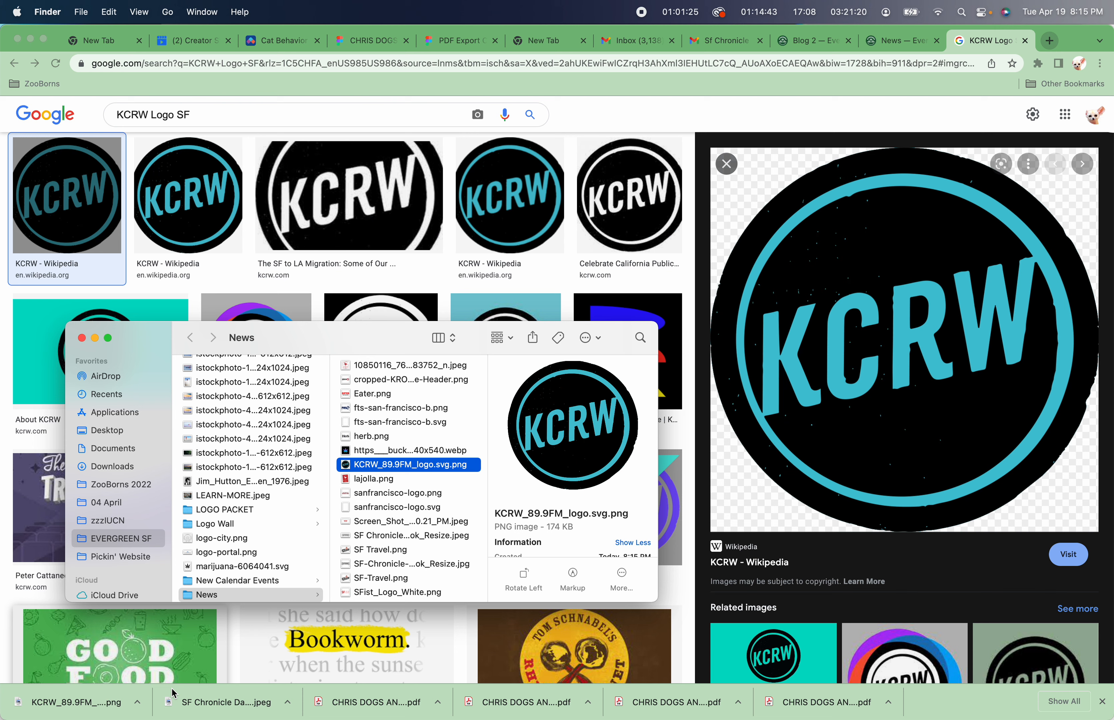
Open the downloaded KCRW logo file in Adobe Photoshop 2022.
{"action": "right_click", "coordinate": [347, 470]}
{"action": "mouse_move", "coordinate": [398, 455]}
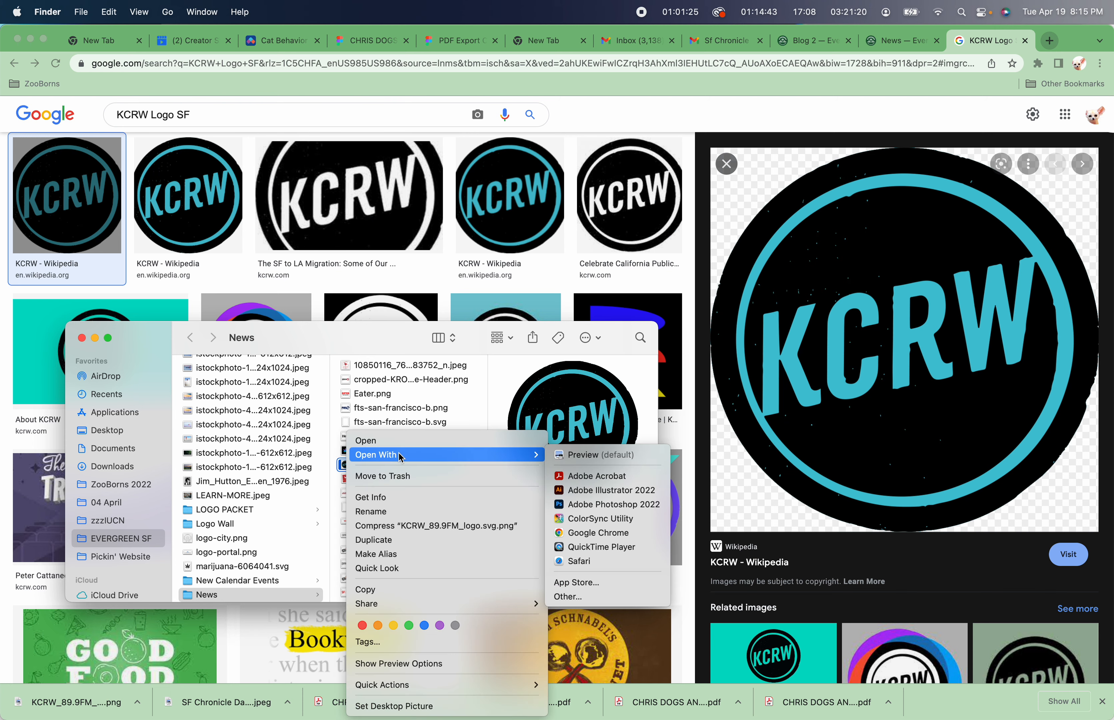
{"action": "left_click", "coordinate": [610, 505]}
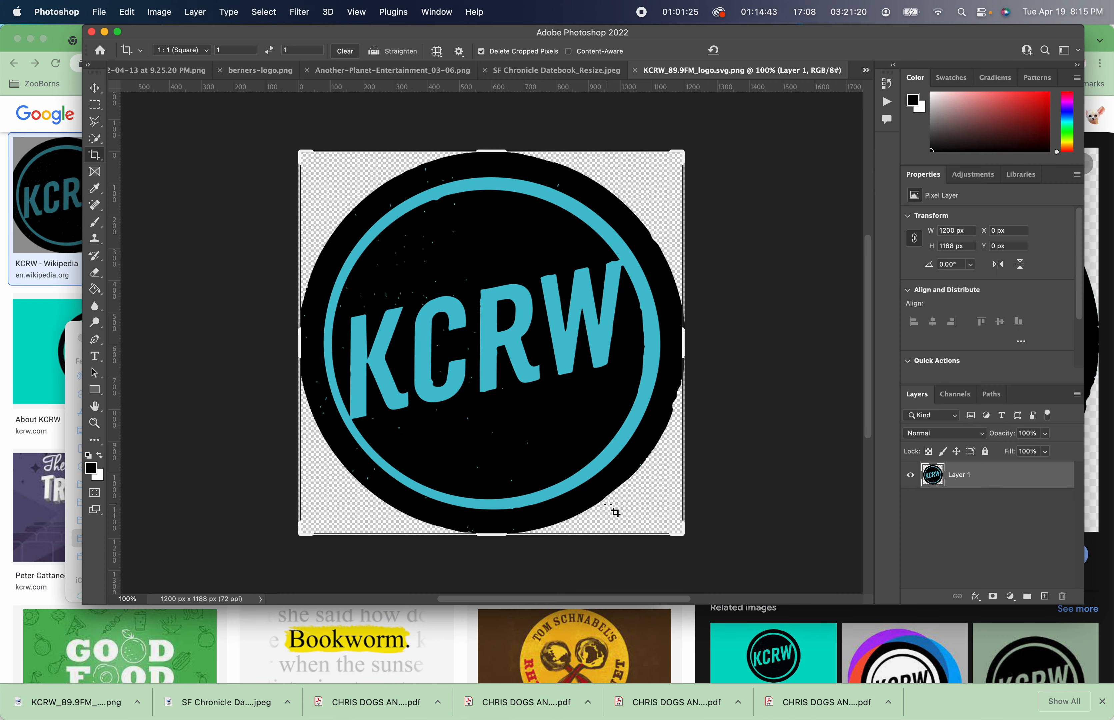
Set the Crop tool to a custom Ratio of 4 by 3.
{"action": "left_click", "coordinate": [209, 51]}
{"action": "scroll", "coordinate": [205, 56], "scroll_direction": "up", "scroll_amount": 2}
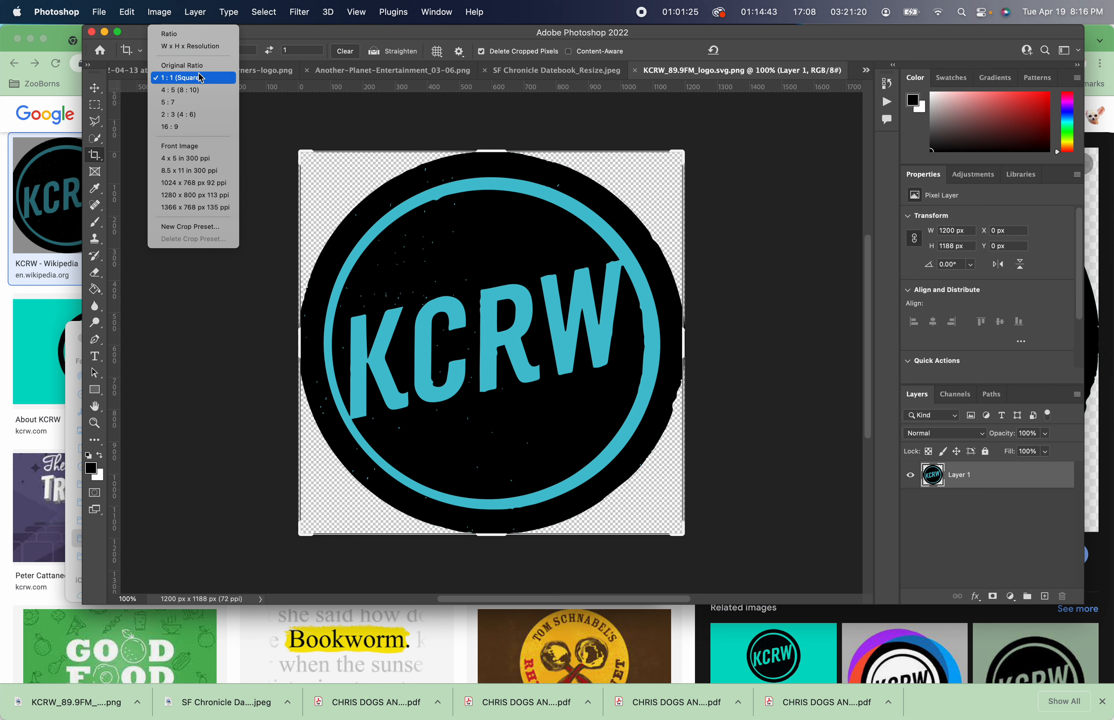
{"action": "left_click", "coordinate": [190, 33]}
{"action": "left_click", "coordinate": [236, 49]}
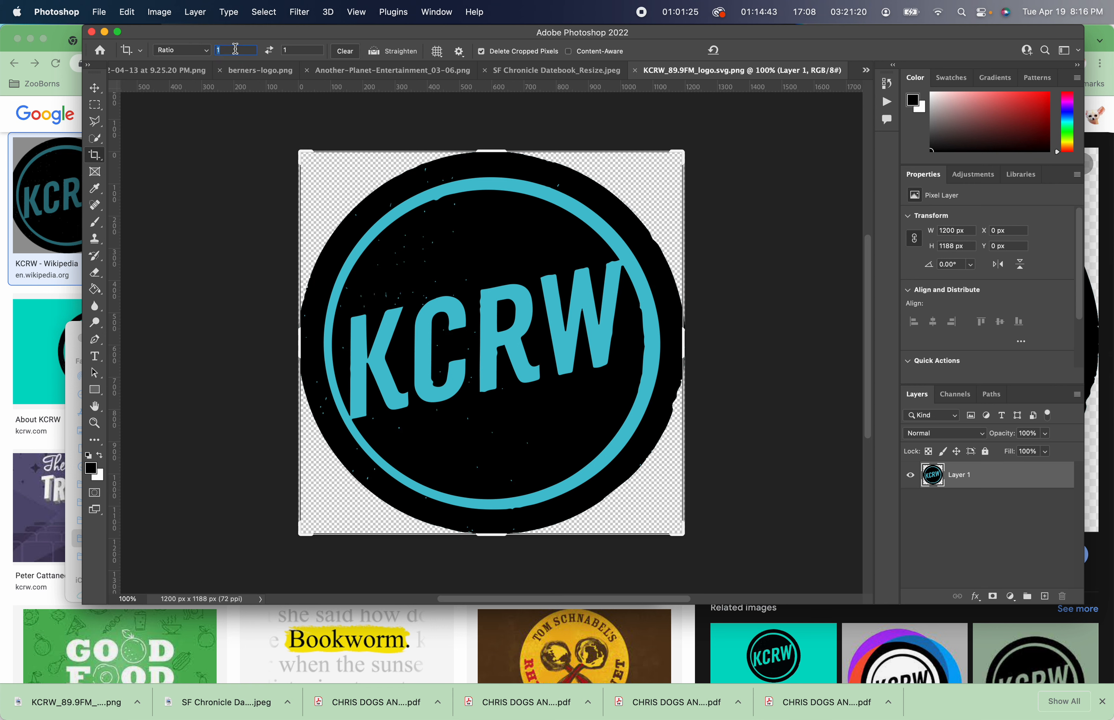
{"action": "type", "text": "4"}
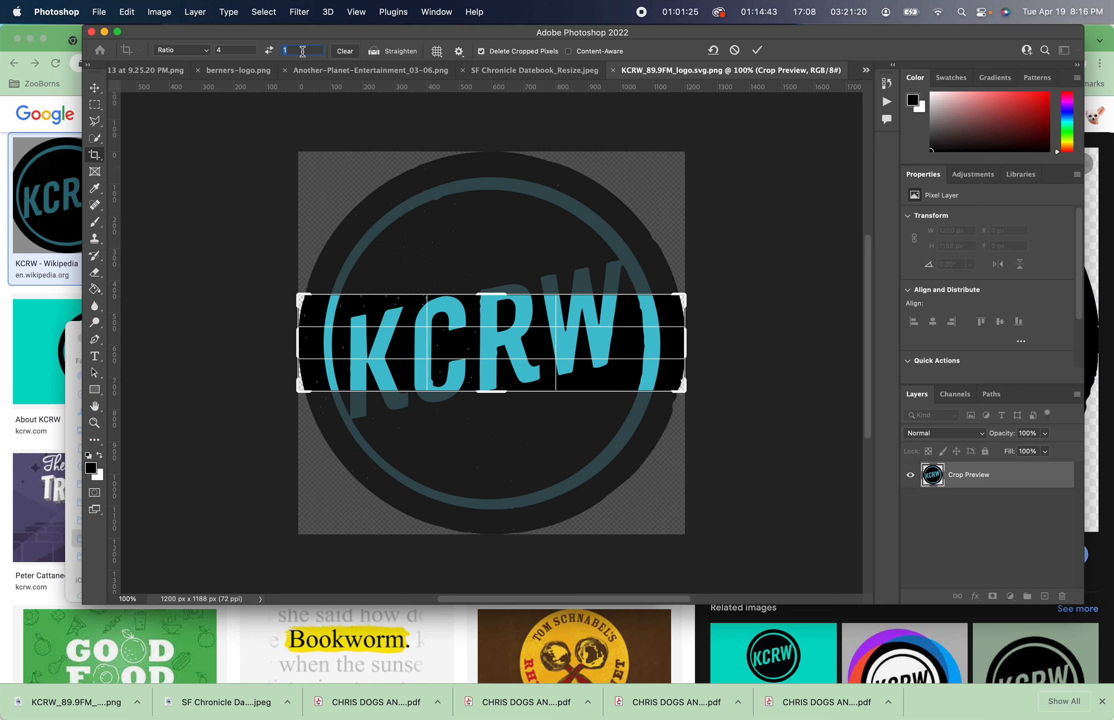
{"action": "type", "text": "3"}
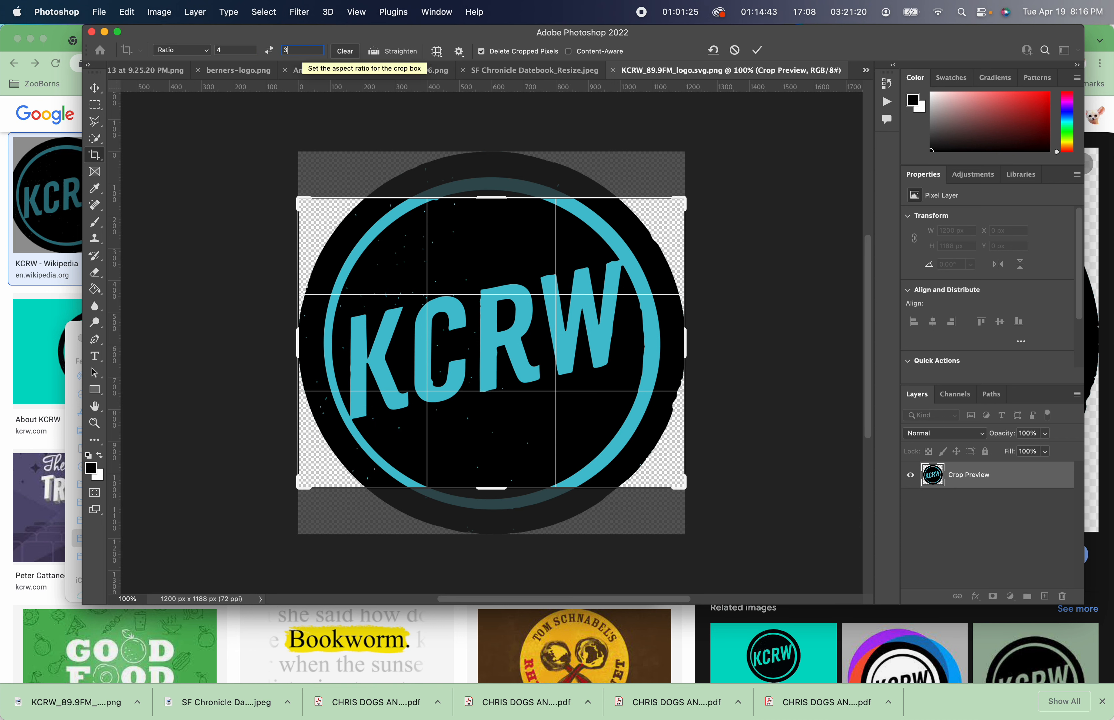
{"action": "left_click", "coordinate": [182, 210]}
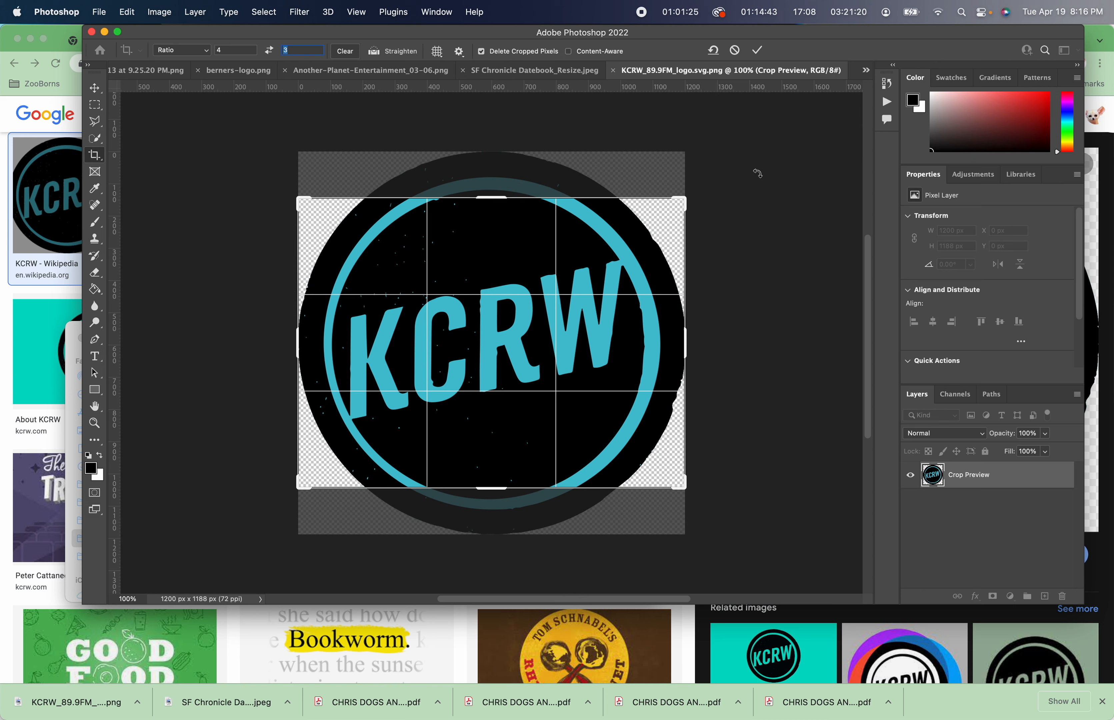
Expand the crop box around the whole logo to about 1584 × 1188 px and apply the crop.
{"action": "left_click_drag", "start_coordinate": [688, 198], "coordinate": [747, 145]}
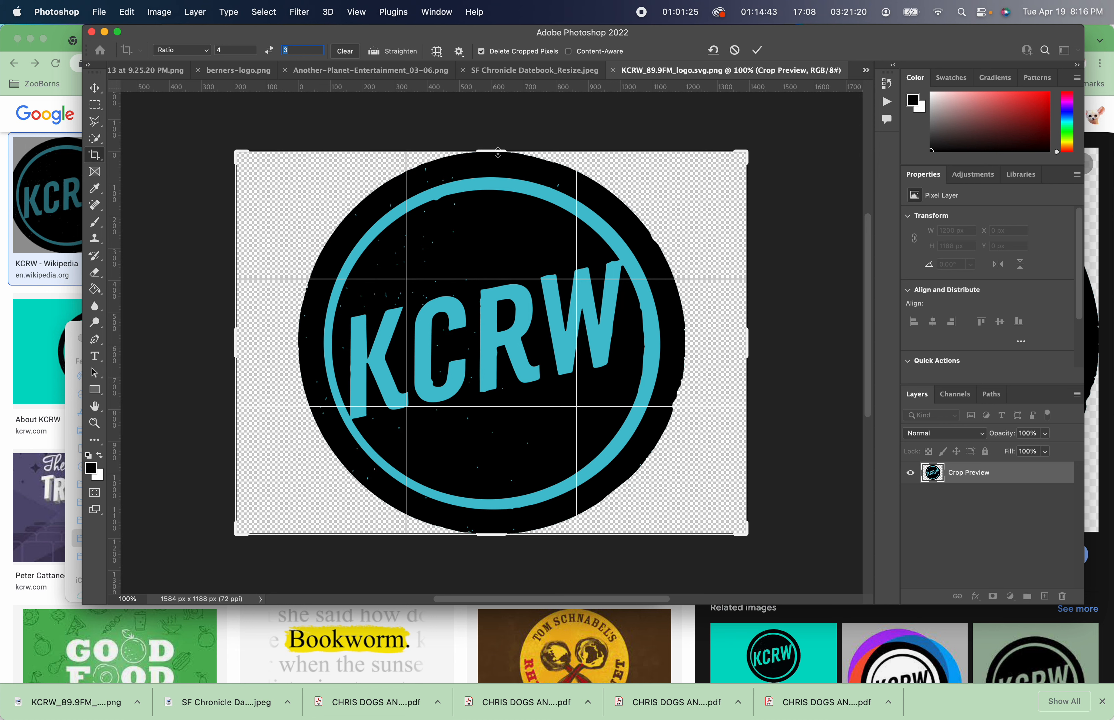
{"action": "left_click_drag", "start_coordinate": [498, 152], "coordinate": [498, 137]}
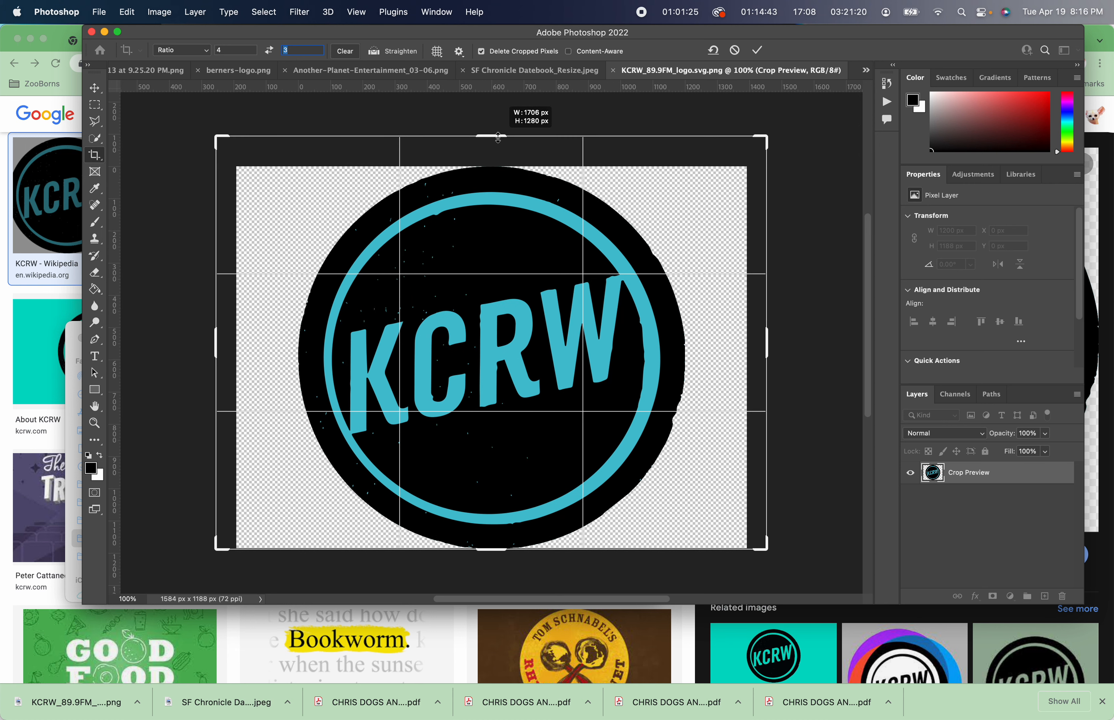
{"action": "left_click_drag", "start_coordinate": [515, 300], "coordinate": [511, 282]}
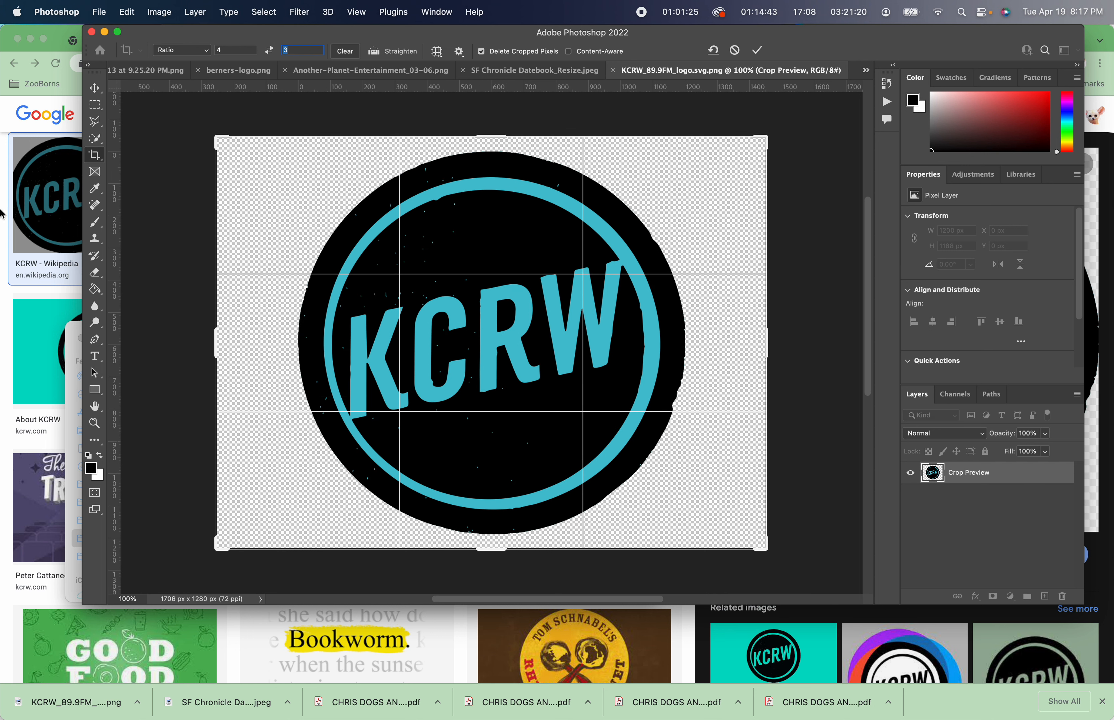
{"action": "left_click", "coordinate": [886, 84]}
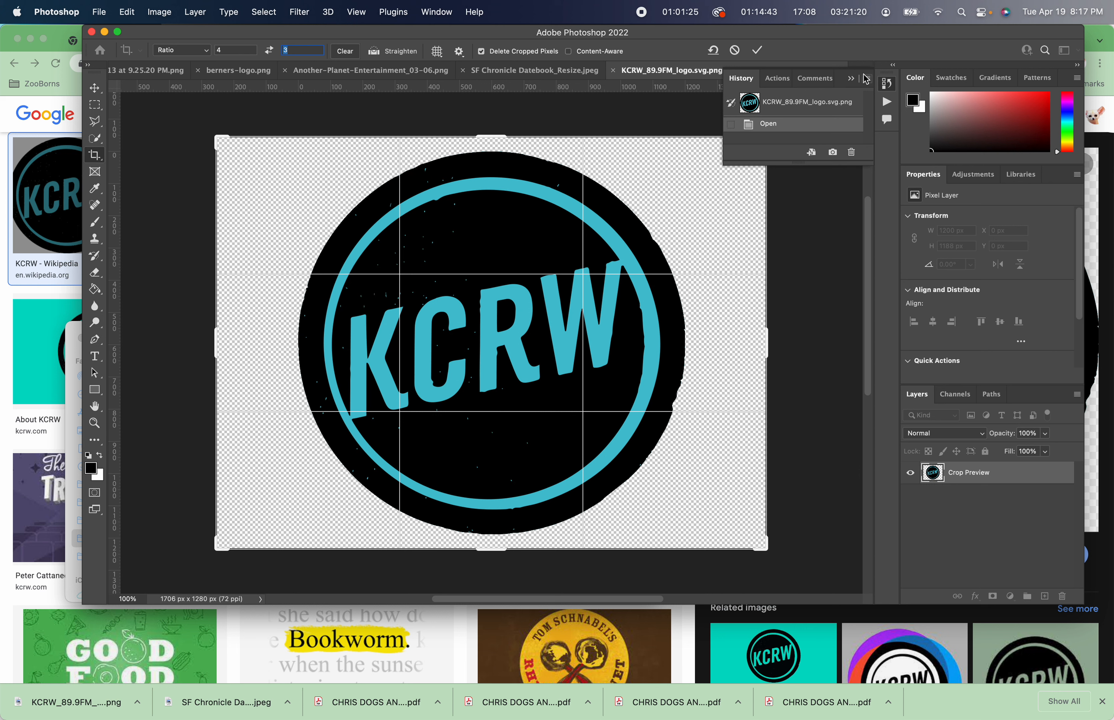
{"action": "left_click", "coordinate": [856, 84]}
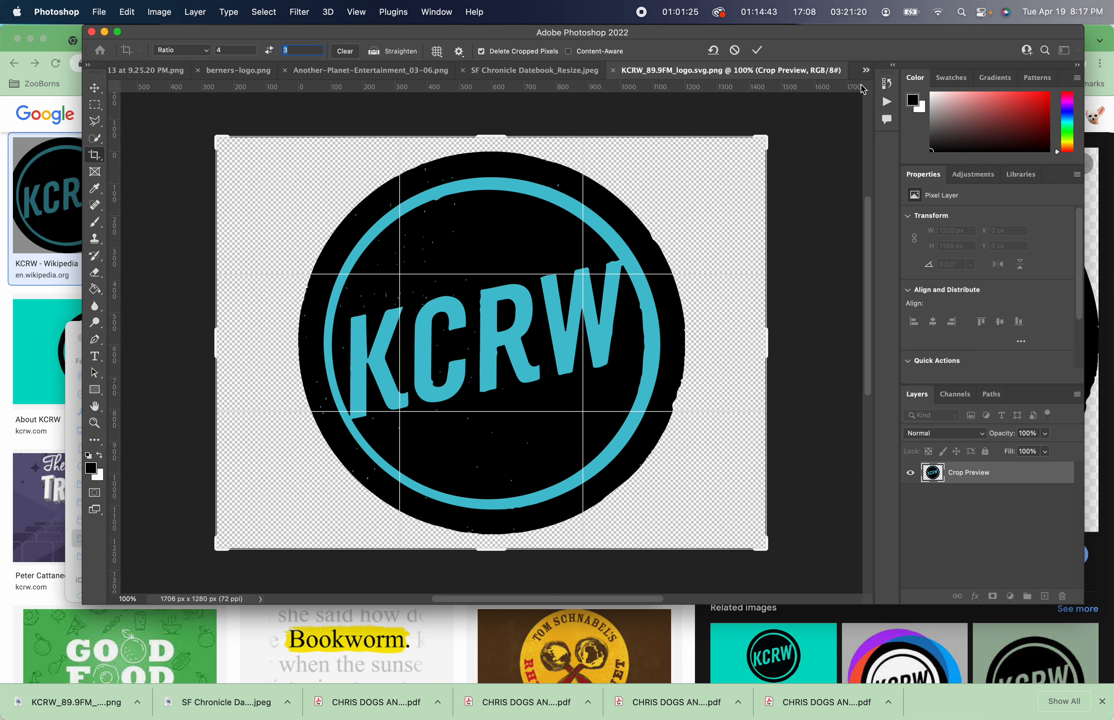
{"action": "left_click_drag", "start_coordinate": [764, 139], "coordinate": [745, 160]}
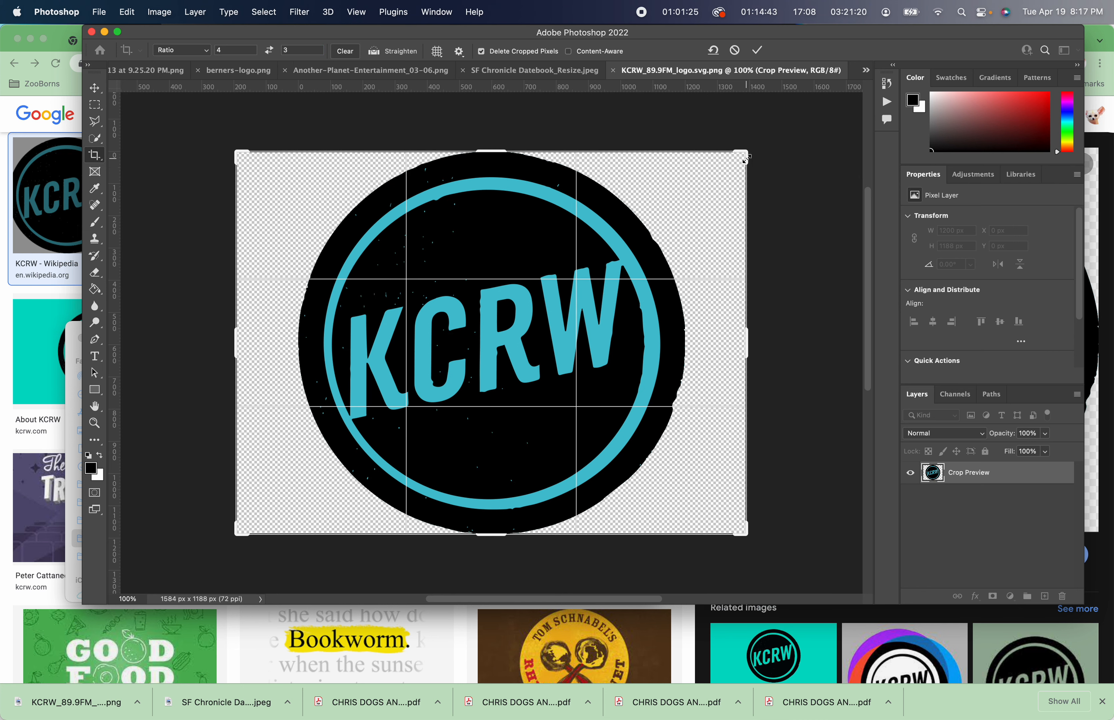
{"action": "key", "text": "Return"}
Export the cropped logo with Save for Web as PNG-24, replacing KCRW_89.9FM_logo.svg.png in the News folder.
{"action": "key", "text": "super+alt+shift+s"}
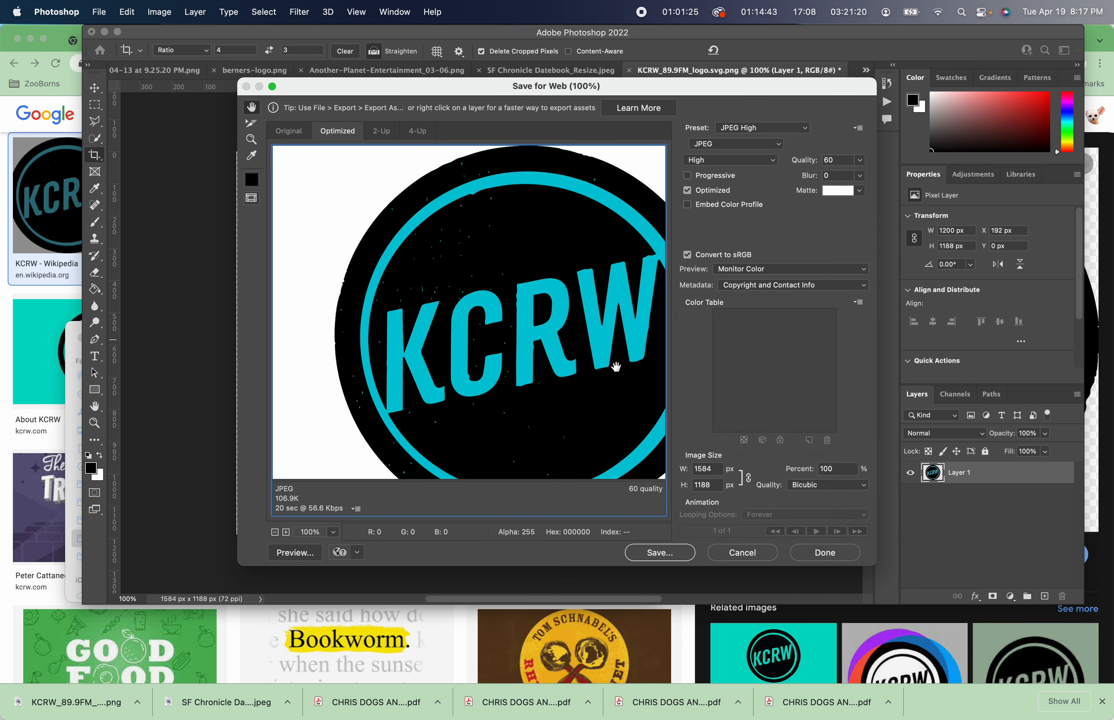
{"action": "left_click", "coordinate": [775, 151]}
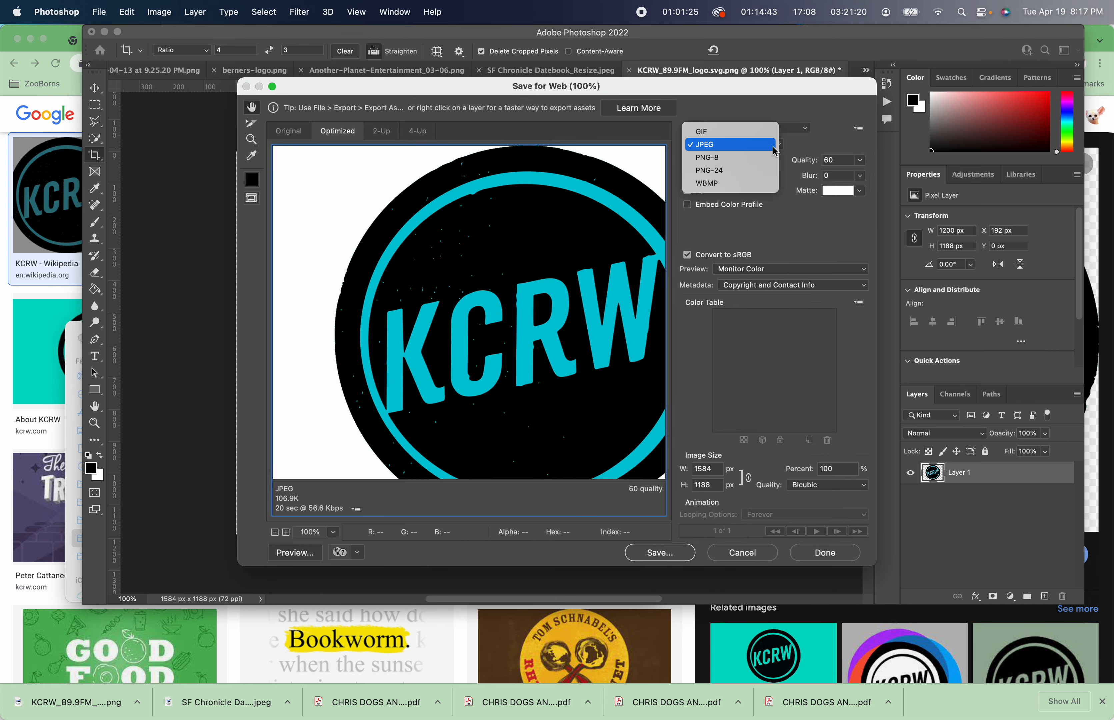
{"action": "left_click", "coordinate": [761, 173]}
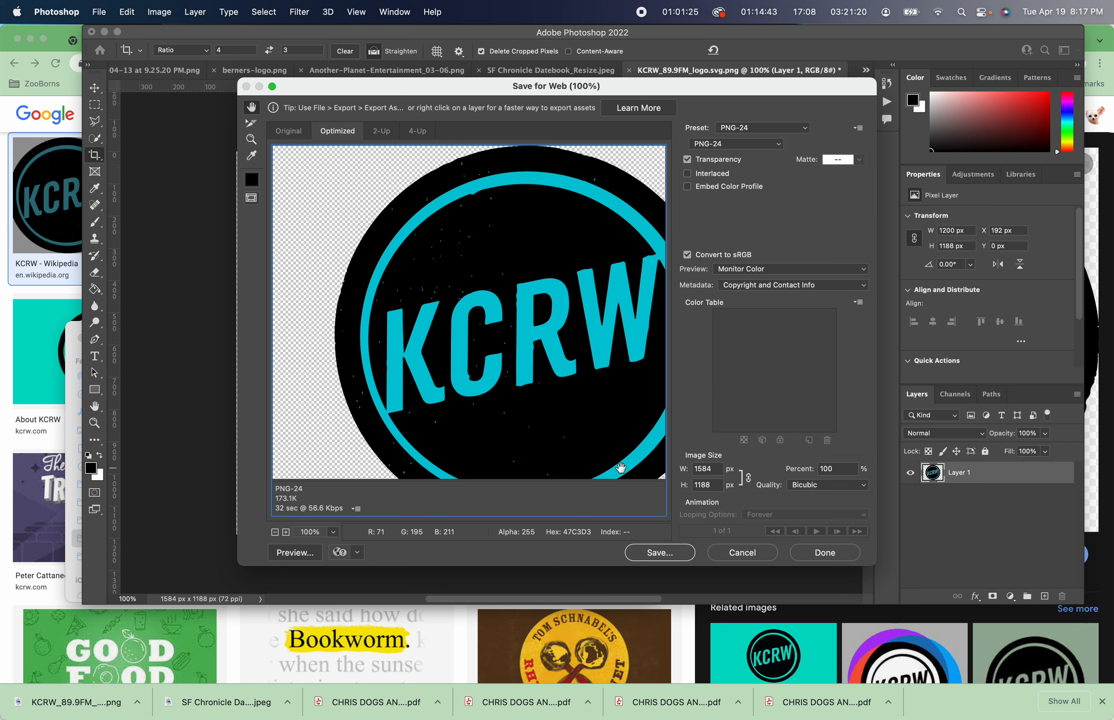
{"action": "left_click", "coordinate": [683, 555]}
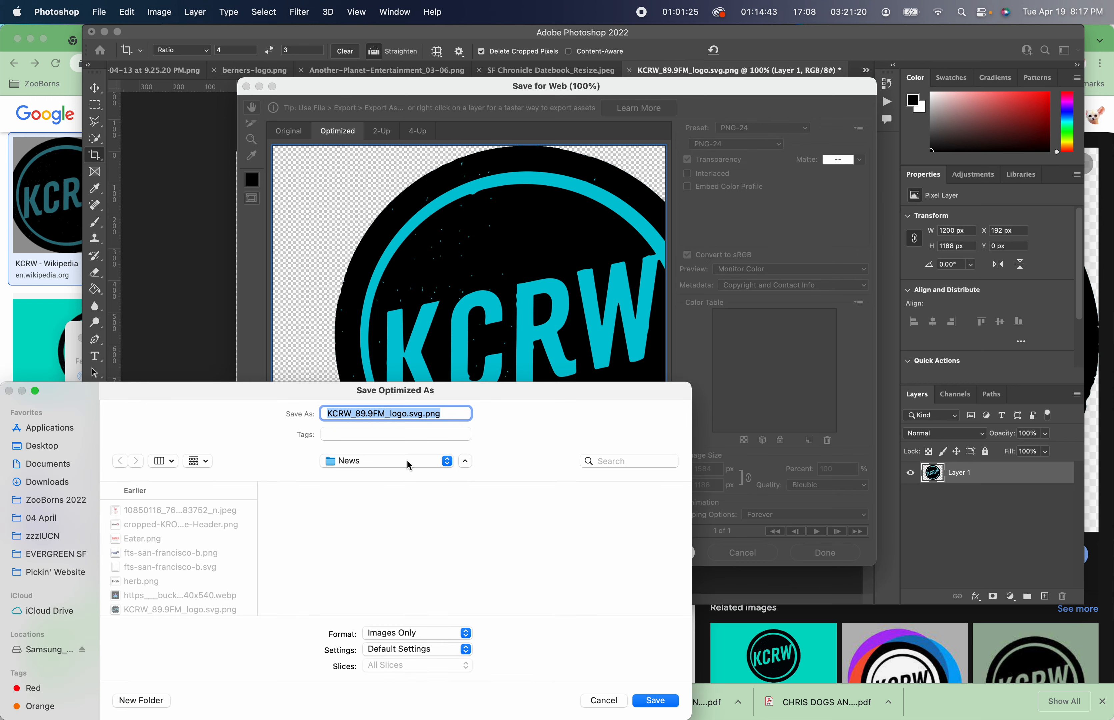
{"action": "key", "text": "Return"}
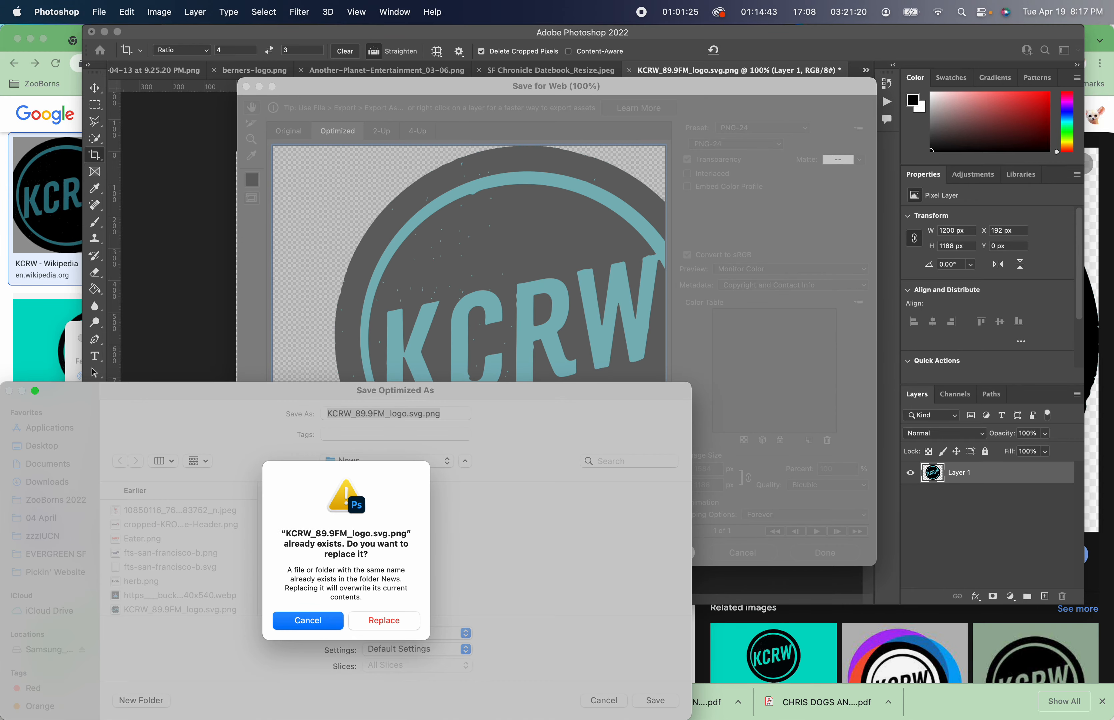
{"action": "left_click", "coordinate": [380, 623]}
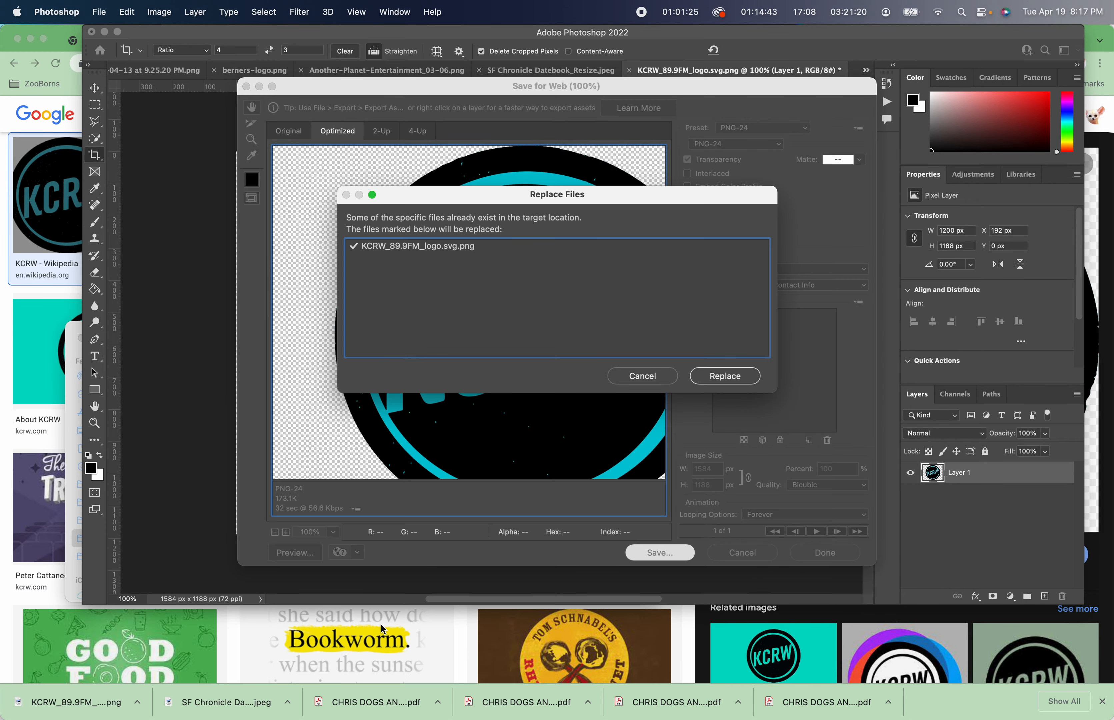
{"action": "left_click", "coordinate": [726, 377]}
Upload the resized KCRW logo as the featured image of the Post-COVID 420 blog post.
{"action": "key", "text": "super+Tab"}
{"action": "key", "text": "super+Tab"}
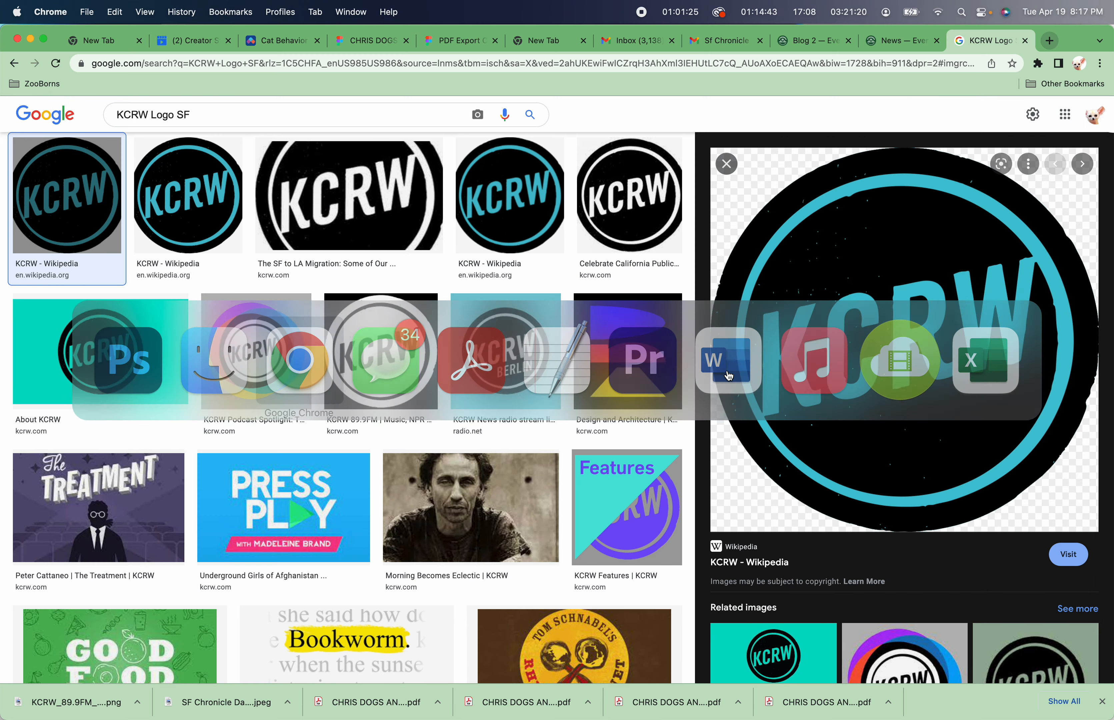
{"action": "left_click", "coordinate": [870, 41]}
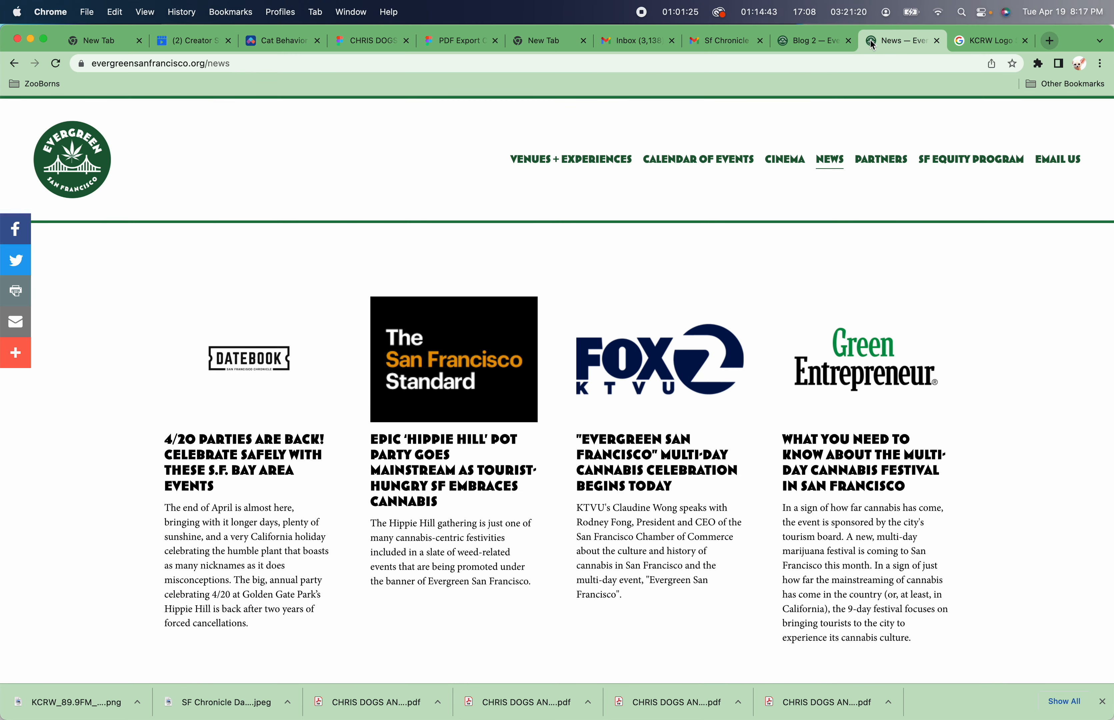
{"action": "left_click", "coordinate": [813, 41]}
{"action": "left_click", "coordinate": [724, 341]}
{"action": "left_click", "coordinate": [349, 266]}
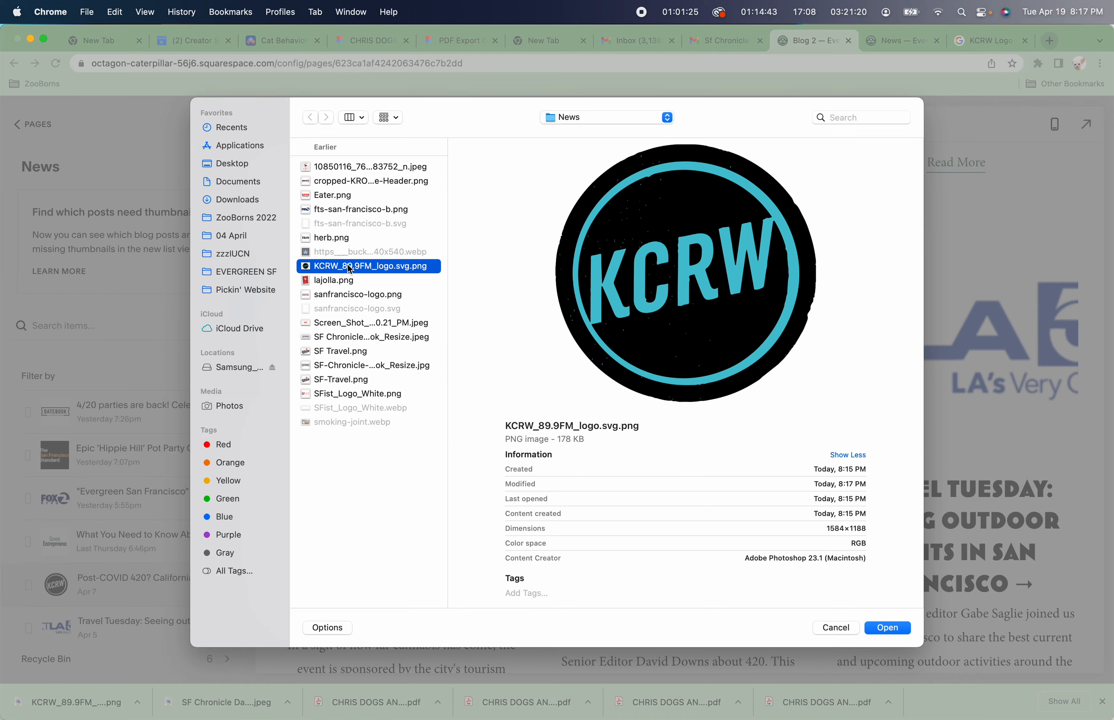
{"action": "double_click", "coordinate": [349, 267]}
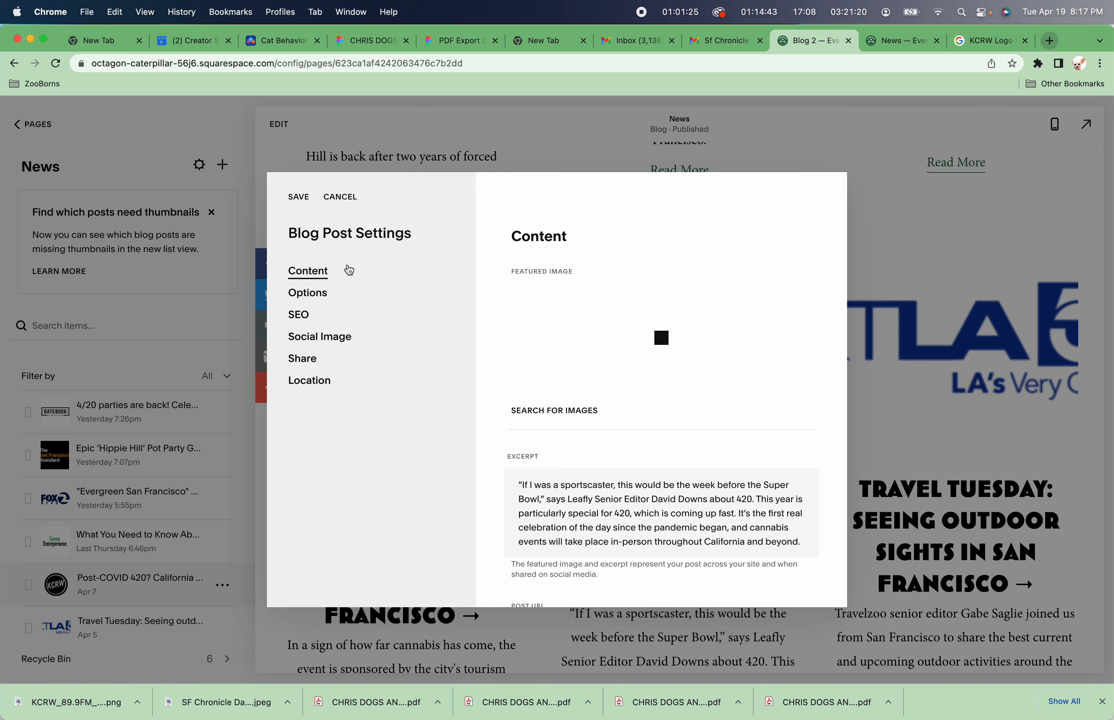
{"action": "key", "text": "super+Tab"}
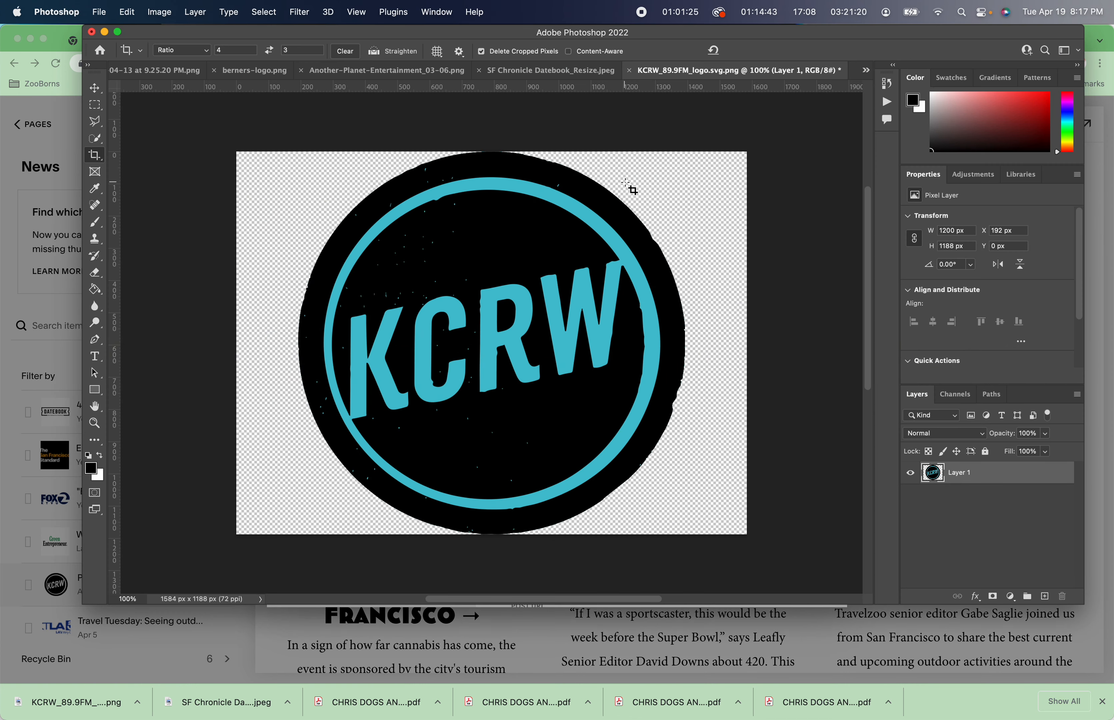
{"action": "key", "text": "super"}
{"action": "key", "text": "super+Tab"}
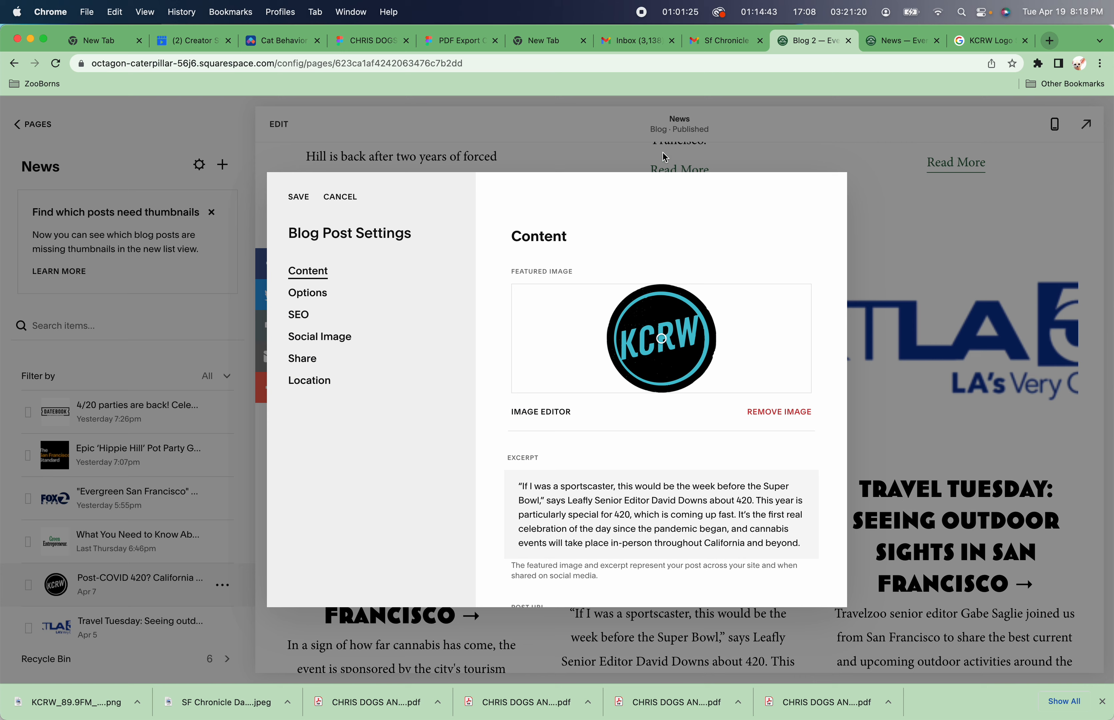
Save the blog post settings and reload the News page in the editor.
{"action": "left_click", "coordinate": [295, 197]}
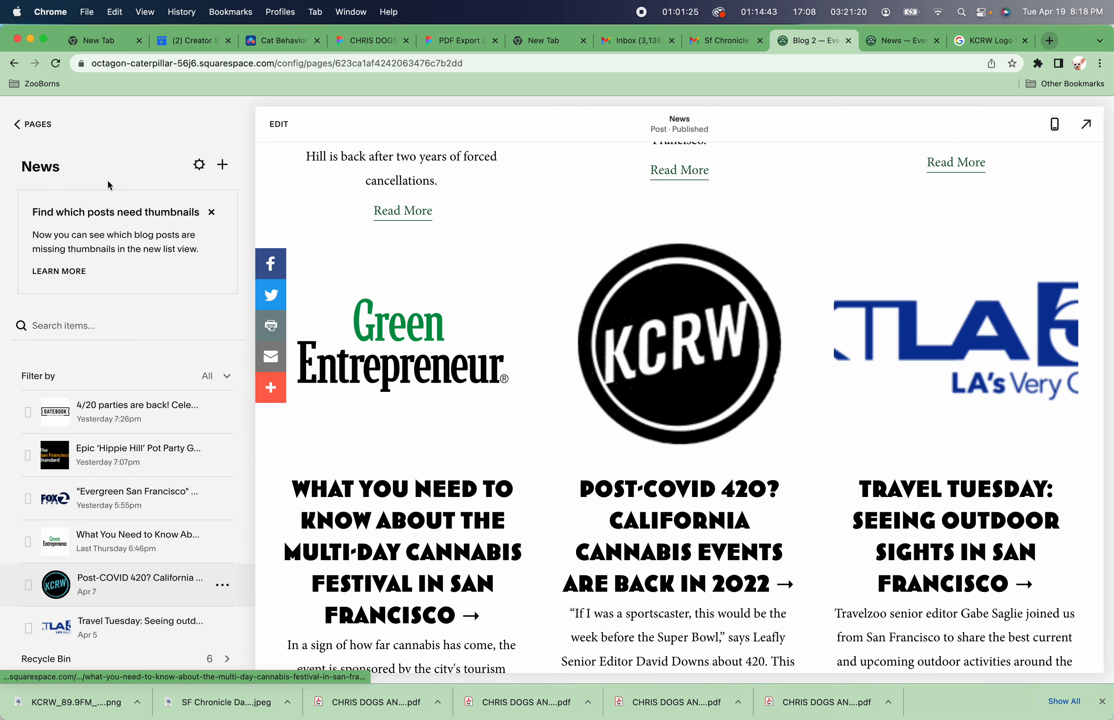
{"action": "left_click", "coordinate": [56, 64]}
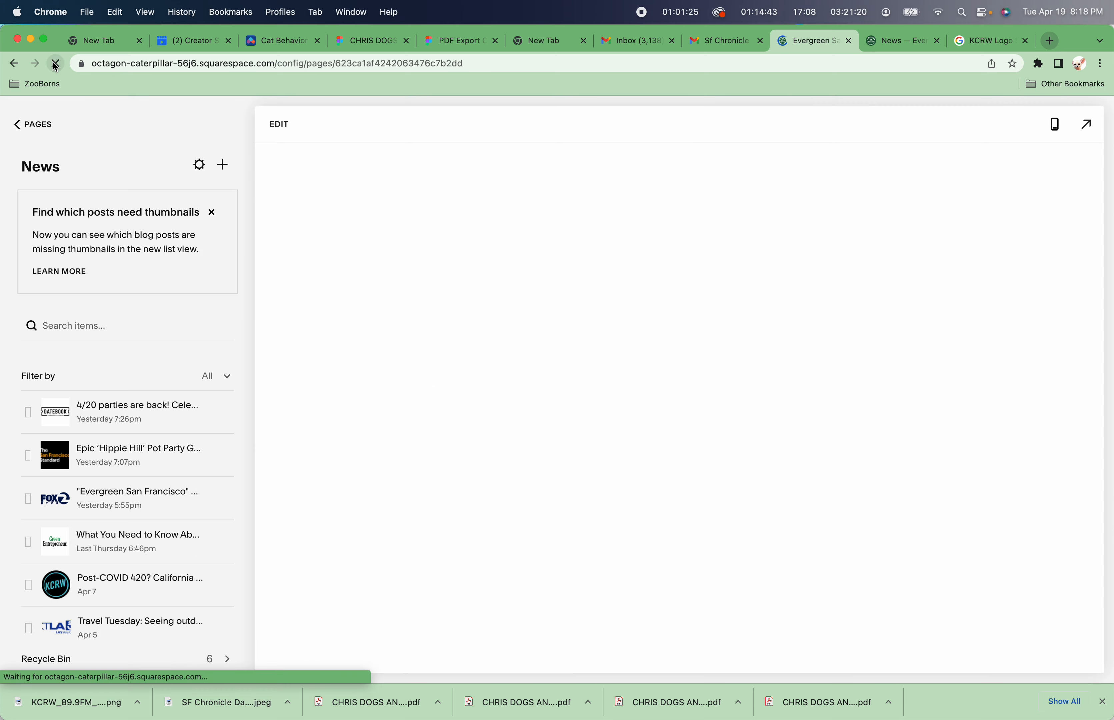
{"action": "scroll", "coordinate": [507, 313], "scroll_direction": "down", "scroll_amount": 10}
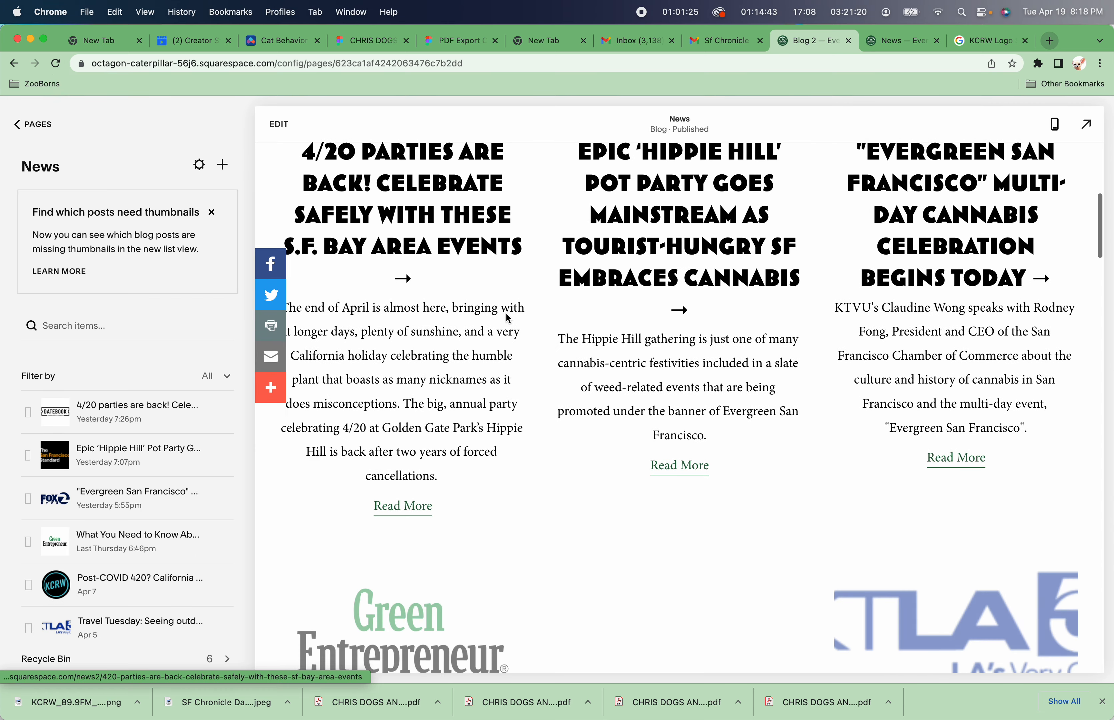
{"action": "scroll", "coordinate": [506, 314], "scroll_direction": "down", "scroll_amount": 3}
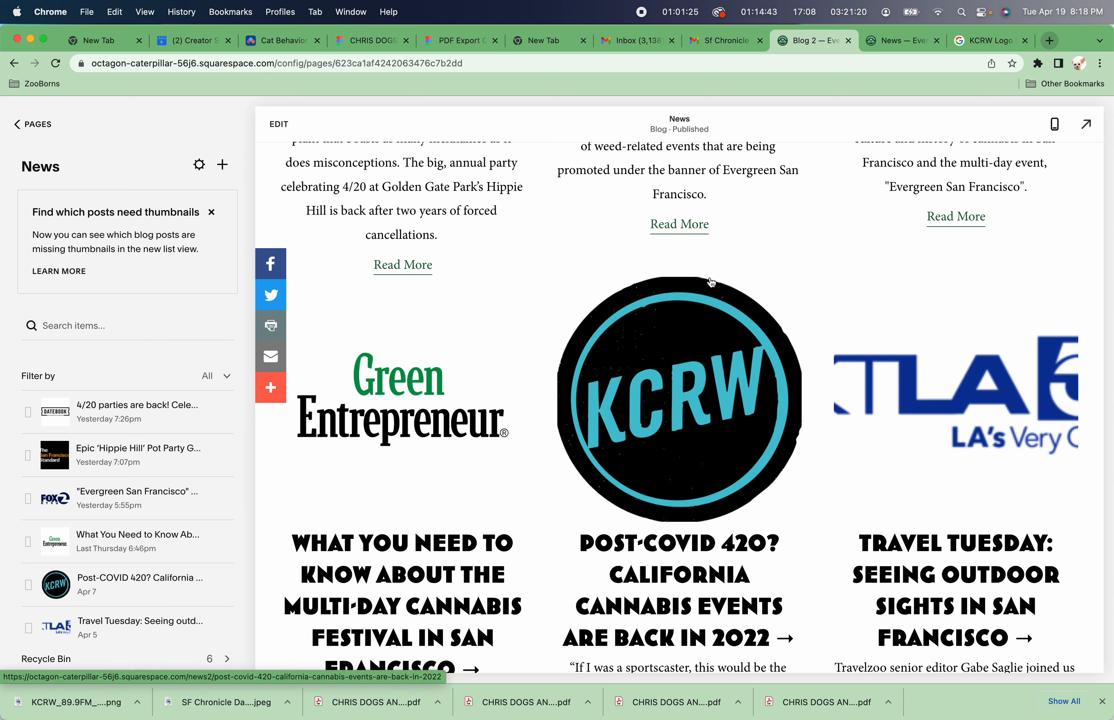
Reload the live News page and scroll through it to check the post thumbnails.
{"action": "left_click", "coordinate": [920, 40]}
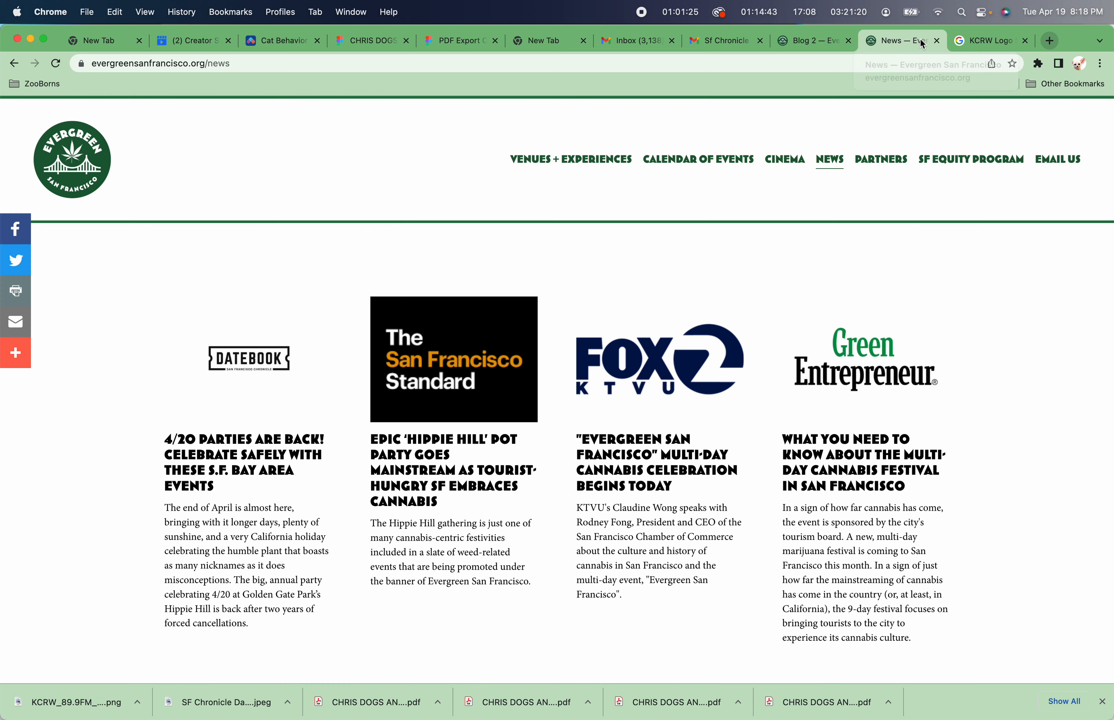
{"action": "left_click", "coordinate": [62, 63]}
{"action": "scroll", "coordinate": [166, 284], "scroll_direction": "down", "scroll_amount": 10}
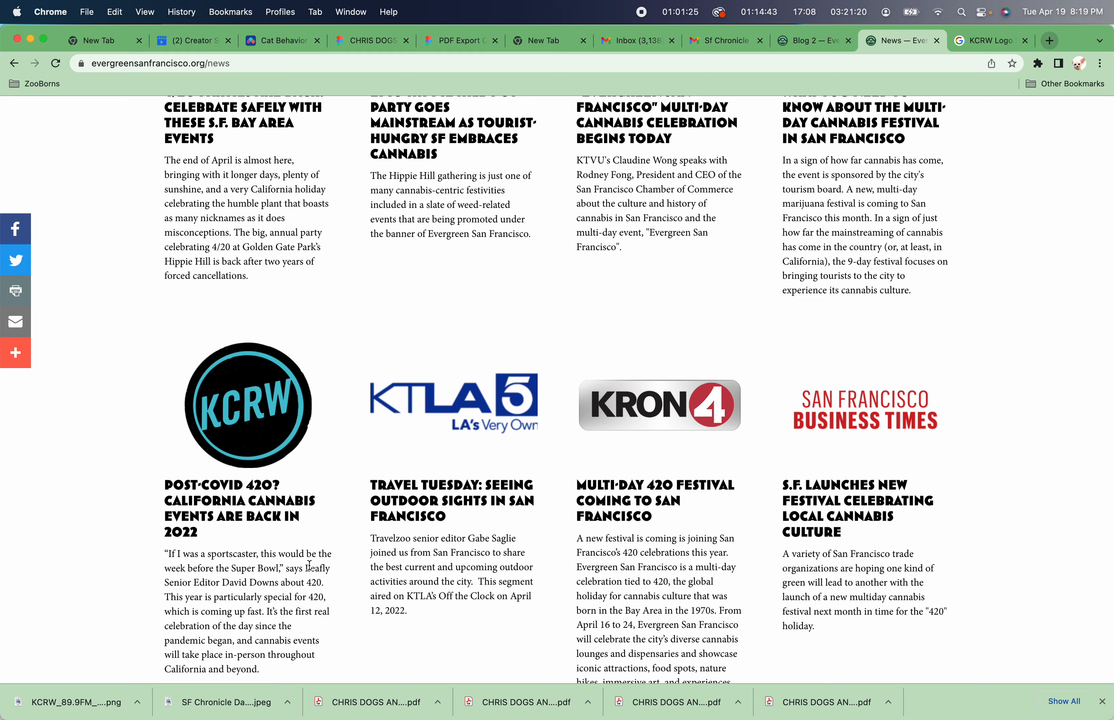
{"action": "scroll", "coordinate": [309, 566], "scroll_direction": "down", "scroll_amount": 15}
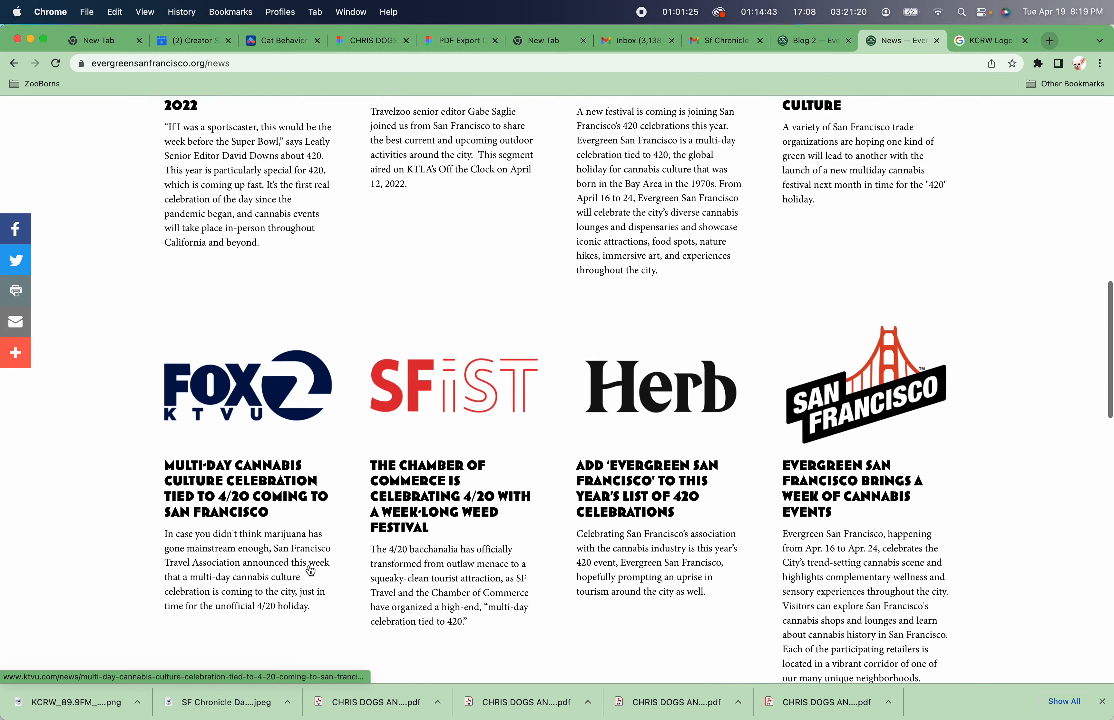
{"action": "scroll", "coordinate": [310, 569], "scroll_direction": "down", "scroll_amount": 10}
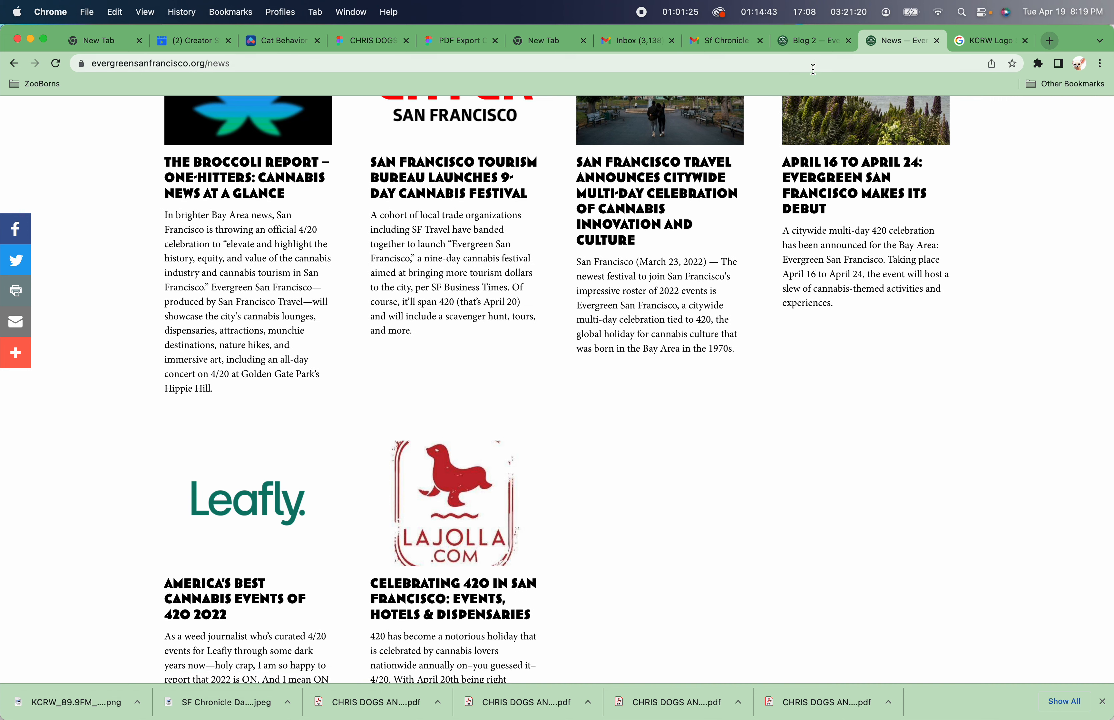
Return to the editor and scroll through the list of News posts.
{"action": "left_click", "coordinate": [811, 42]}
{"action": "scroll", "coordinate": [129, 406], "scroll_direction": "down", "scroll_amount": 10}
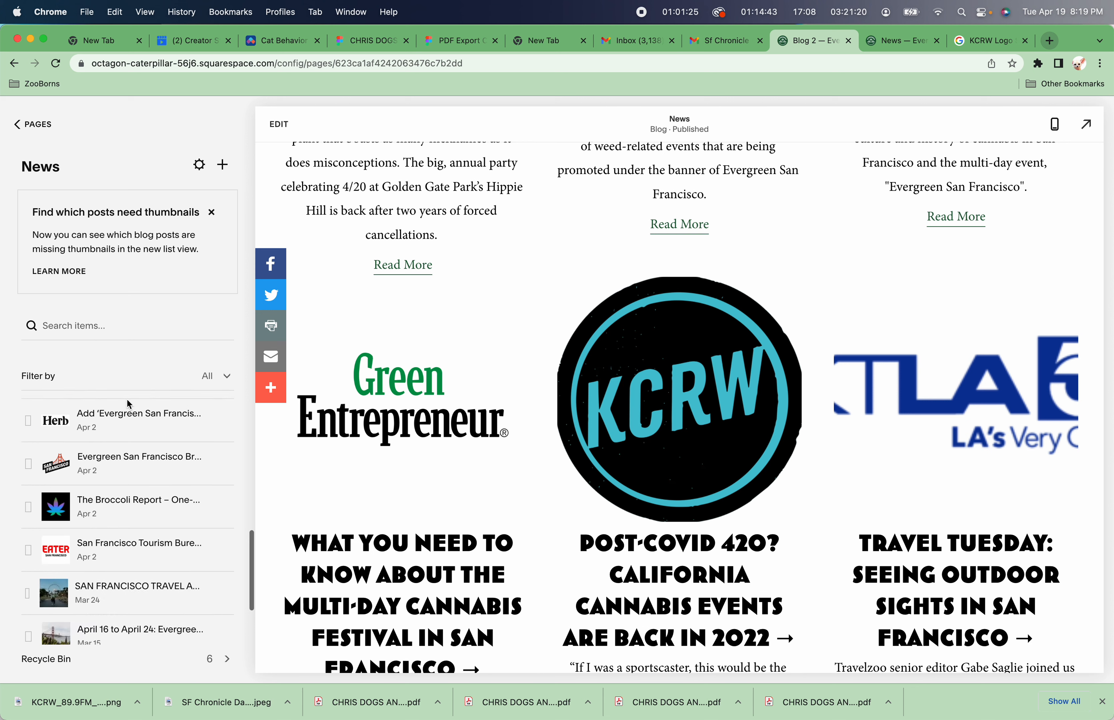
{"action": "scroll", "coordinate": [130, 404], "scroll_direction": "down", "scroll_amount": 3}
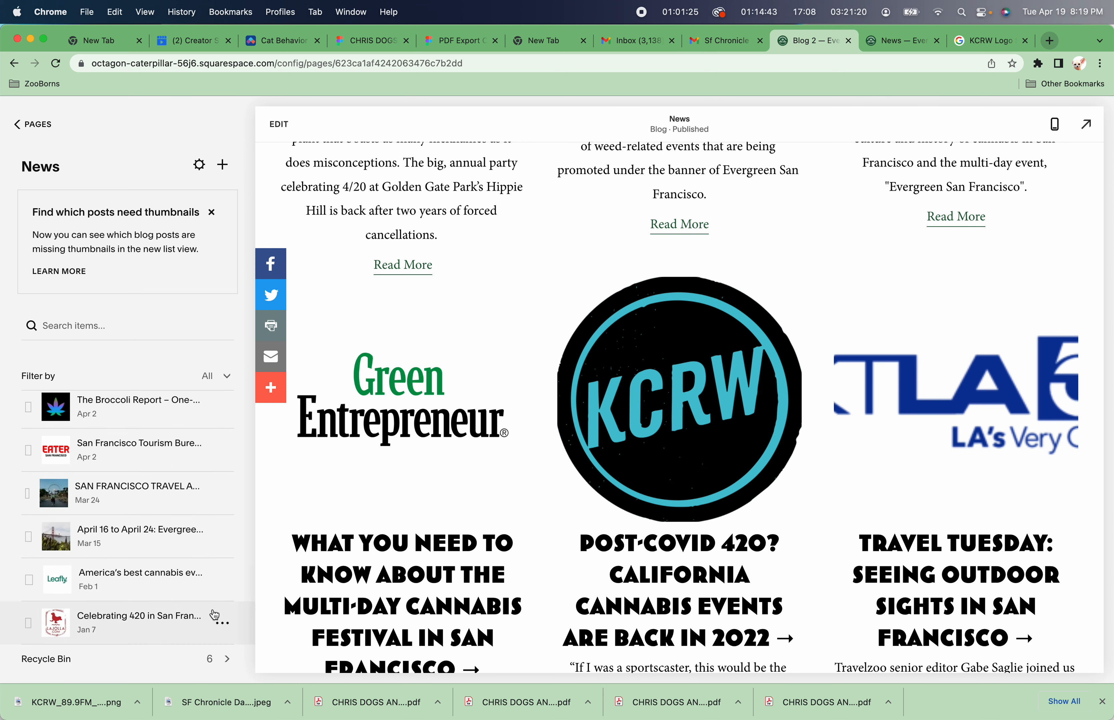
Open the post settings of the Celebrating 420 in San Francisco post.
{"action": "left_click", "coordinate": [225, 630]}
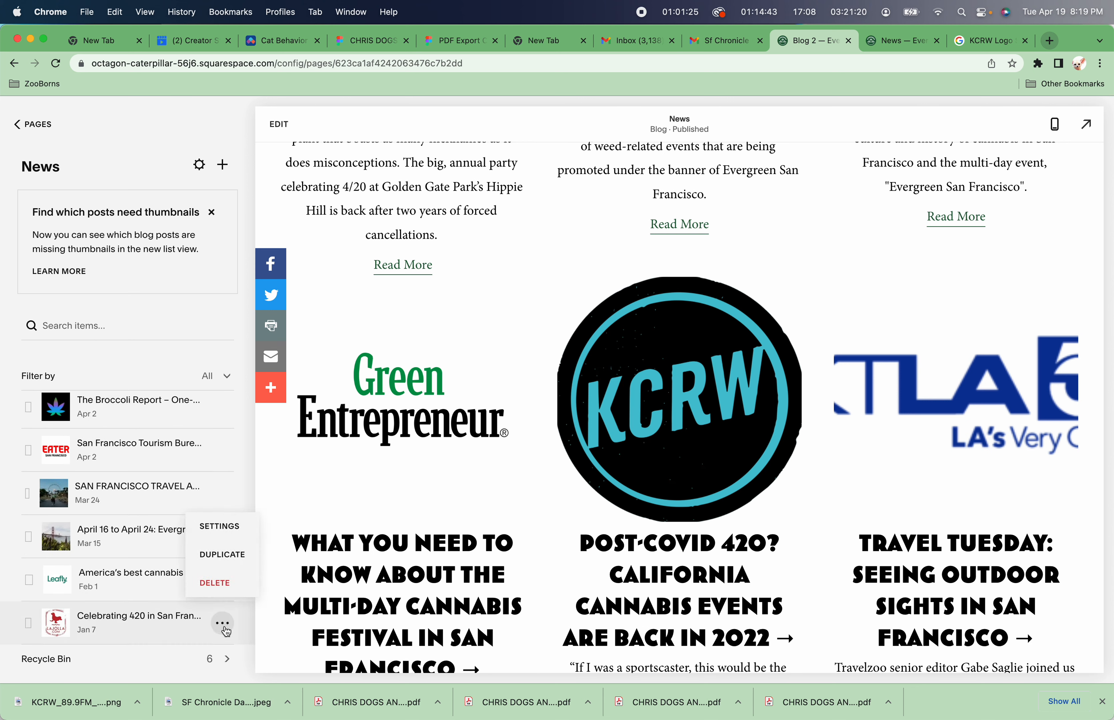
{"action": "left_click", "coordinate": [237, 533]}
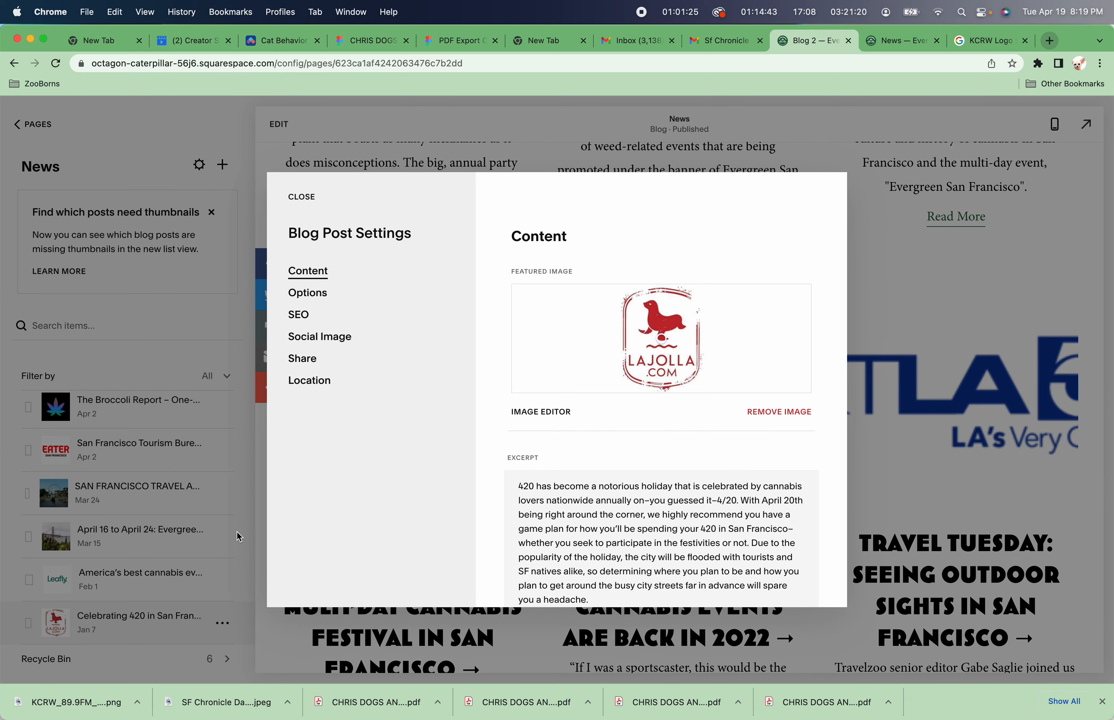
{"action": "key", "text": "super+Tab"}
{"action": "key", "text": "super+Tab"}
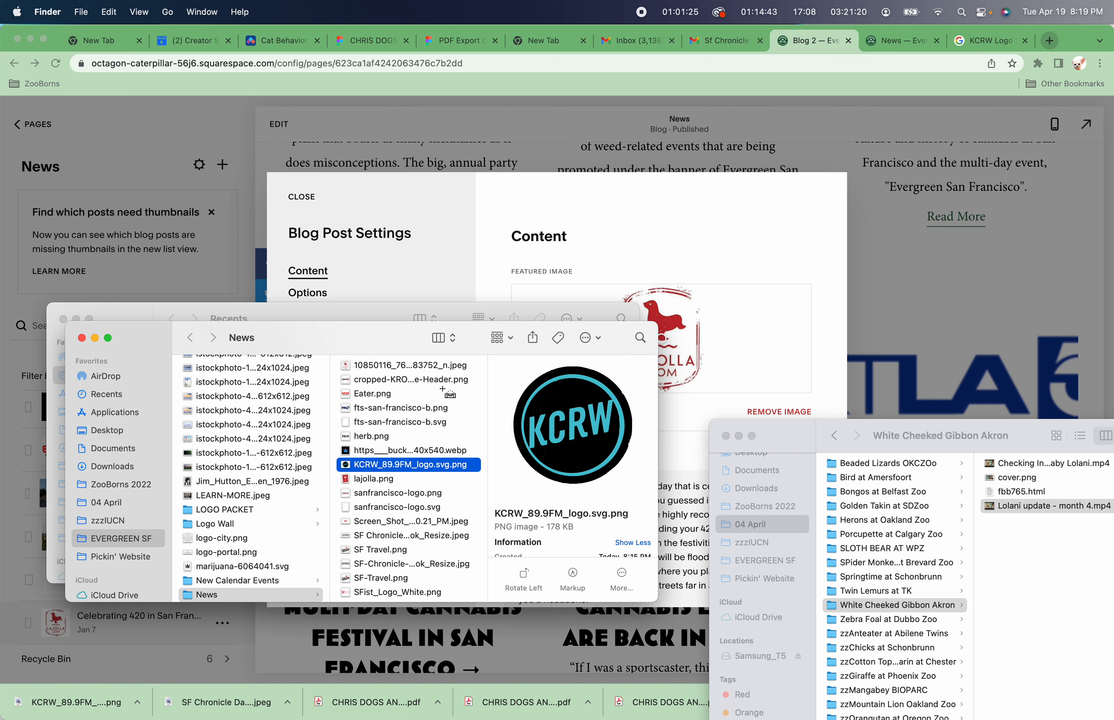
Browse the News folder's image files to find the La Jolla logo file.
{"action": "left_click", "coordinate": [380, 483]}
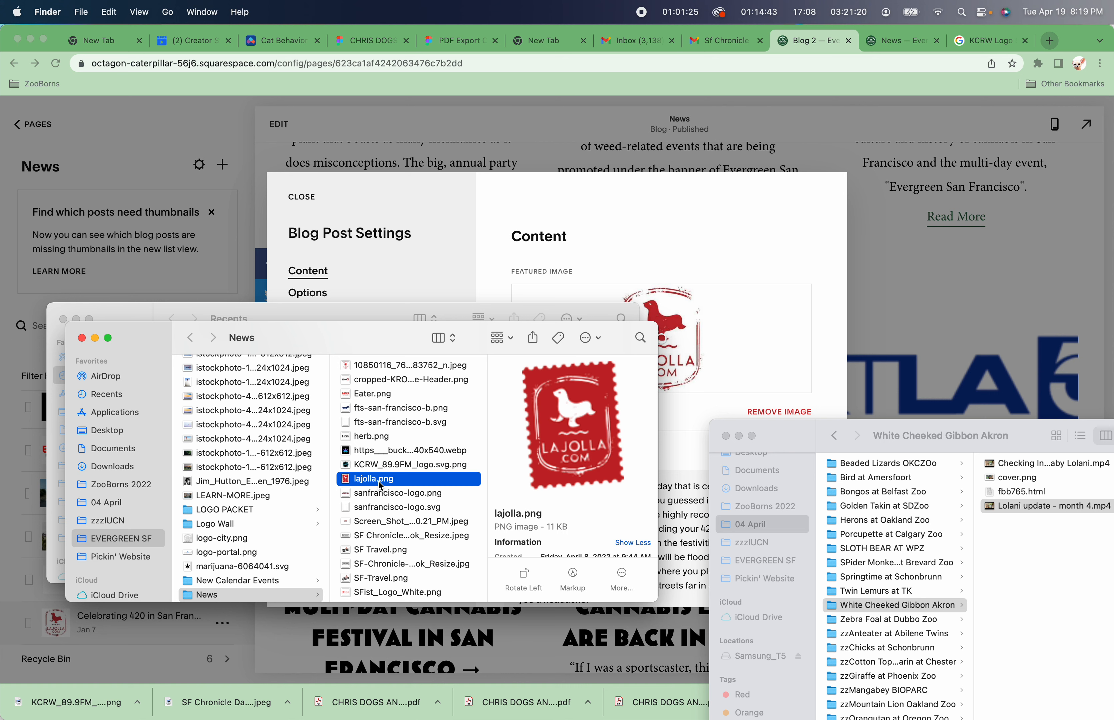
{"action": "key", "text": "Down"}
{"action": "key", "text": "Down"}
{"action": "key", "text": "Down"}
{"action": "key", "text": "Down"}
{"action": "key", "text": "Down"}
{"action": "key", "text": "Down"}
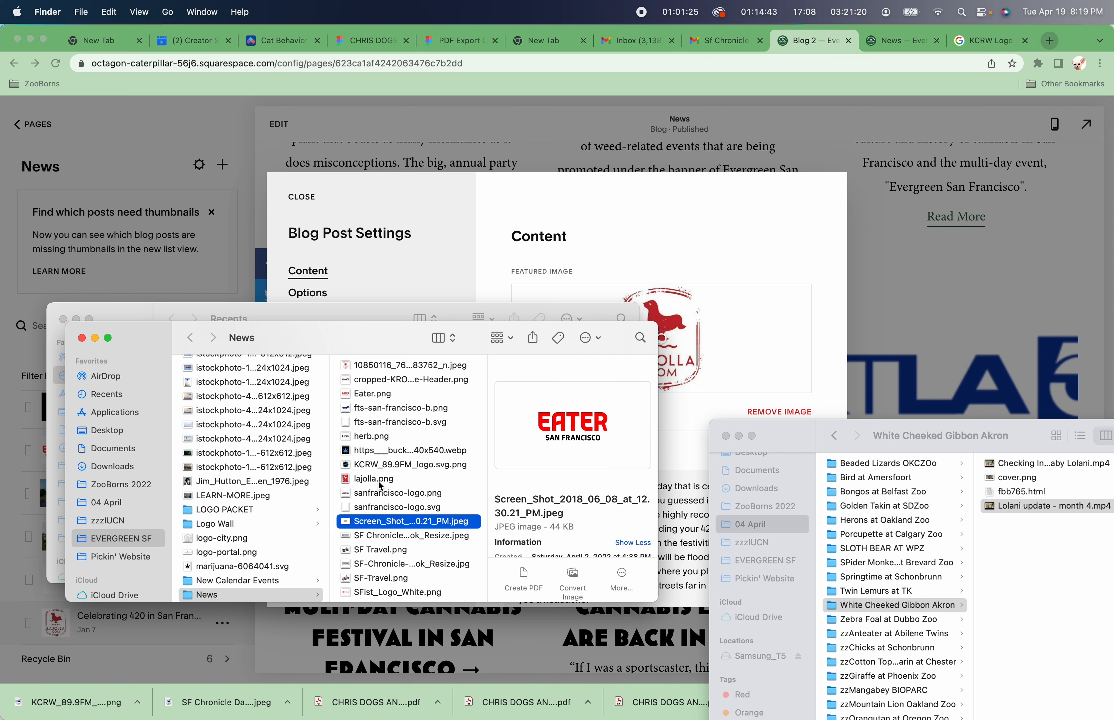
{"action": "key", "text": "Down"}
{"action": "key", "text": "Down"}
{"action": "key", "text": "Down"}
{"action": "key", "text": "Down"}
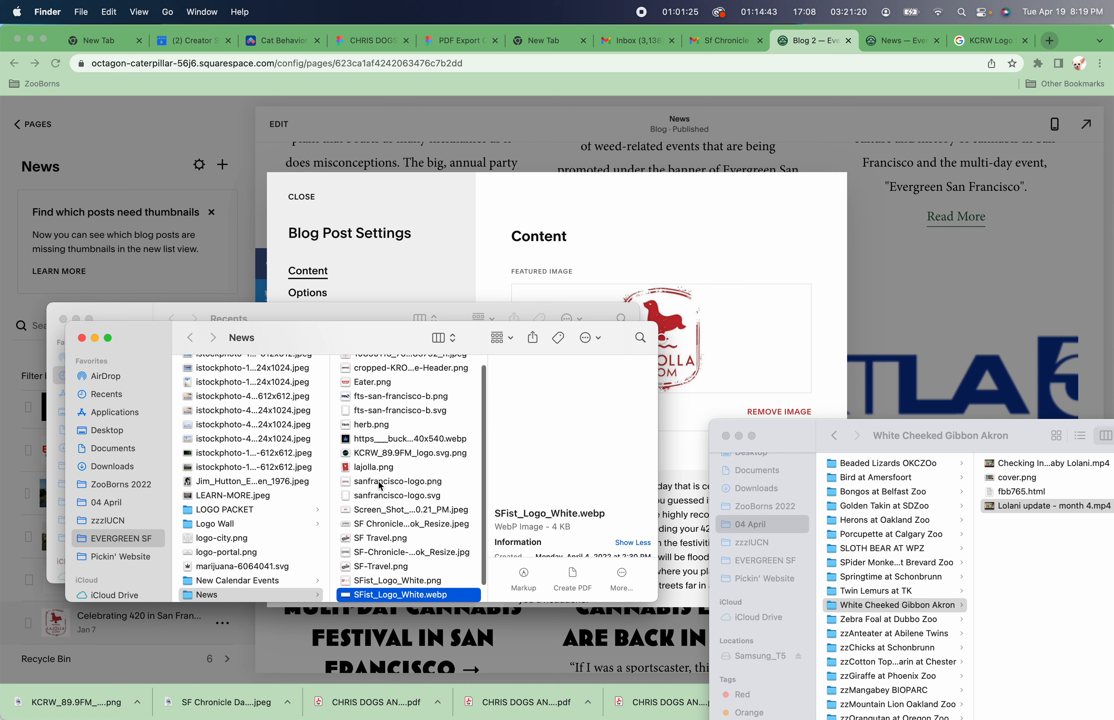
{"action": "key", "text": "Up"}
{"action": "key", "text": "Up"}
{"action": "key", "text": "Up"}
{"action": "key", "text": "Up"}
{"action": "key", "text": "Up"}
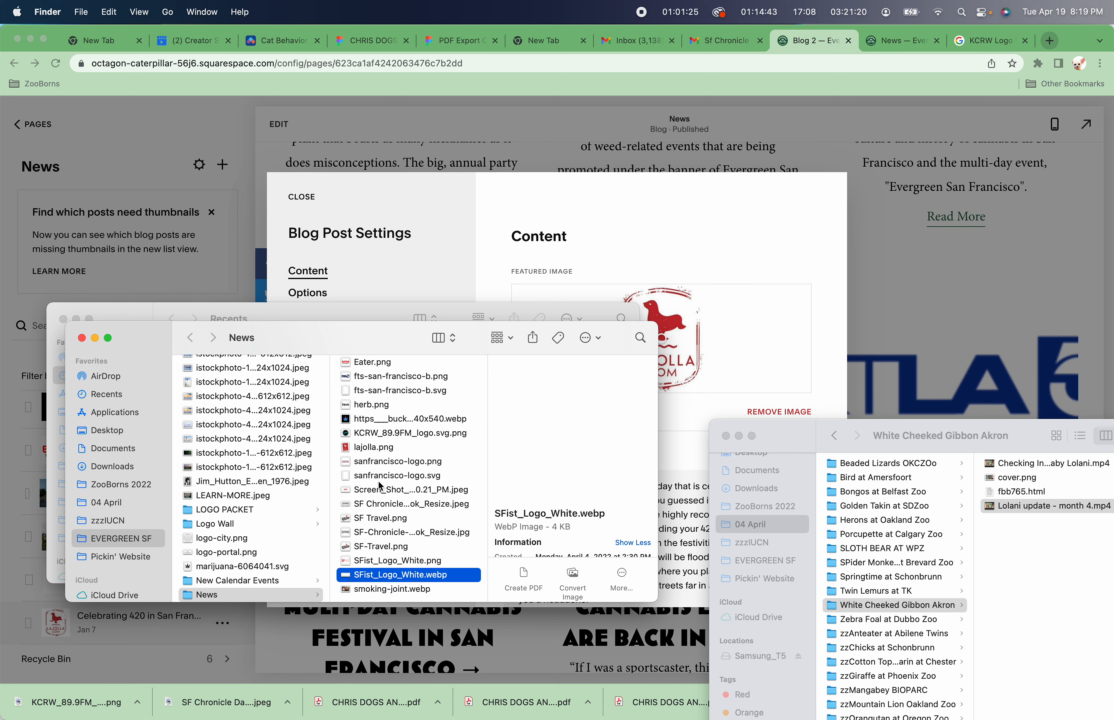
{"action": "key", "text": "Up"}
{"action": "key", "text": "Up"}
{"action": "key", "text": "Up"}
{"action": "key", "text": "Up"}
{"action": "key", "text": "Up"}
{"action": "key", "text": "Up"}
{"action": "key", "text": "Up"}
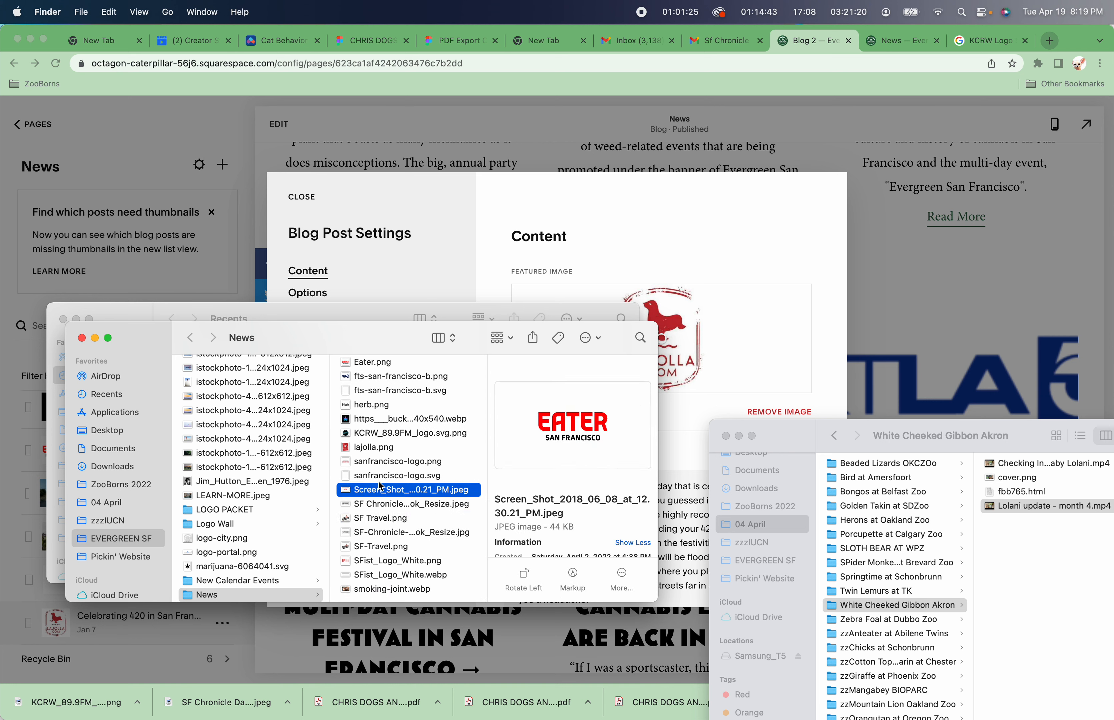
{"action": "key", "text": "Up"}
{"action": "key", "text": "Up"}
{"action": "key", "text": "Up"}
{"action": "key", "text": "Up"}
{"action": "key", "text": "Up"}
{"action": "key", "text": "Up"}
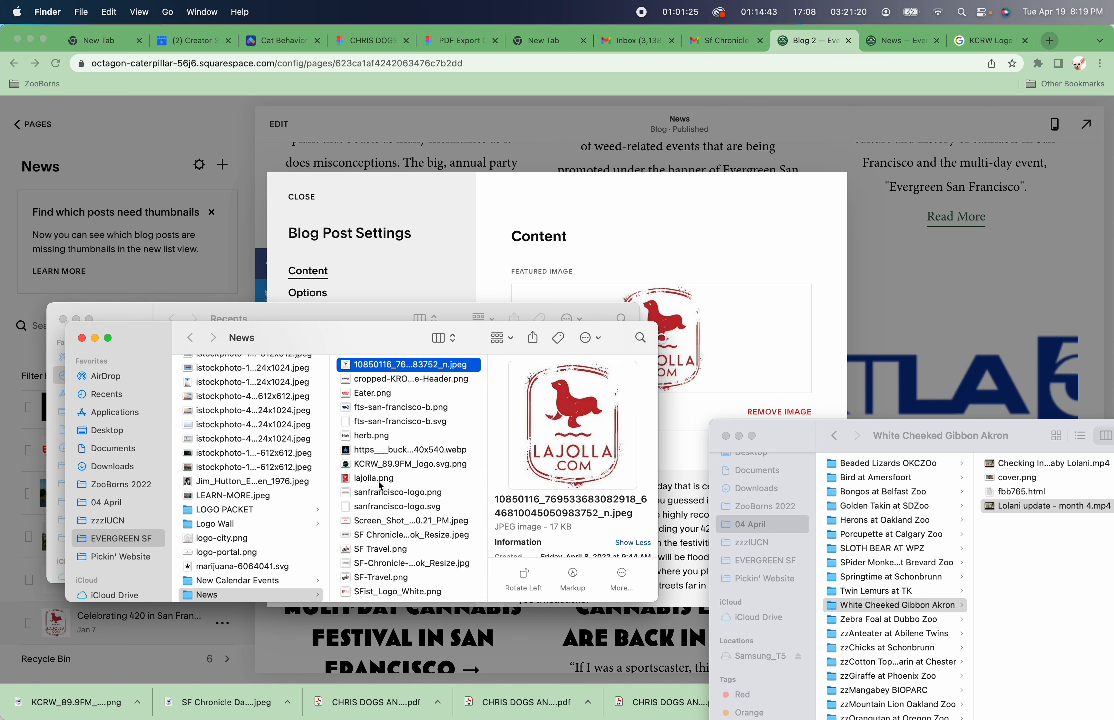
Open the La Jolla logo JPEG in Photoshop and widen its canvas with a 4:3 crop to 534 x 400 px.
{"action": "right_click", "coordinate": [349, 365]}
{"action": "mouse_move", "coordinate": [381, 383]}
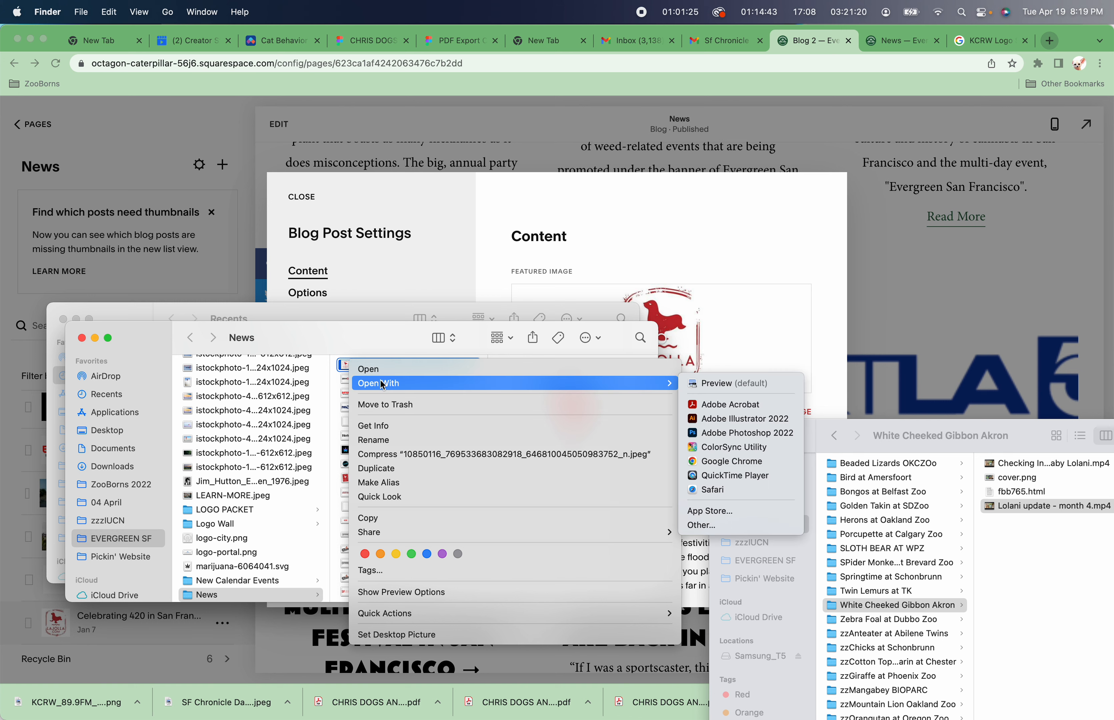
{"action": "left_click", "coordinate": [769, 437]}
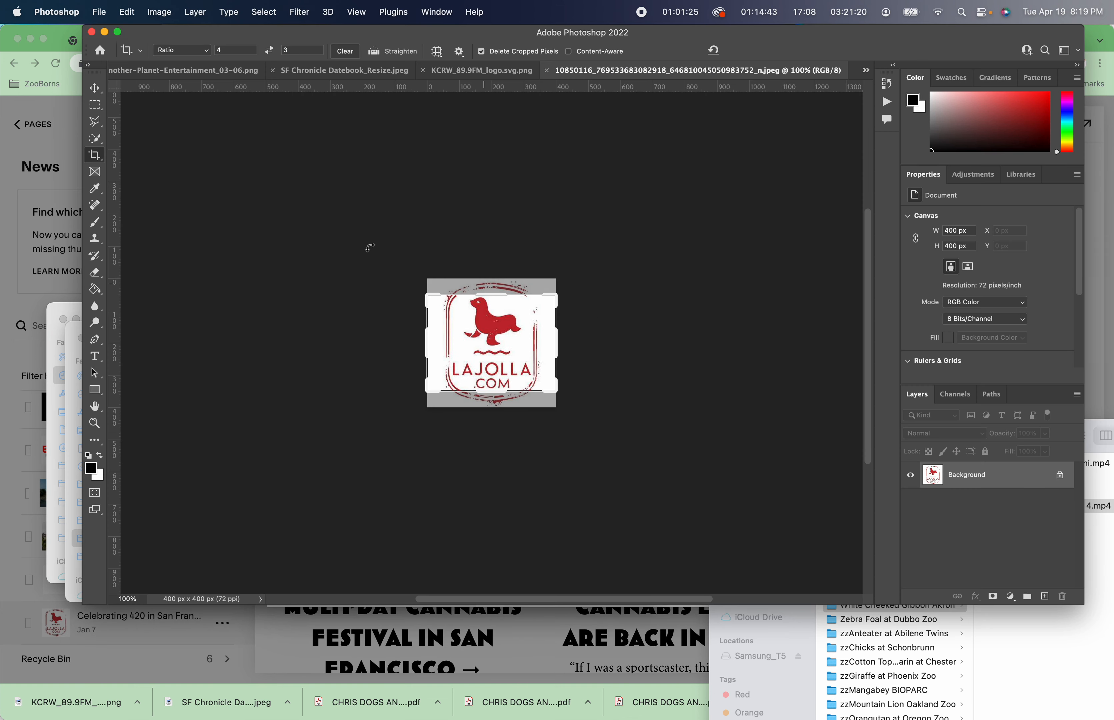
{"action": "left_click_drag", "start_coordinate": [555, 296], "coordinate": [578, 279]}
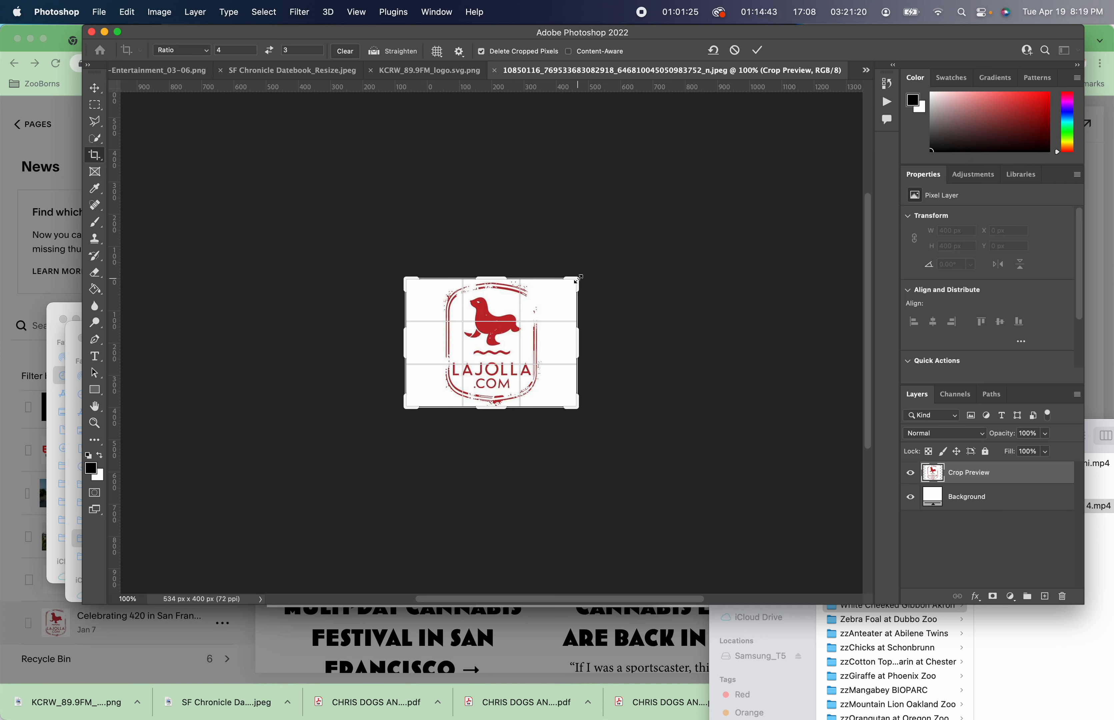
{"action": "key", "text": "Return"}
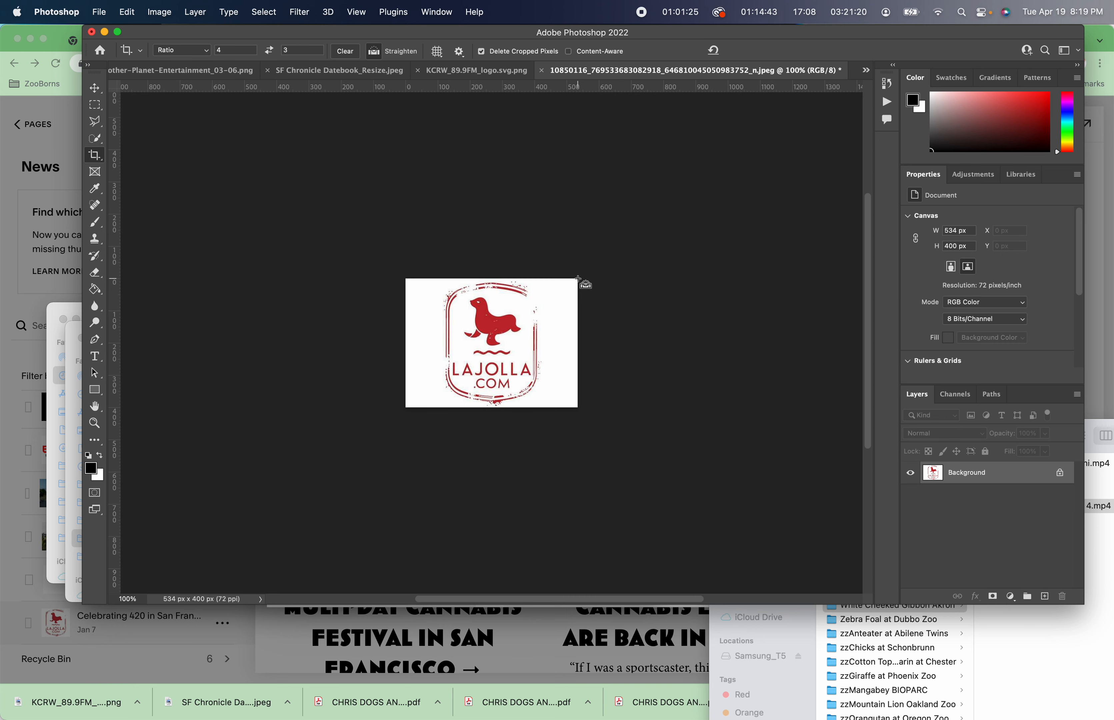
Export the cropped logo for web as a JPEG High file named jolla into the News folder.
{"action": "key", "text": "super+alt+shift+s"}
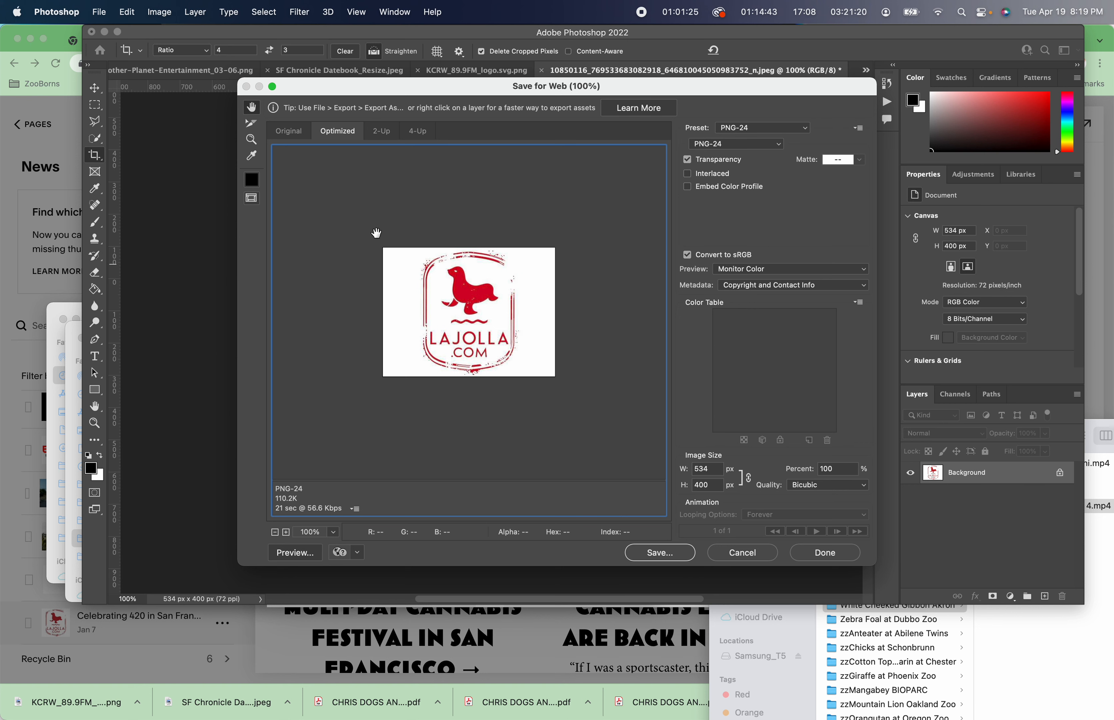
{"action": "left_click", "coordinate": [661, 553]}
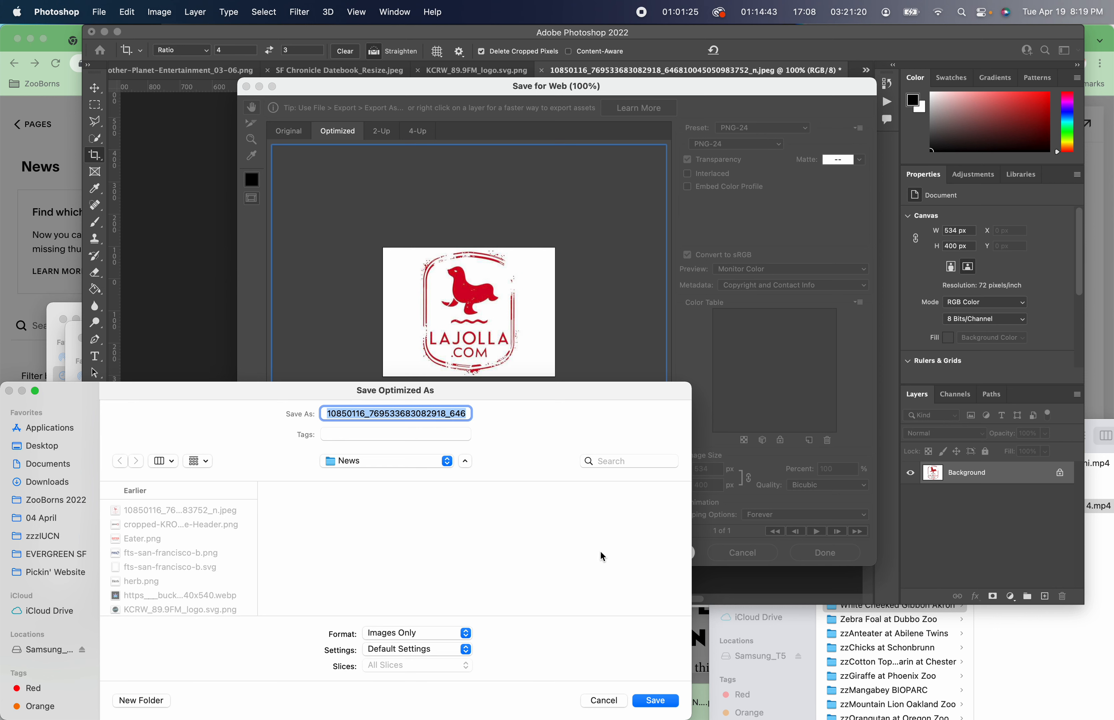
{"action": "left_click", "coordinate": [608, 701]}
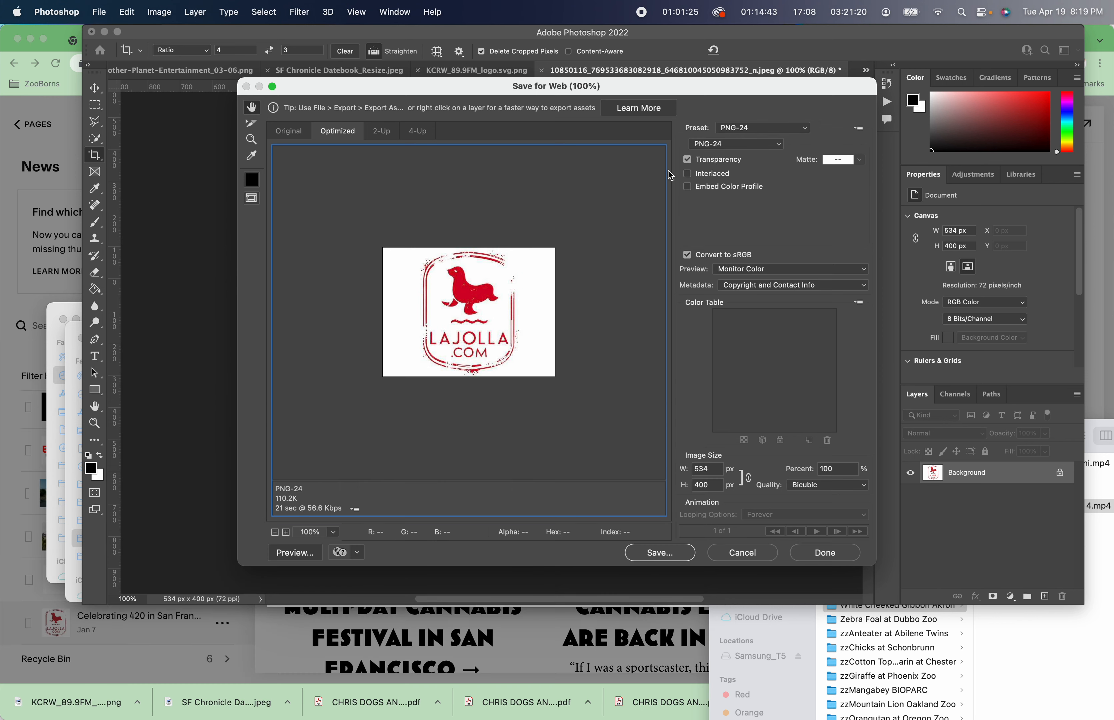
{"action": "left_click", "coordinate": [738, 144]}
{"action": "left_click", "coordinate": [727, 120]}
{"action": "left_click", "coordinate": [678, 554]}
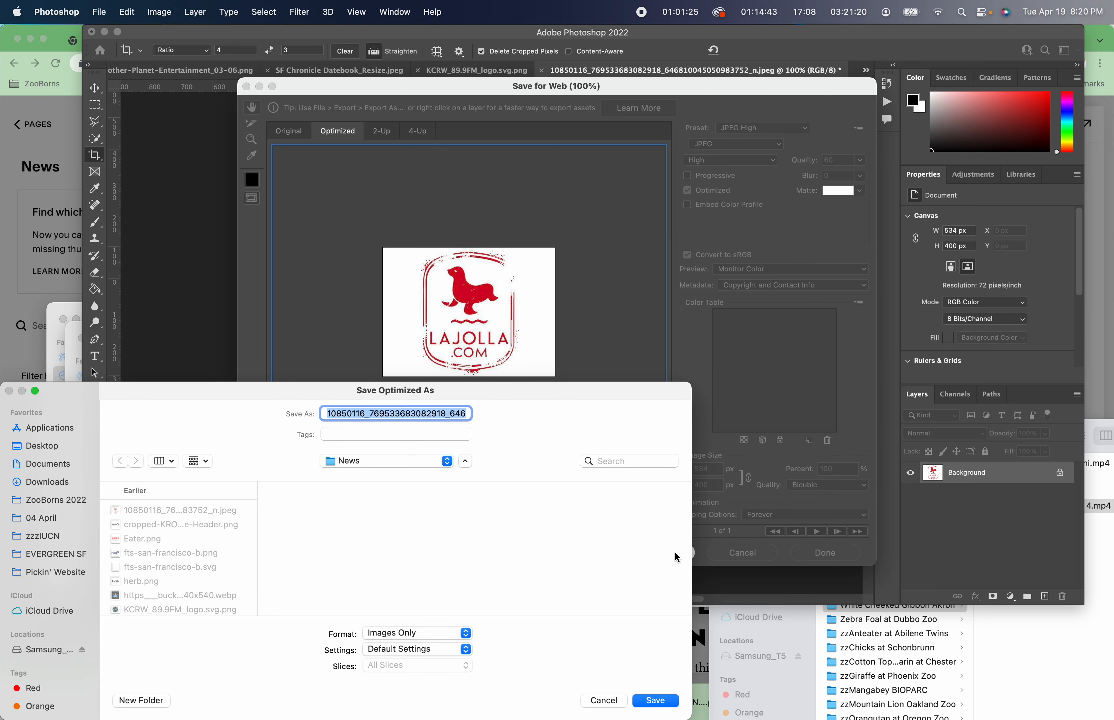
{"action": "type", "text": "lla"}
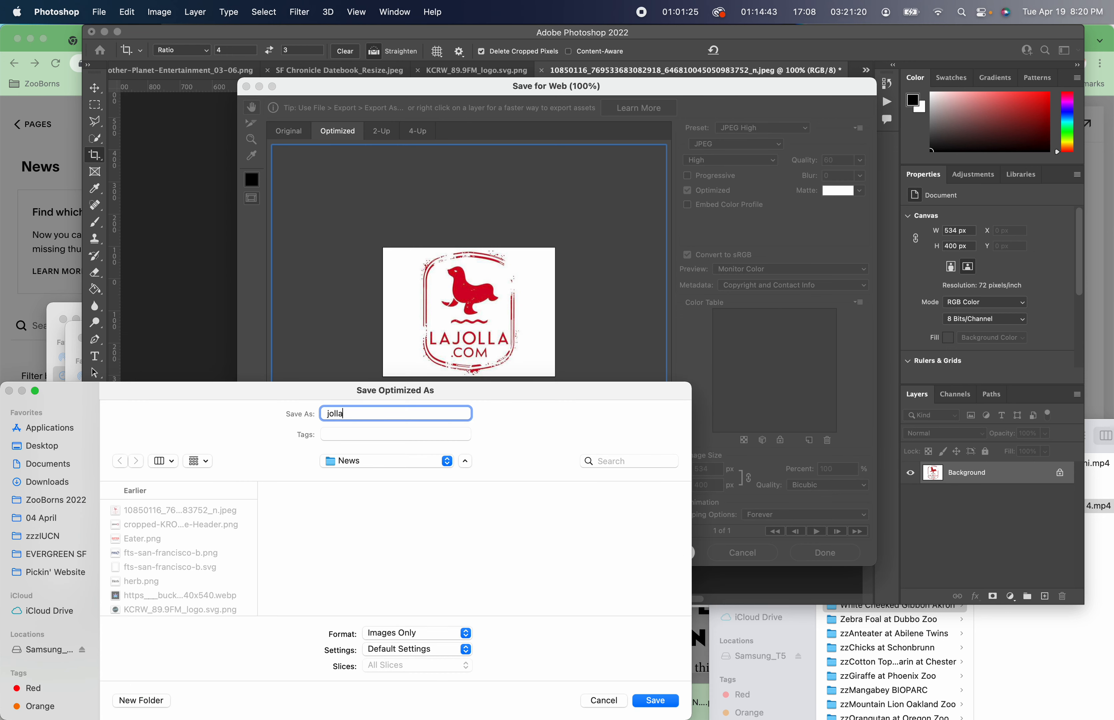
{"action": "key", "text": "Return"}
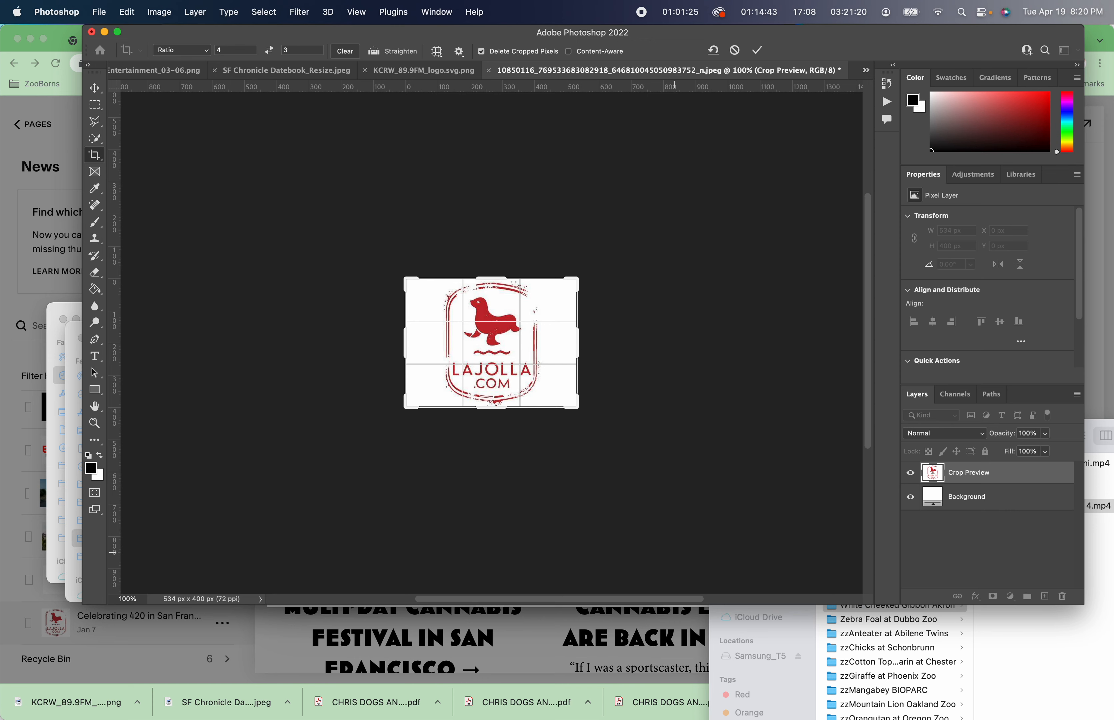
Replace the post's featured image with jolla.jpg and save the blog post settings.
{"action": "key", "text": "super+Tab"}
{"action": "key", "text": "super+Tab"}
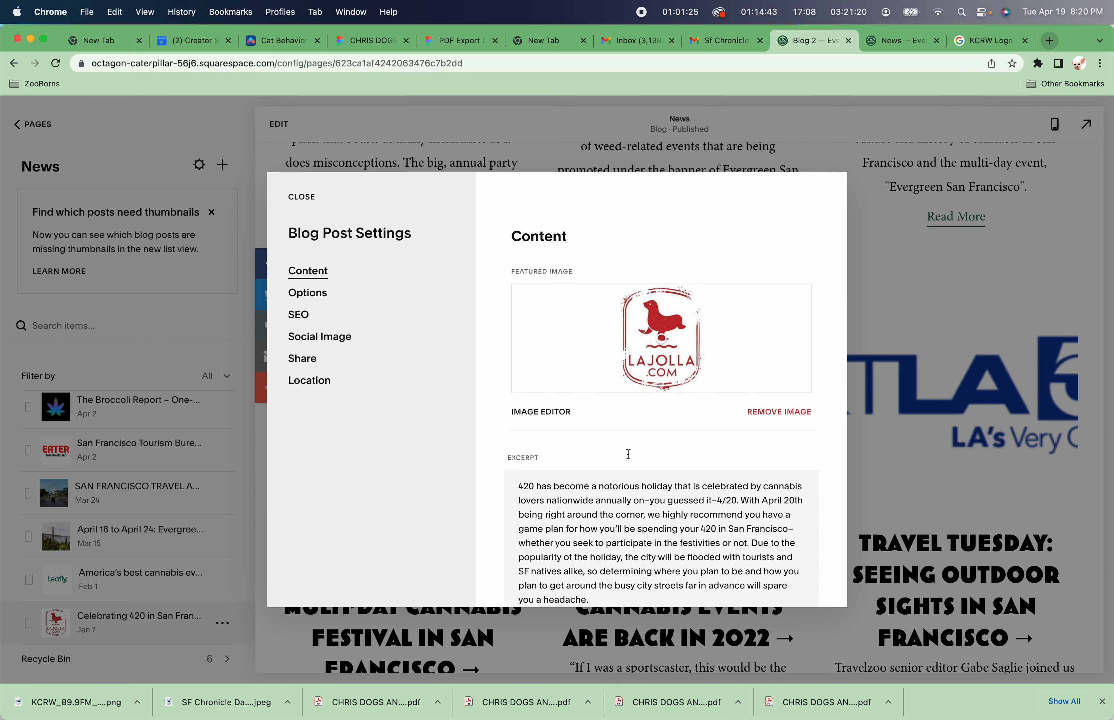
{"action": "left_click", "coordinate": [778, 414]}
{"action": "left_click", "coordinate": [644, 337]}
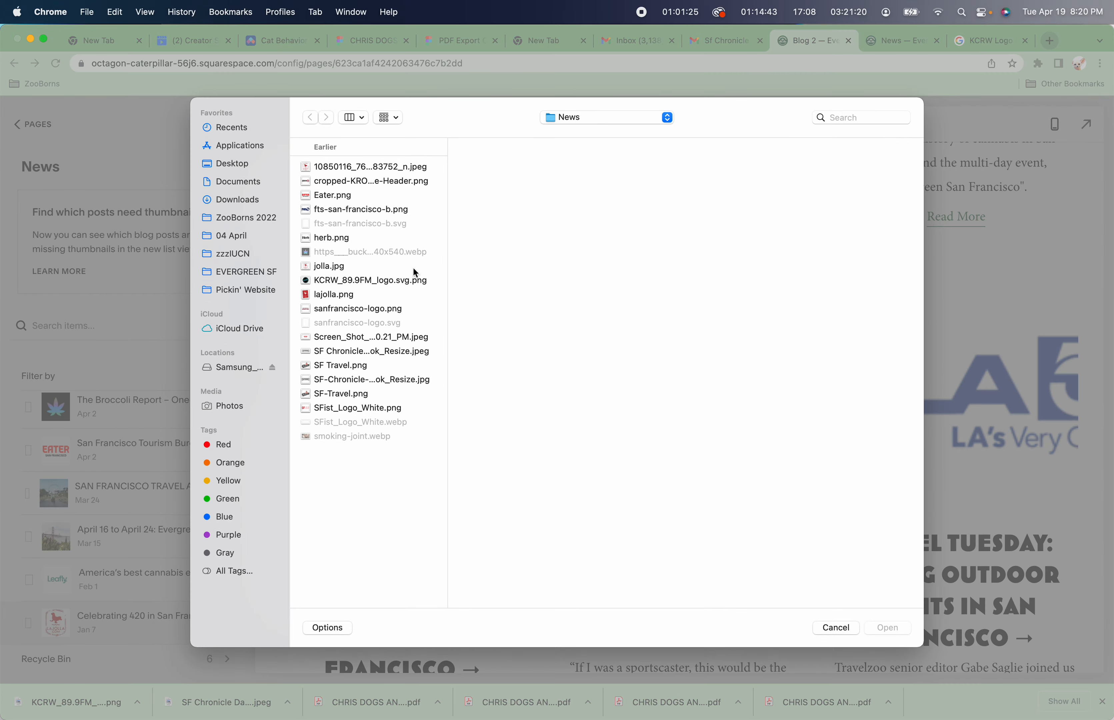
{"action": "double_click", "coordinate": [330, 268]}
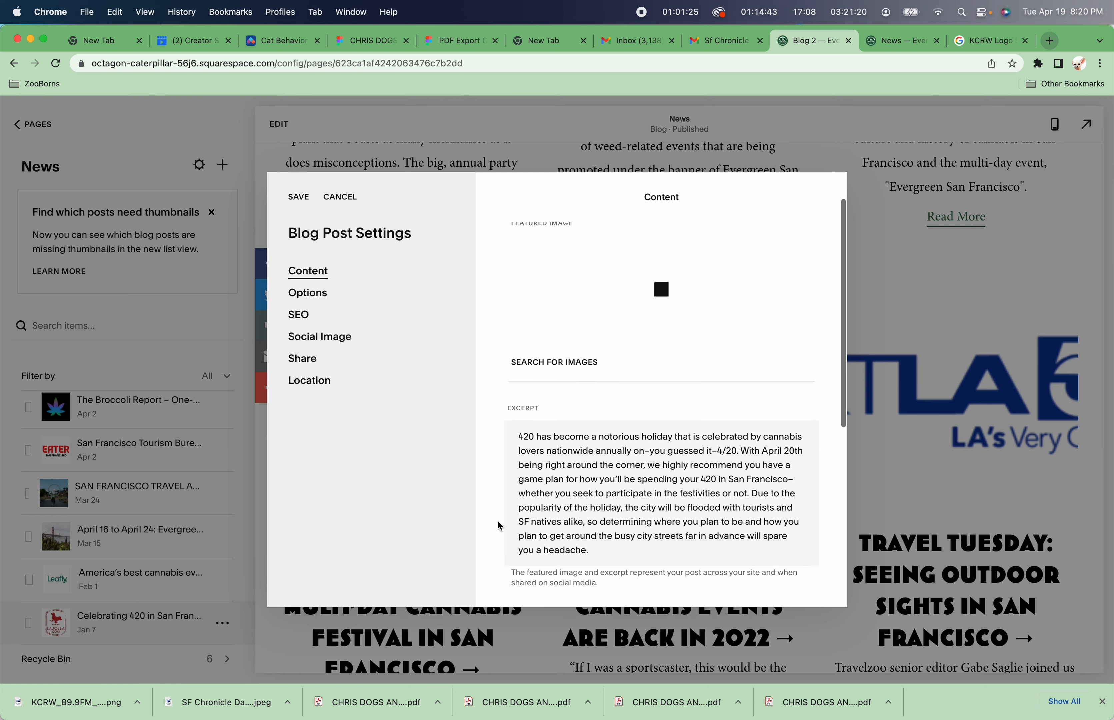
{"action": "left_click", "coordinate": [300, 196]}
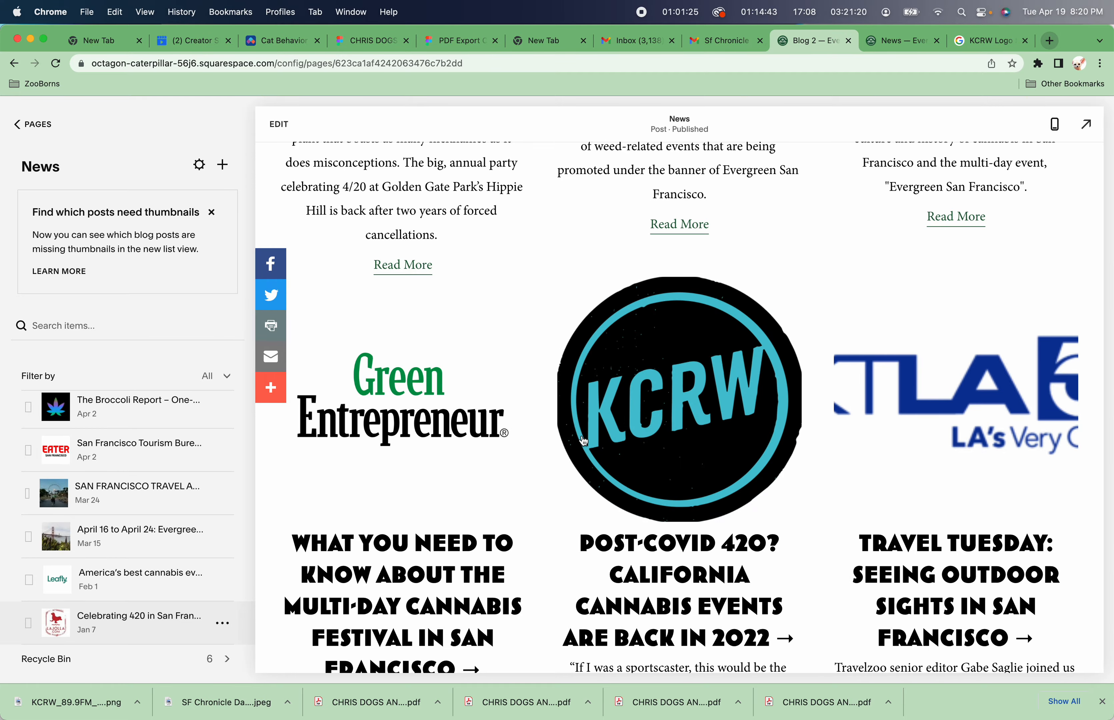
Scroll through the News page in the editor to check the post thumbnails.
{"action": "scroll", "coordinate": [584, 443], "scroll_direction": "down", "scroll_amount": 15}
{"action": "scroll", "coordinate": [584, 443], "scroll_direction": "down", "scroll_amount": 20}
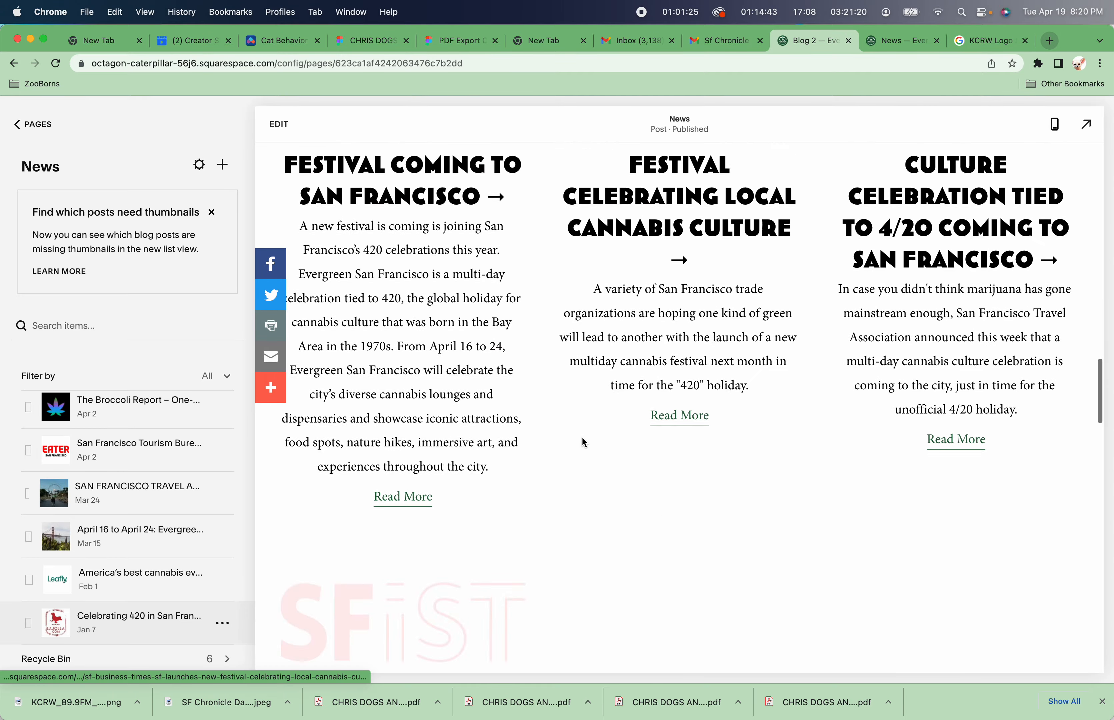
{"action": "scroll", "coordinate": [584, 443], "scroll_direction": "down", "scroll_amount": 20}
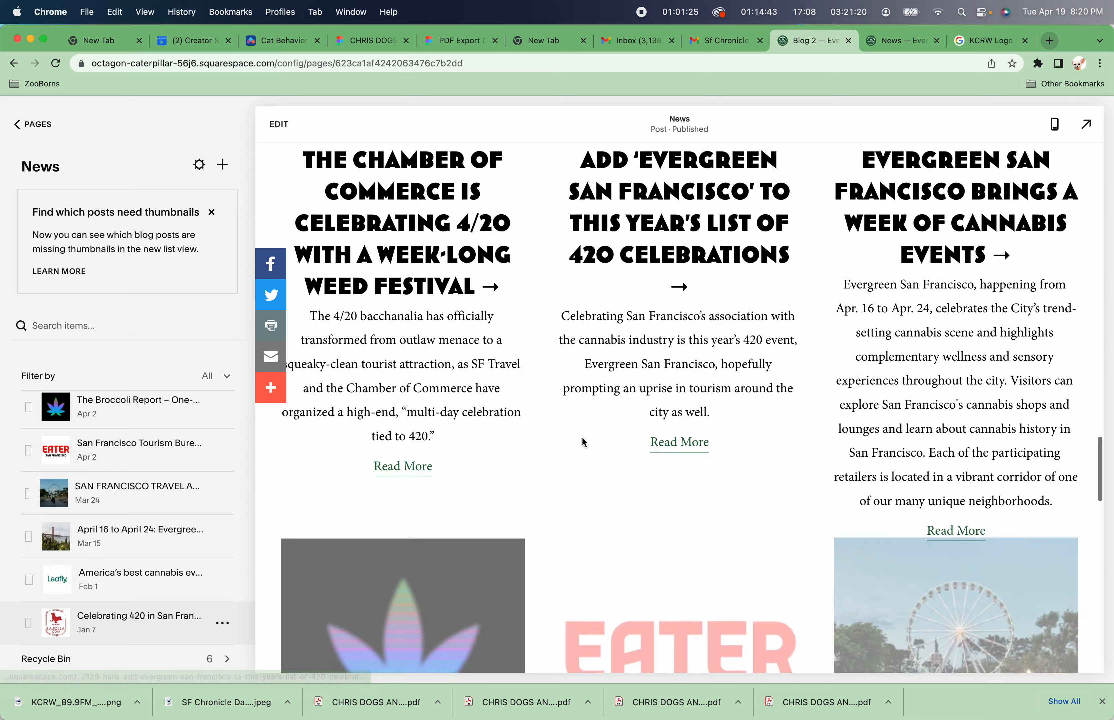
{"action": "scroll", "coordinate": [583, 438], "scroll_direction": "down", "scroll_amount": 3}
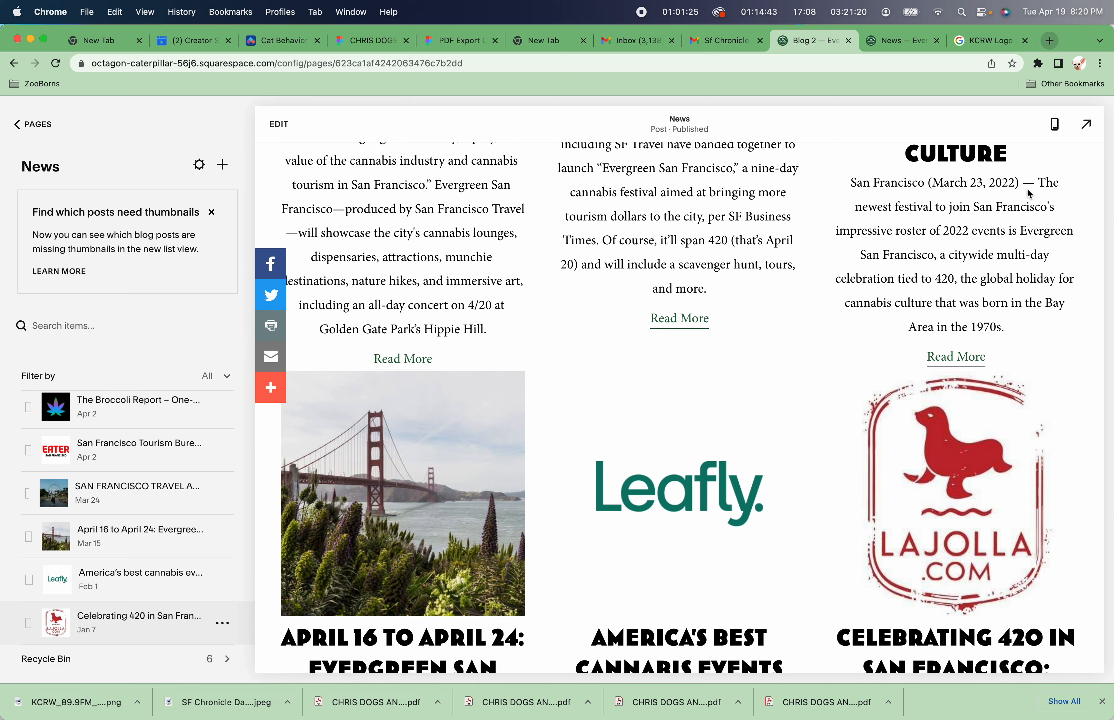
Reload the live News page and scroll through it to check the post thumbnails.
{"action": "left_click", "coordinate": [923, 40]}
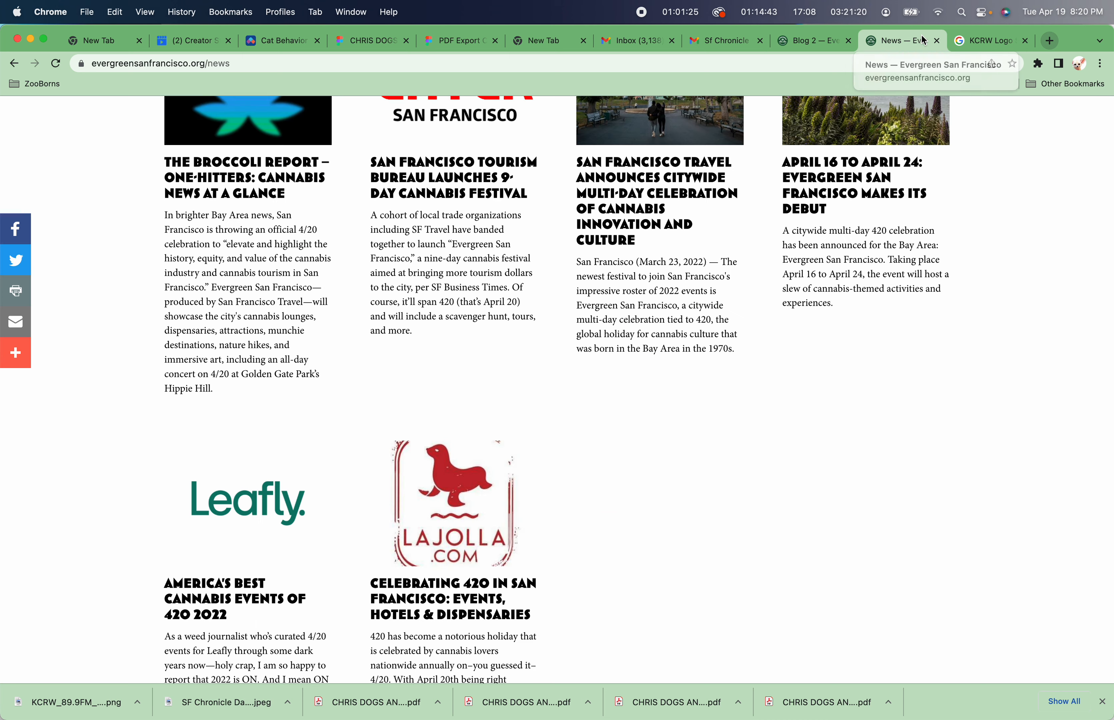
{"action": "left_click", "coordinate": [55, 64]}
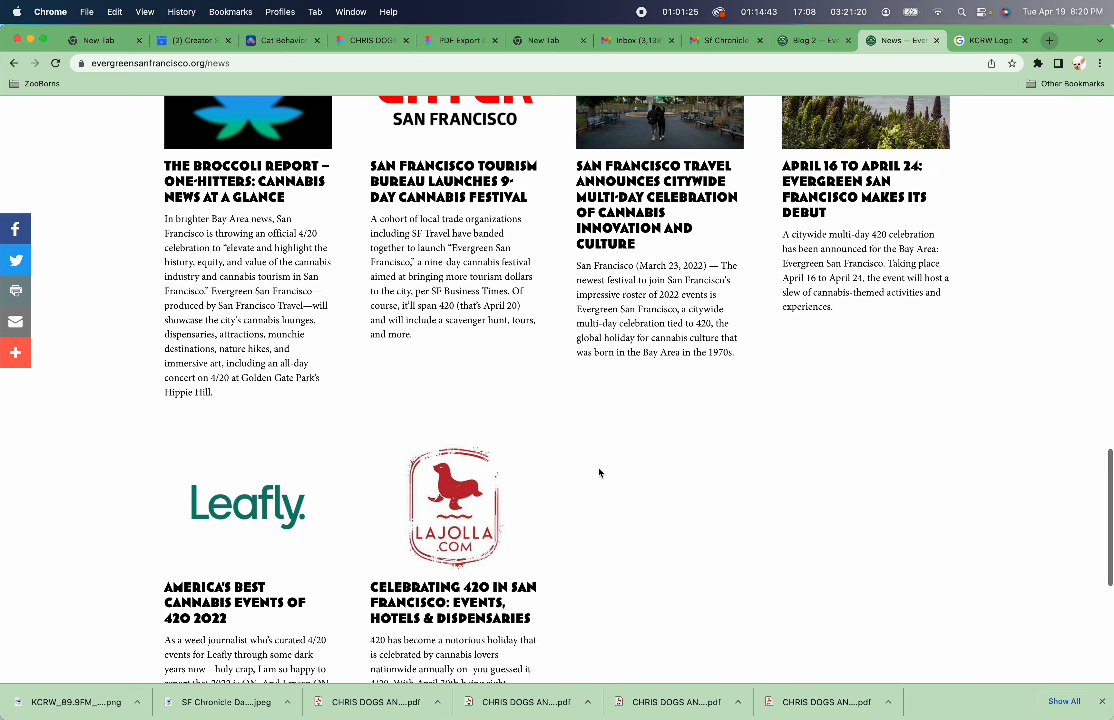
{"action": "scroll", "coordinate": [601, 473], "scroll_direction": "up", "scroll_amount": 5}
{"action": "scroll", "coordinate": [601, 474], "scroll_direction": "down", "scroll_amount": 10}
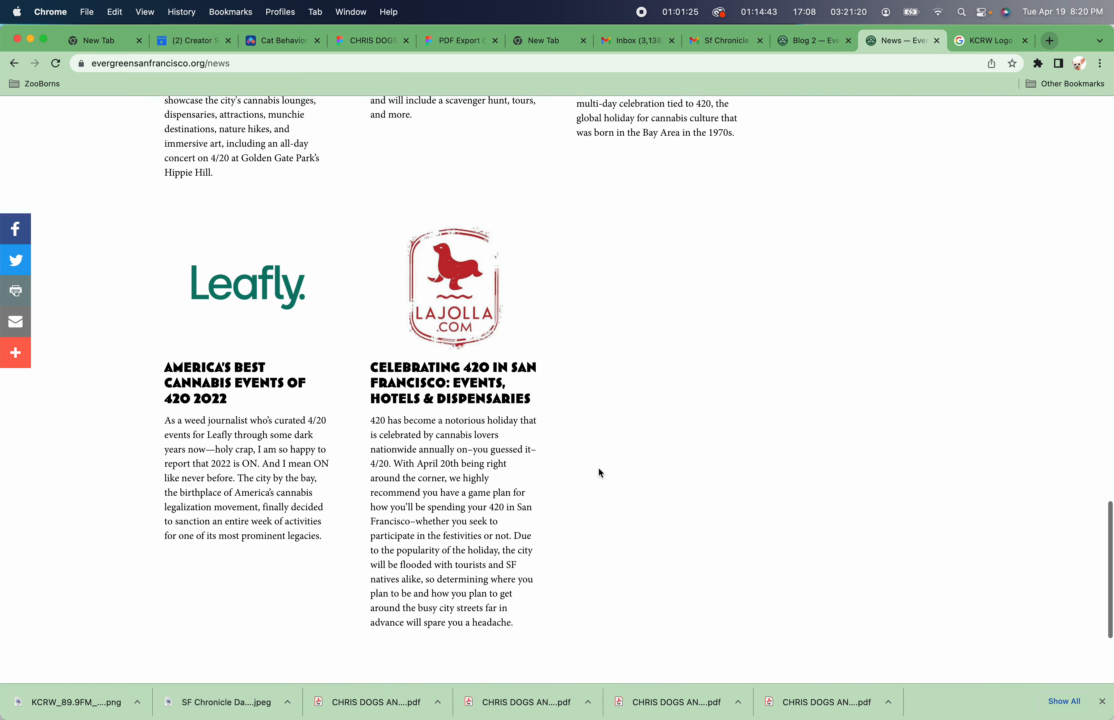
{"action": "scroll", "coordinate": [601, 473], "scroll_direction": "down", "scroll_amount": 1}
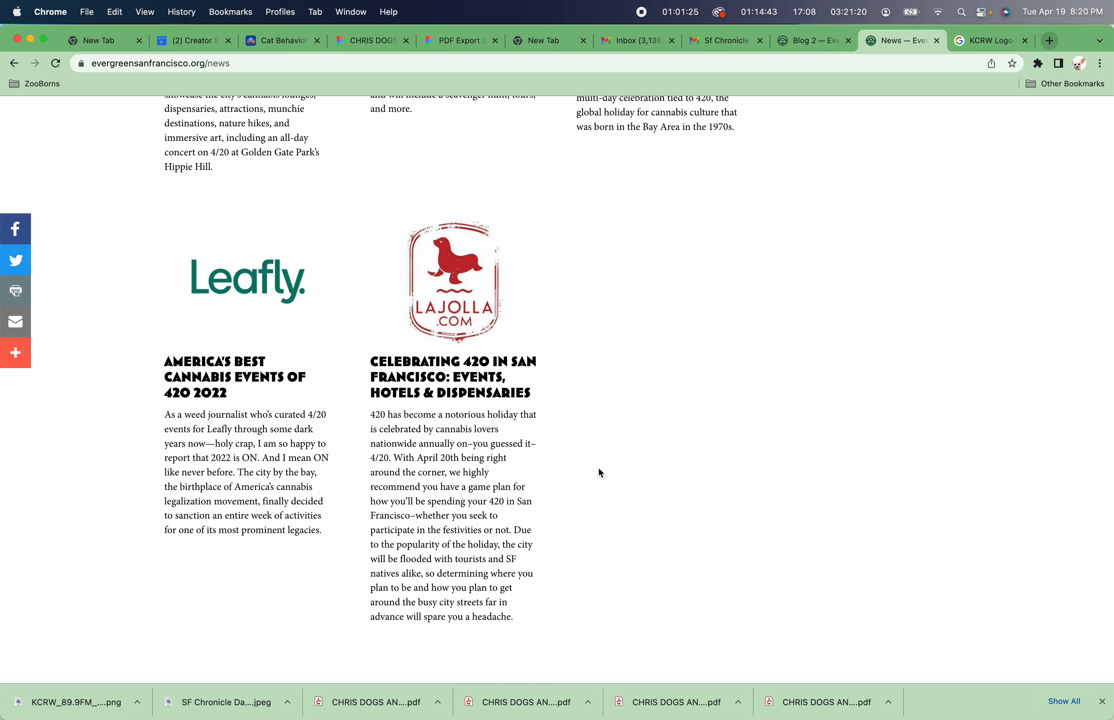
{"action": "scroll", "coordinate": [601, 473], "scroll_direction": "up", "scroll_amount": 15}
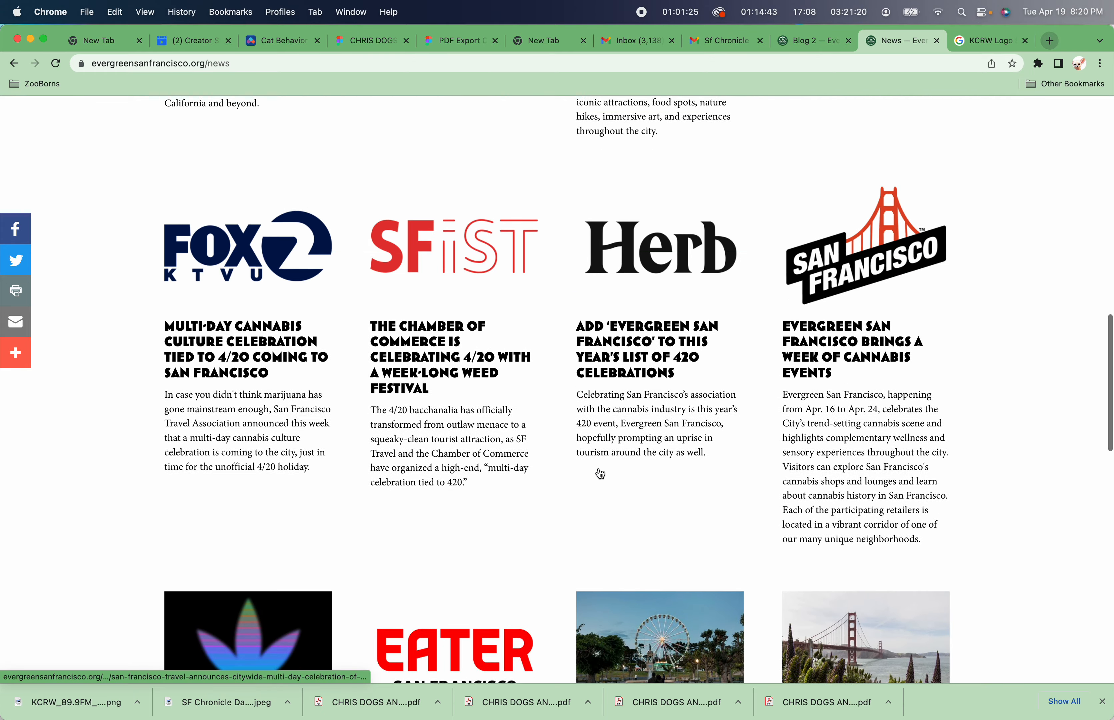
{"action": "scroll", "coordinate": [599, 468], "scroll_direction": "down", "scroll_amount": 5}
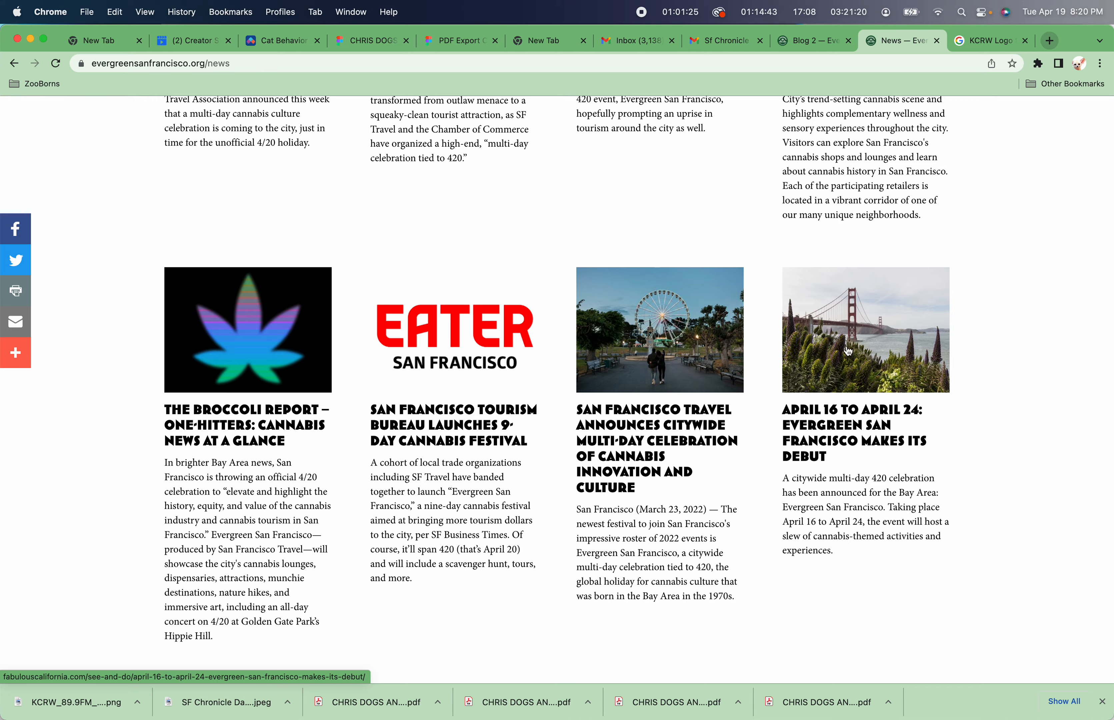
{"action": "scroll", "coordinate": [583, 215], "scroll_direction": "up", "scroll_amount": 10}
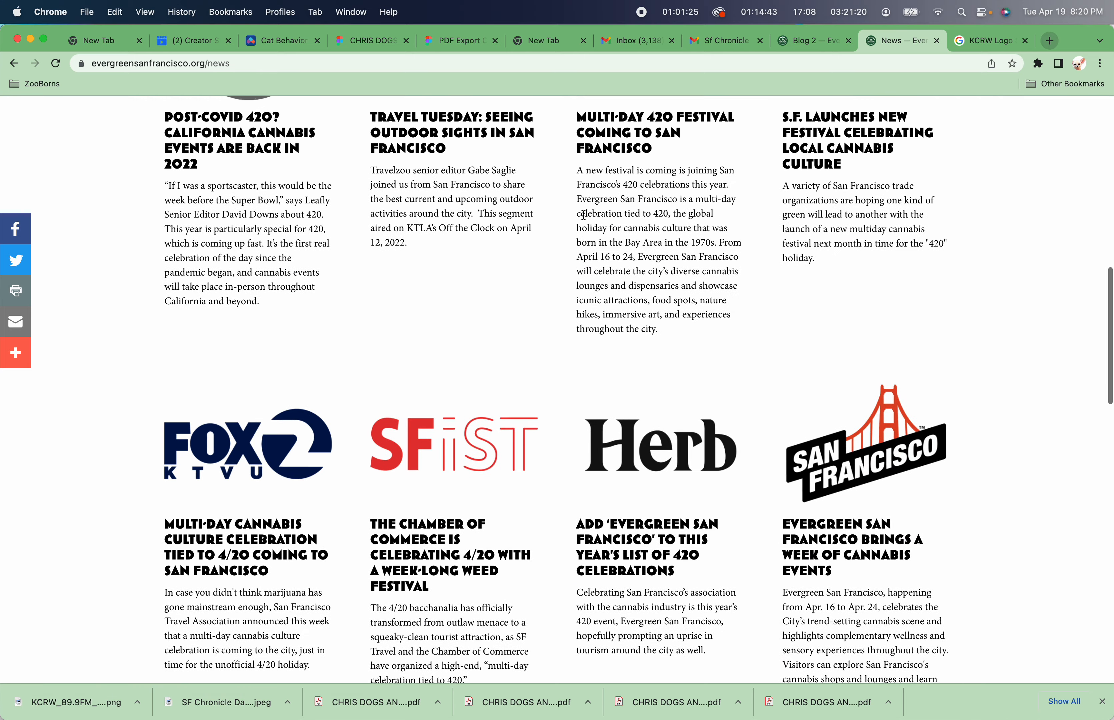
{"action": "scroll", "coordinate": [584, 215], "scroll_direction": "up", "scroll_amount": 10}
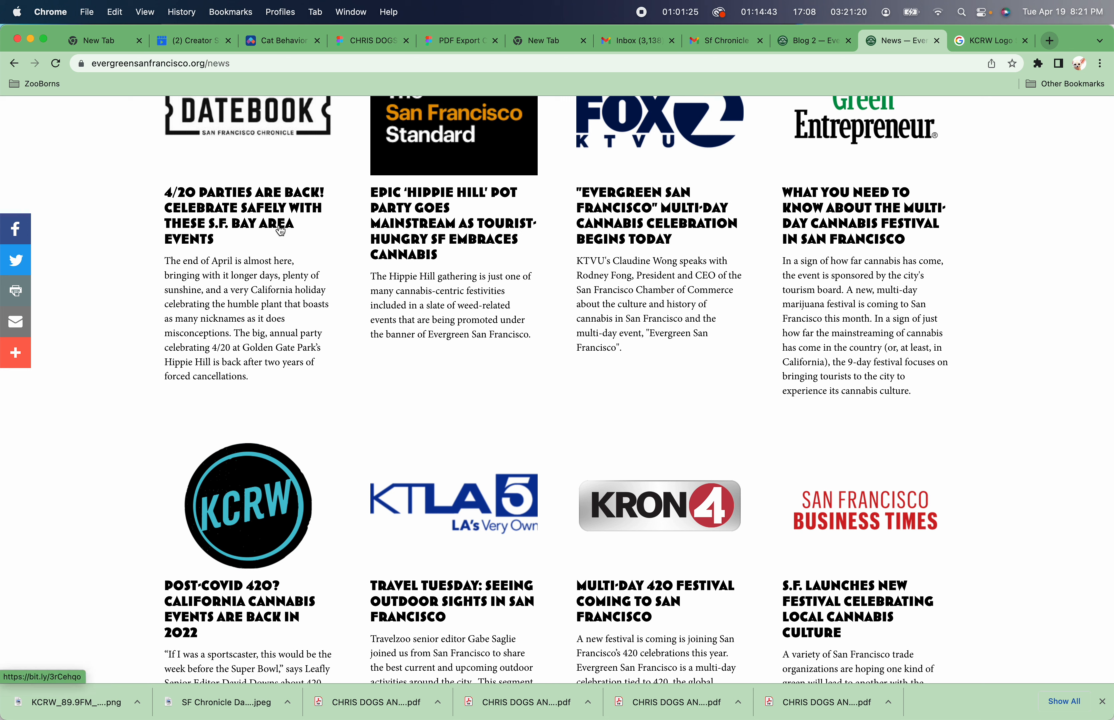
Open the KCRW post's linked article from the live page and return to the editor.
{"action": "left_click", "coordinate": [249, 506]}
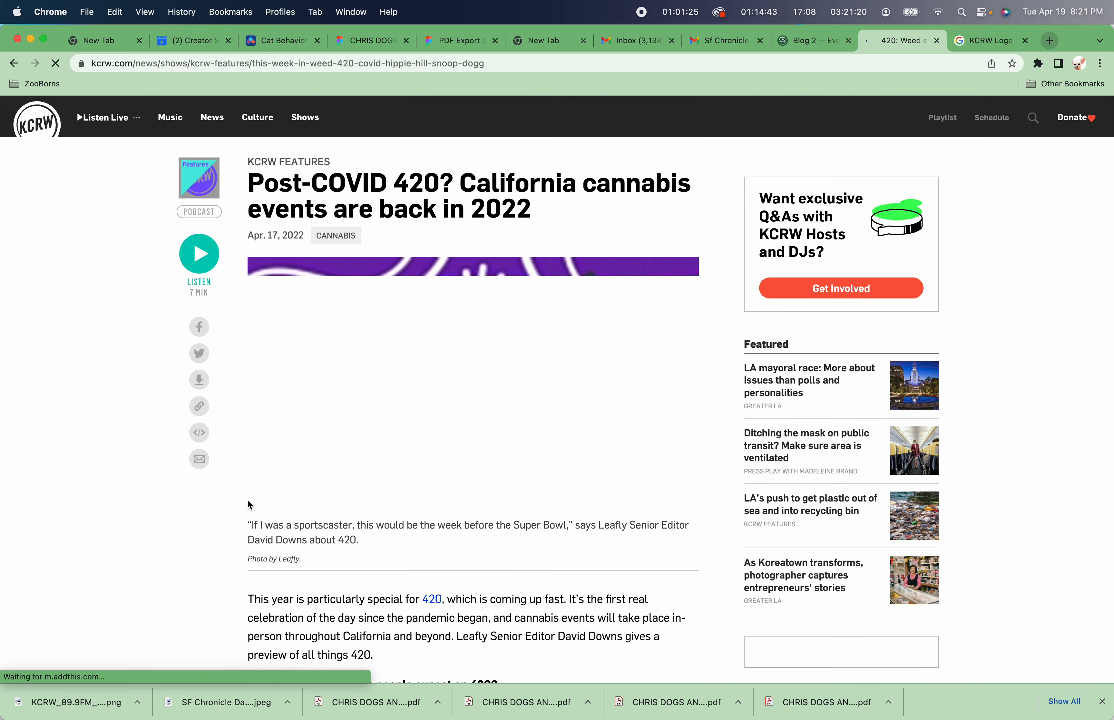
{"action": "left_click", "coordinate": [796, 45]}
{"action": "scroll", "coordinate": [625, 257], "scroll_direction": "up", "scroll_amount": 20}
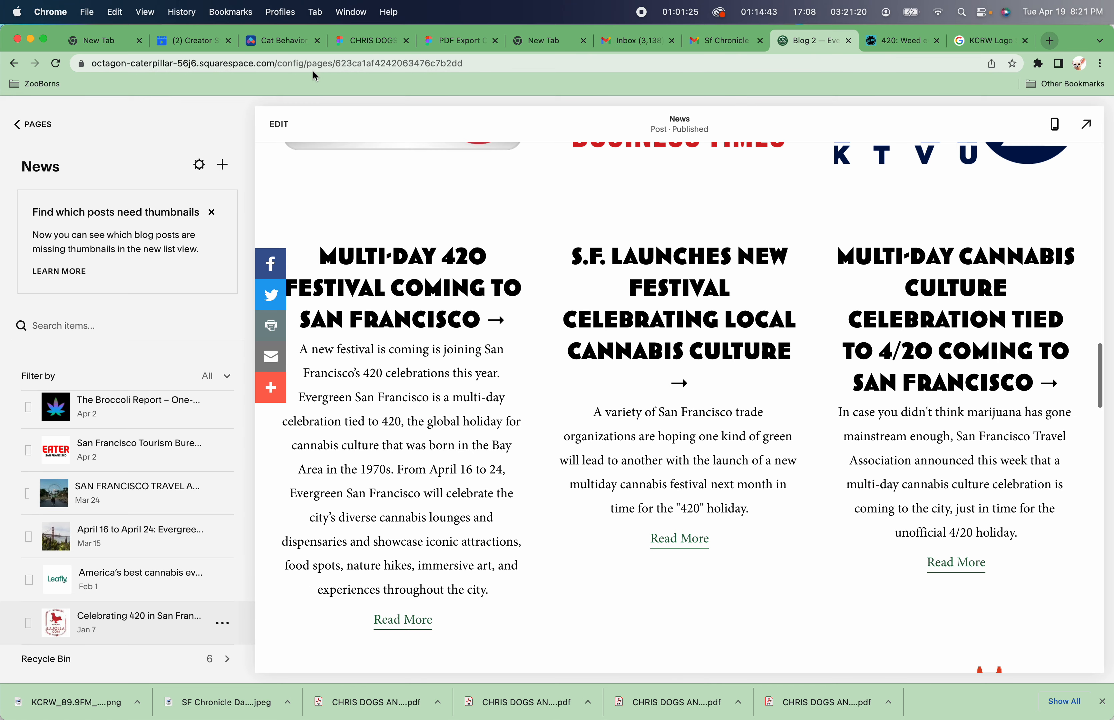